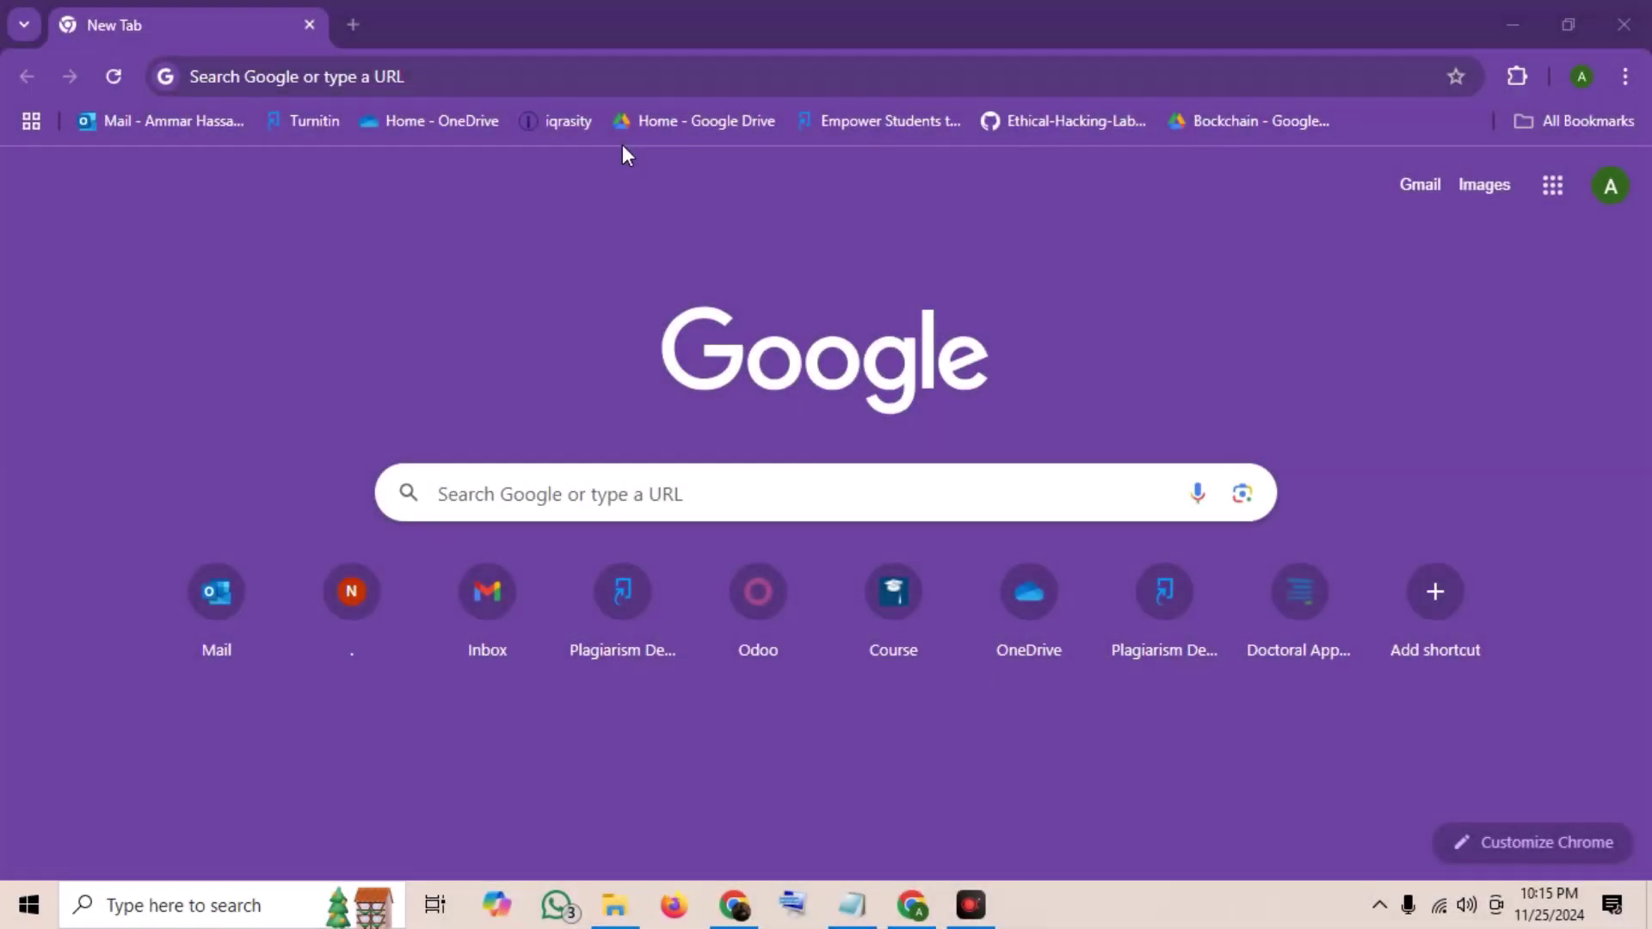
Step: Search the web for 'outline' and reach the Outline Manager getting-started page on getoutline.org
click(572, 78)
text(o)
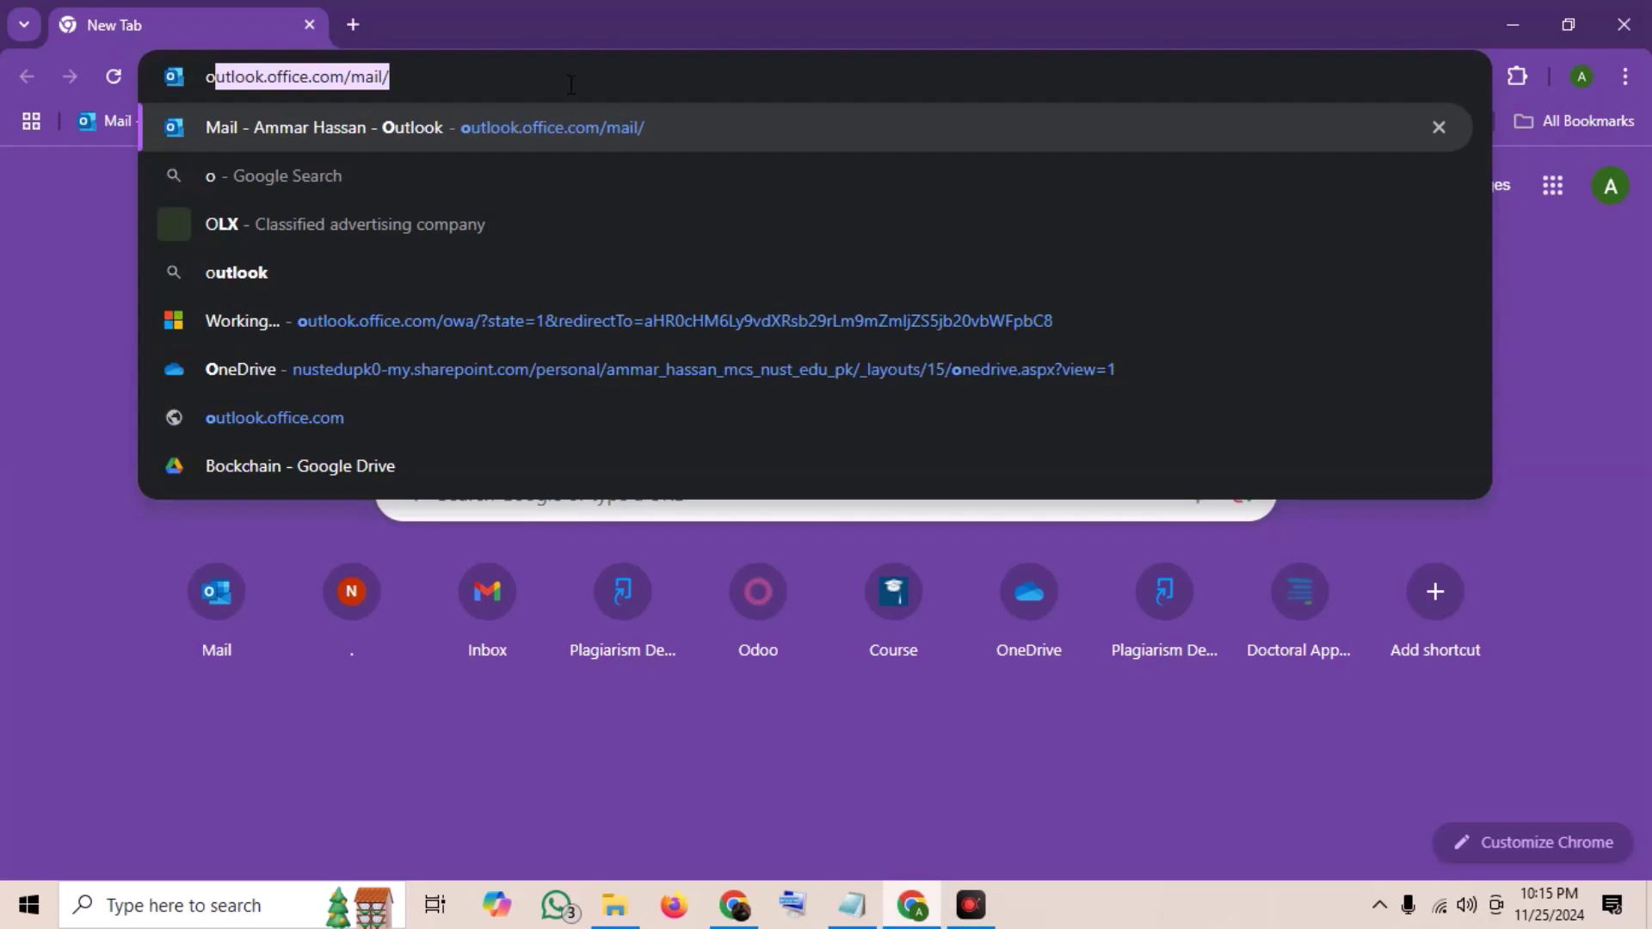
text(utline)
key(Return)
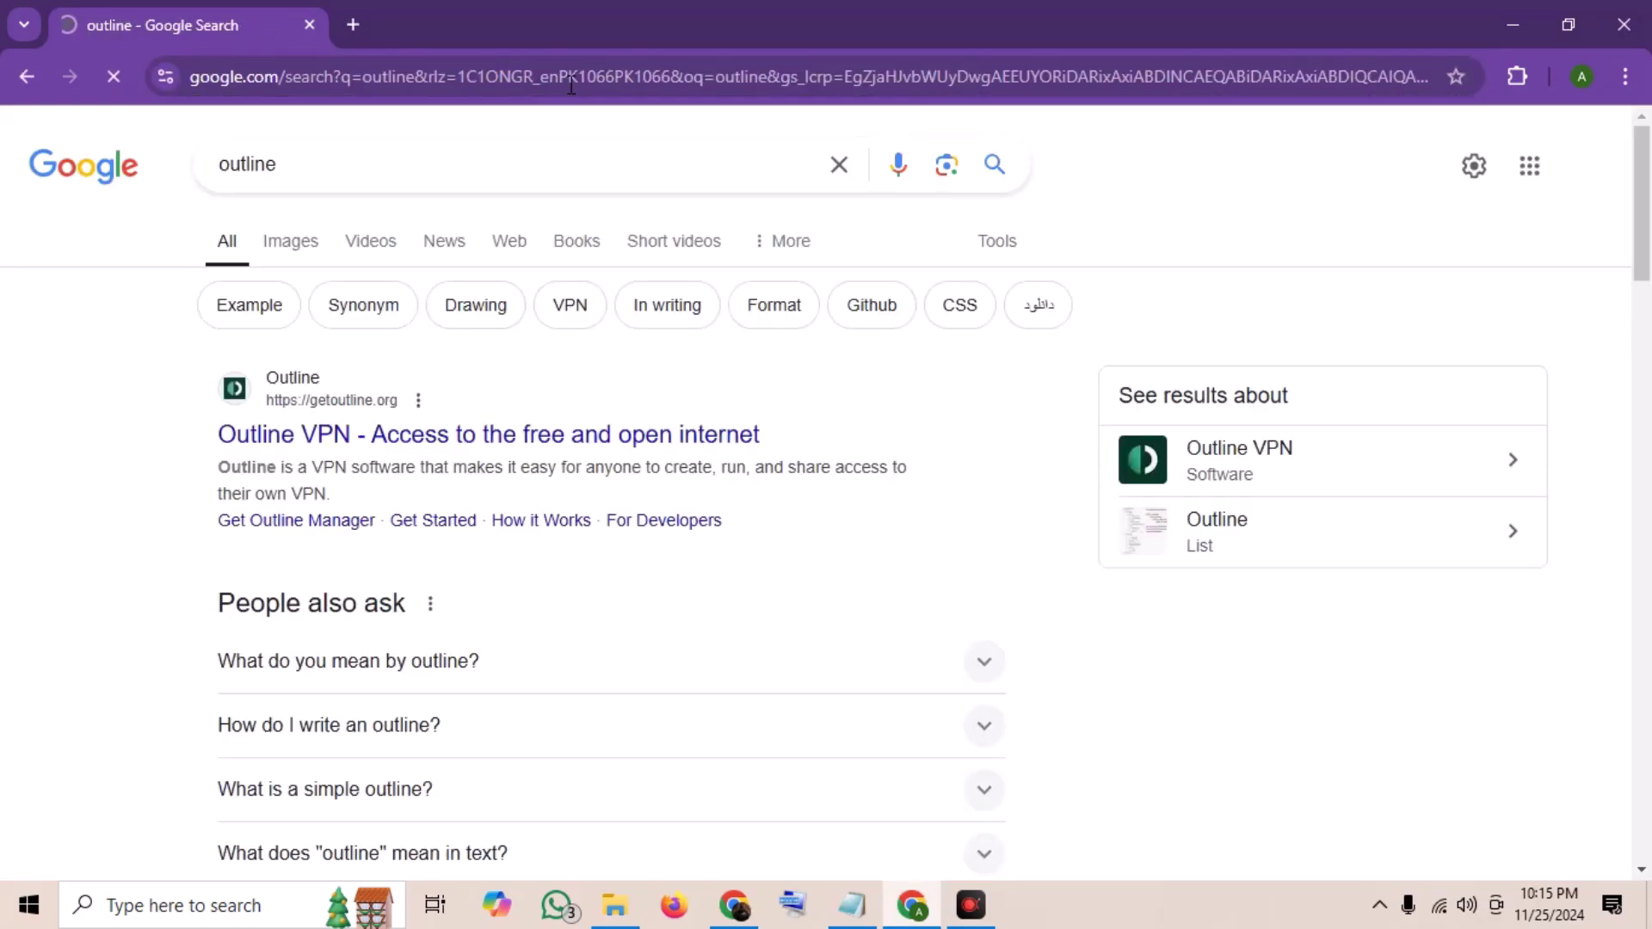
click(552, 439)
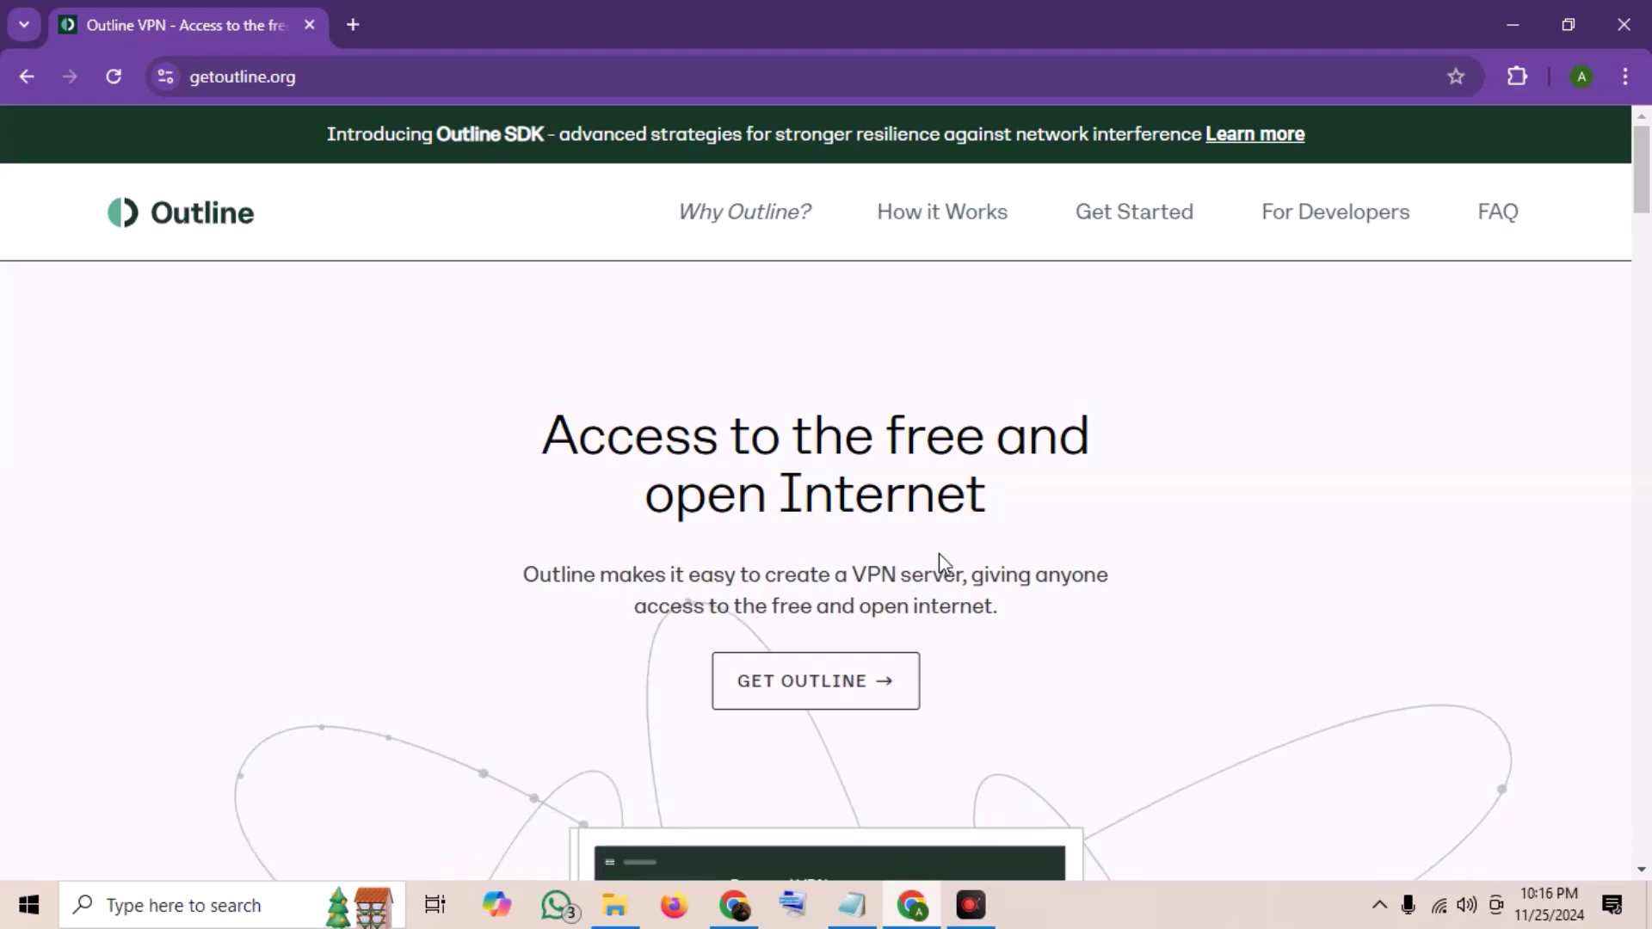
scroll(938, 542, down, 3)
scroll(932, 518, down, 4)
scroll(932, 518, down, 5)
scroll(932, 518, down, 5)
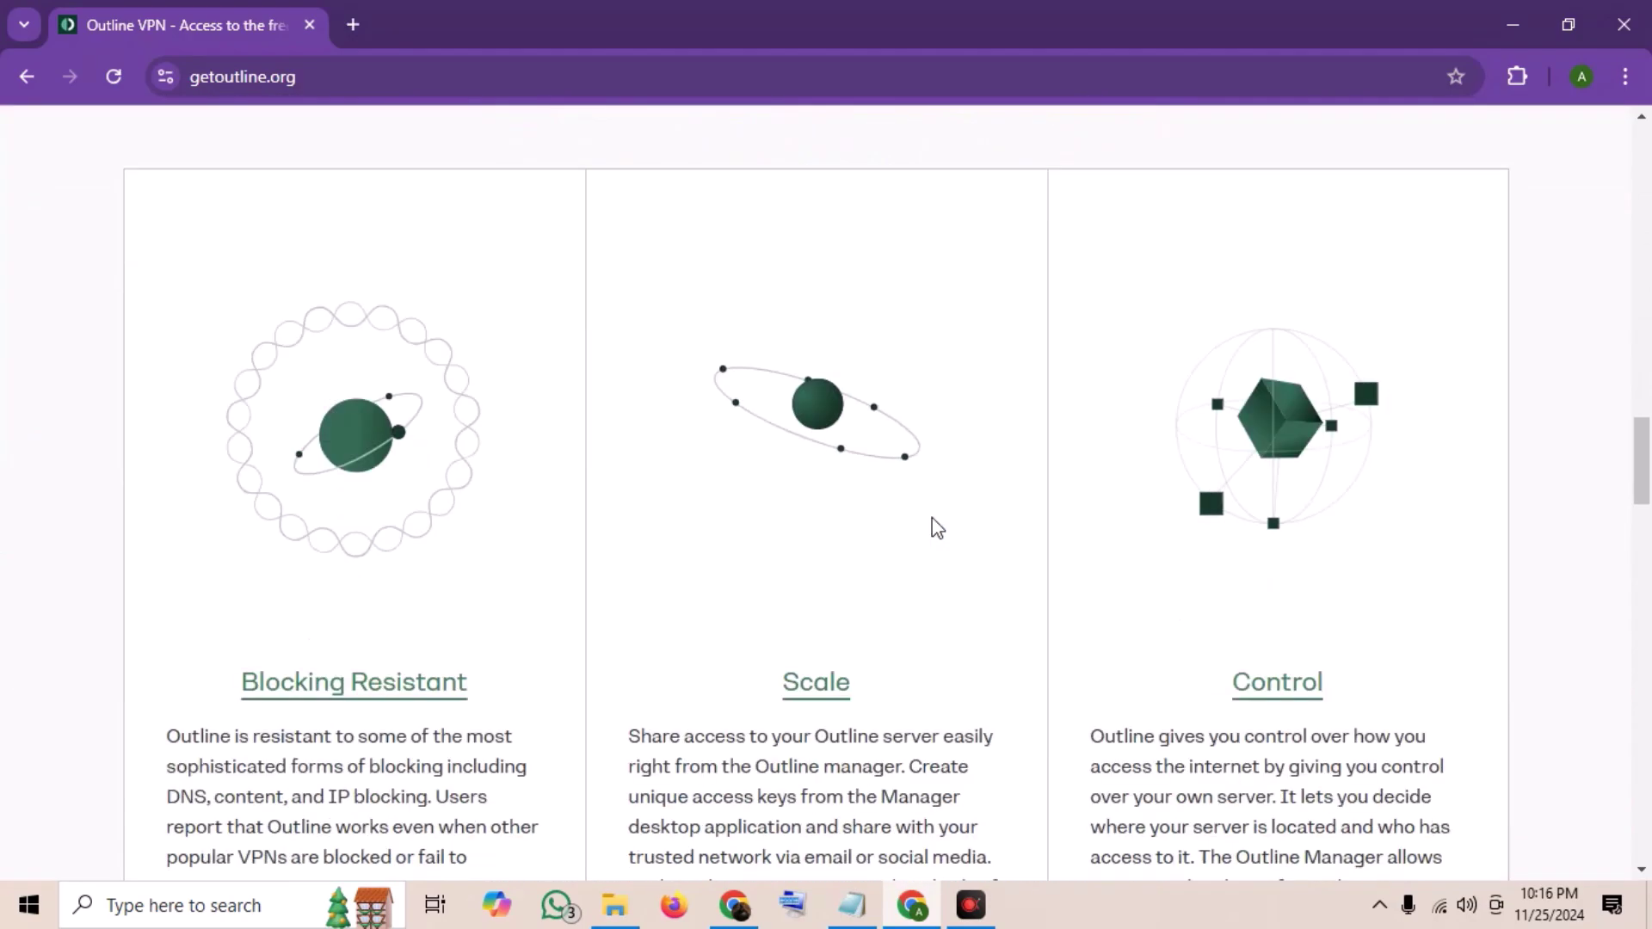
scroll(932, 518, down, 3)
scroll(932, 517, down, 5)
scroll(932, 518, down, 4)
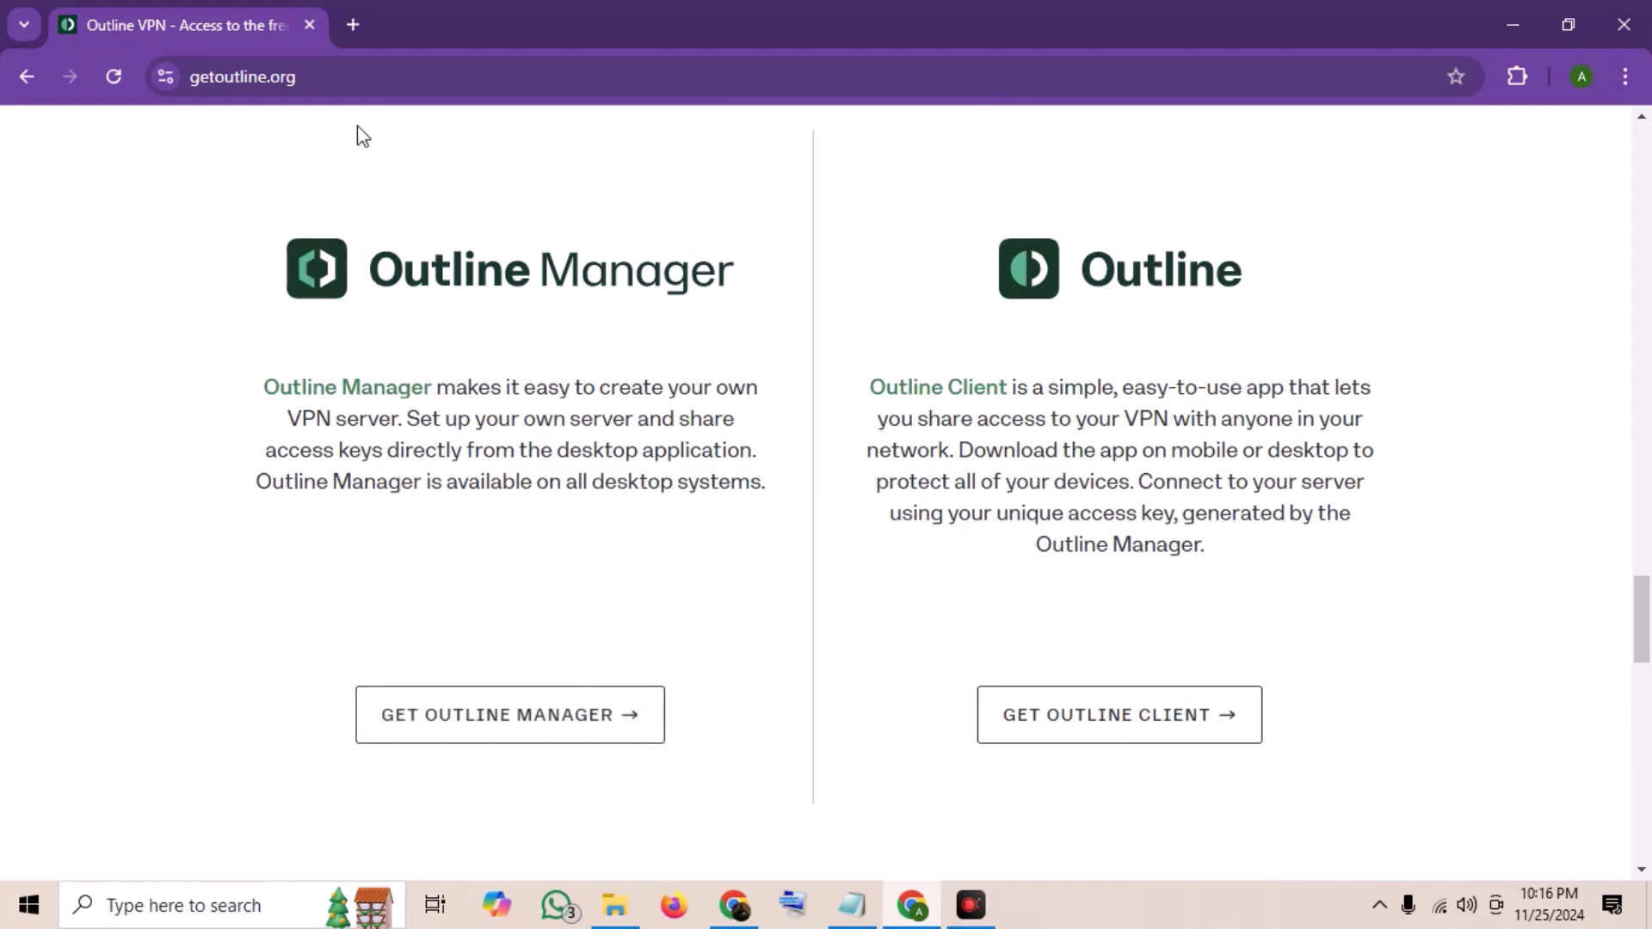
click(556, 739)
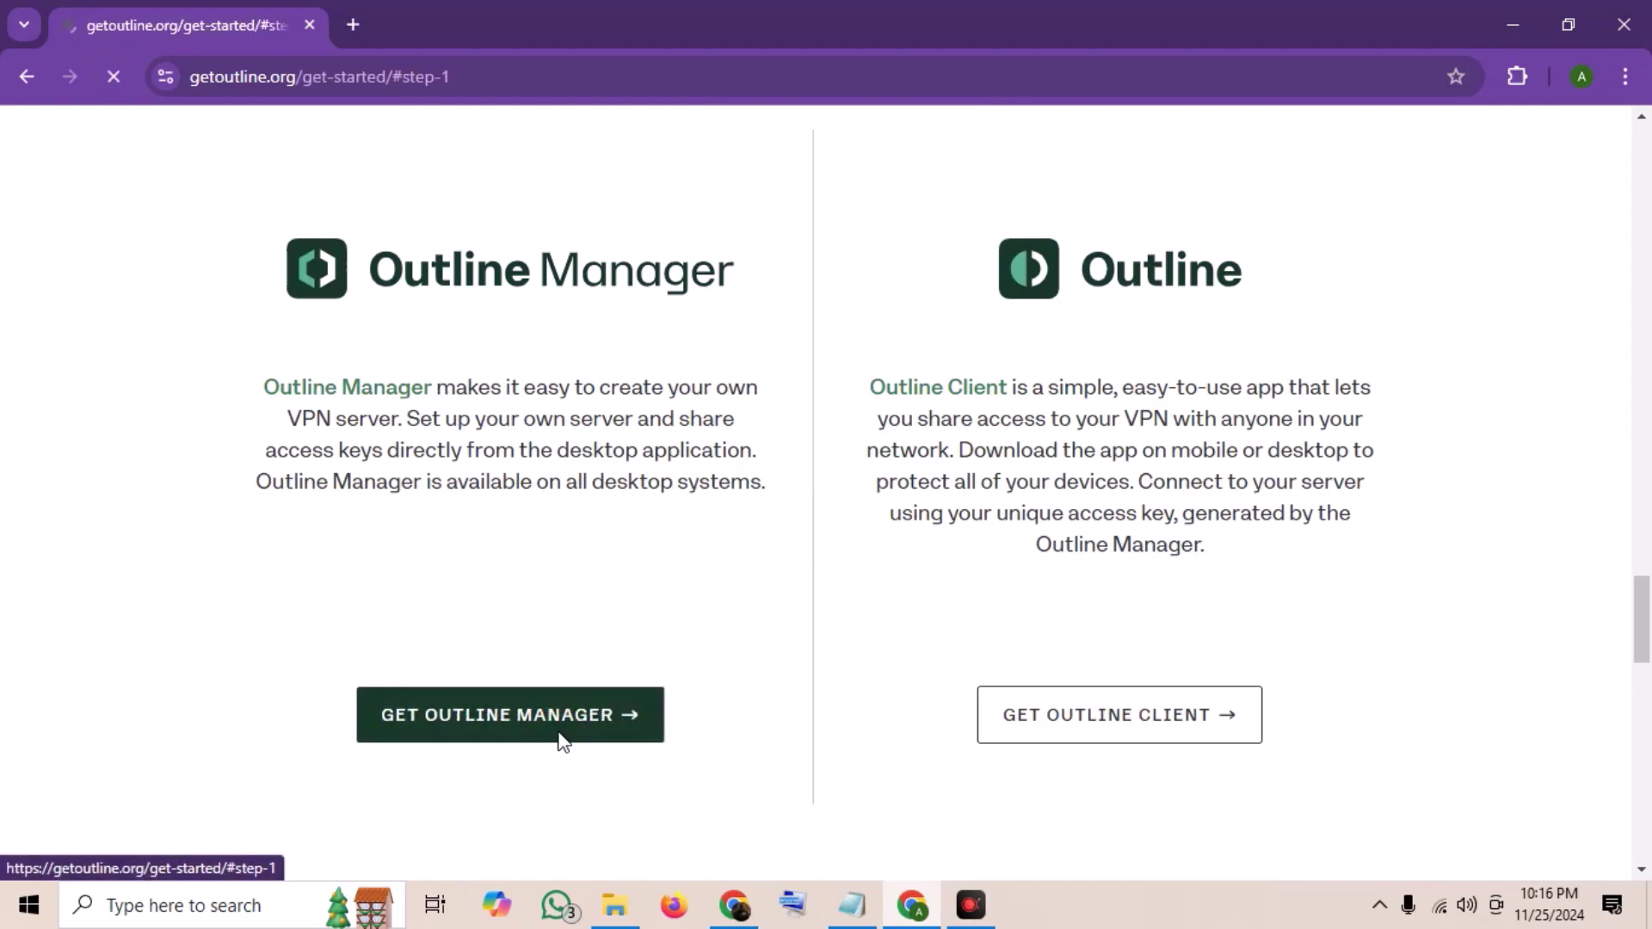
scroll(613, 418, down, 3)
scroll(638, 417, down, 1)
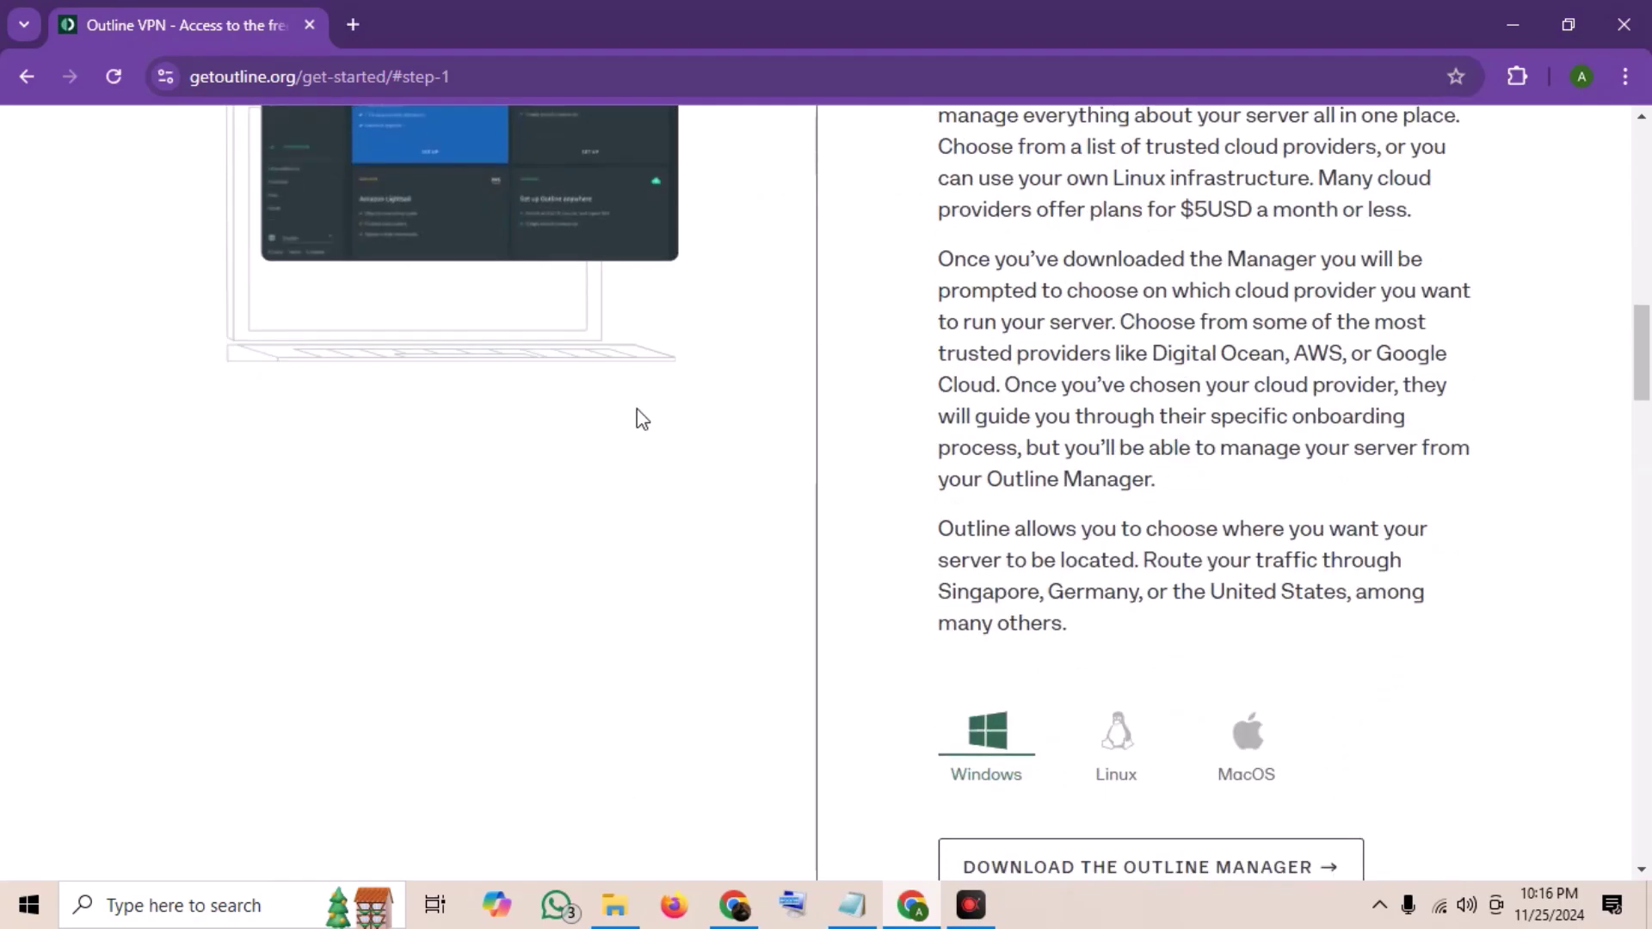
scroll(764, 426, down, 1)
scroll(764, 426, down, 1)
Step: Download the Outline Manager installer for Windows and confirm the download finished
click(1147, 516)
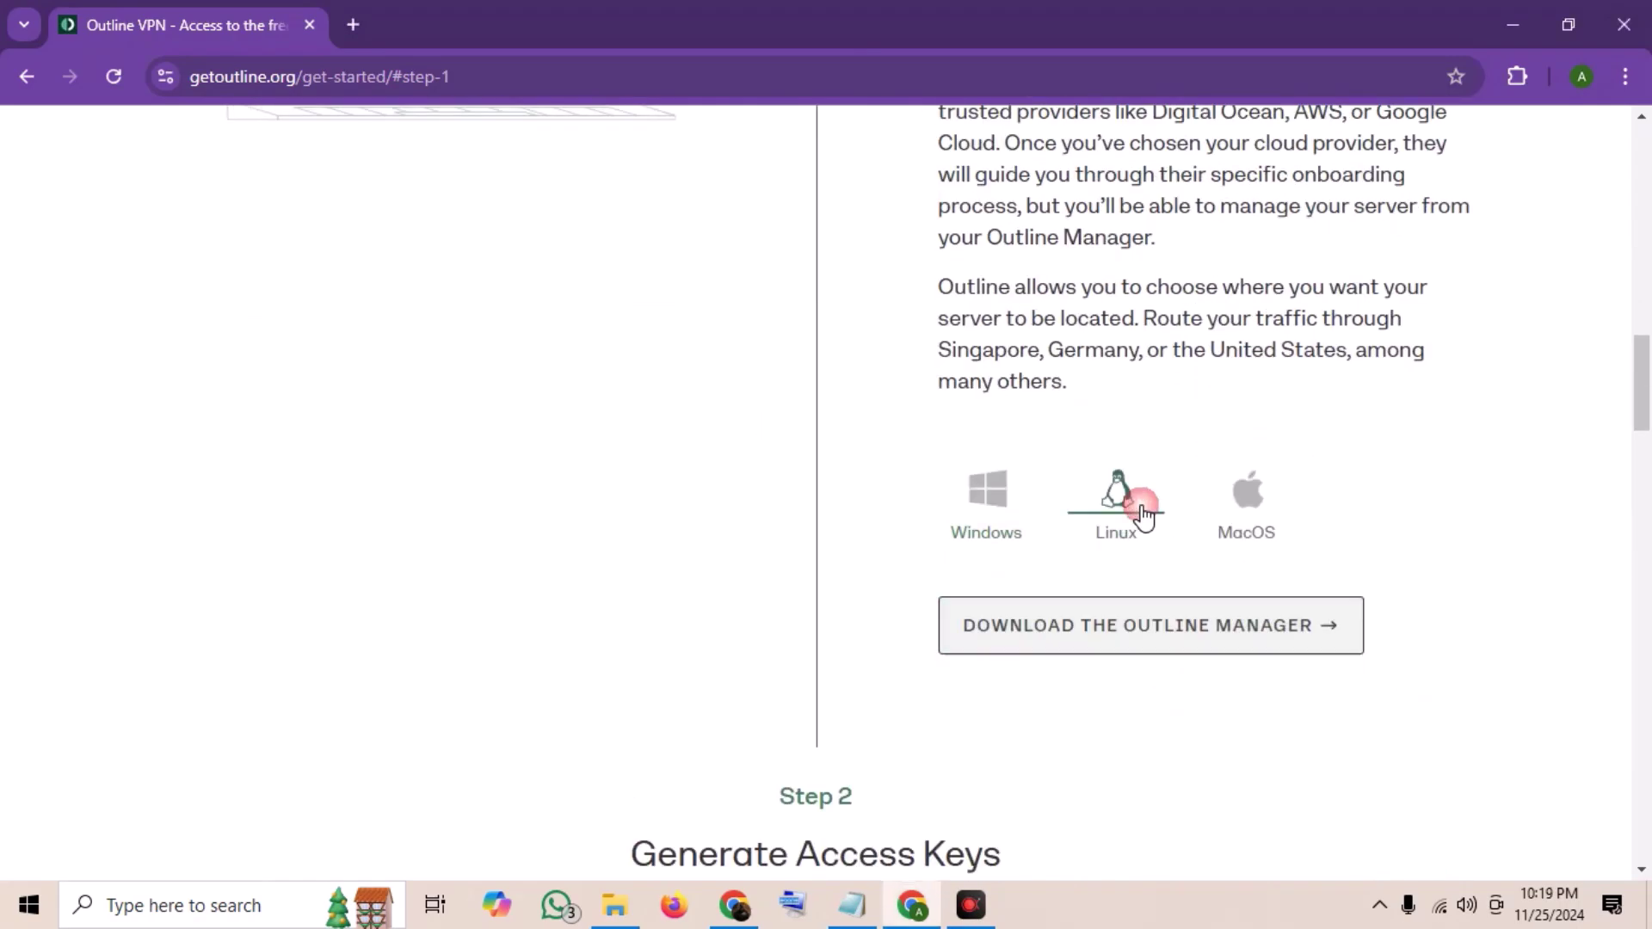
click(1242, 515)
click(1018, 516)
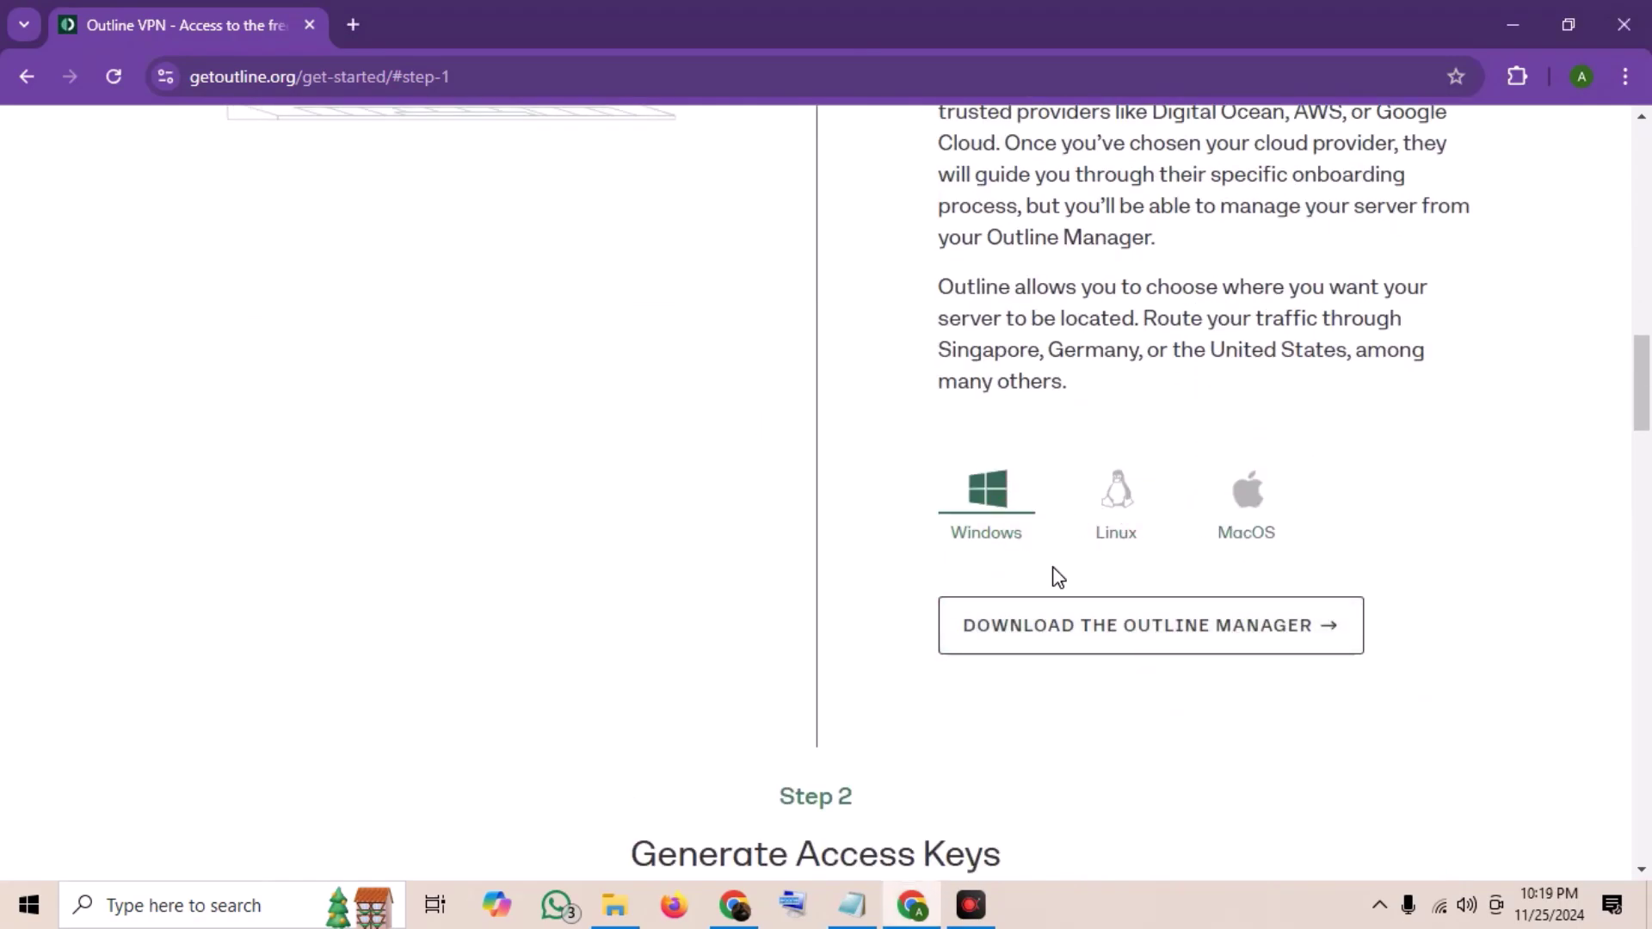
click(1124, 643)
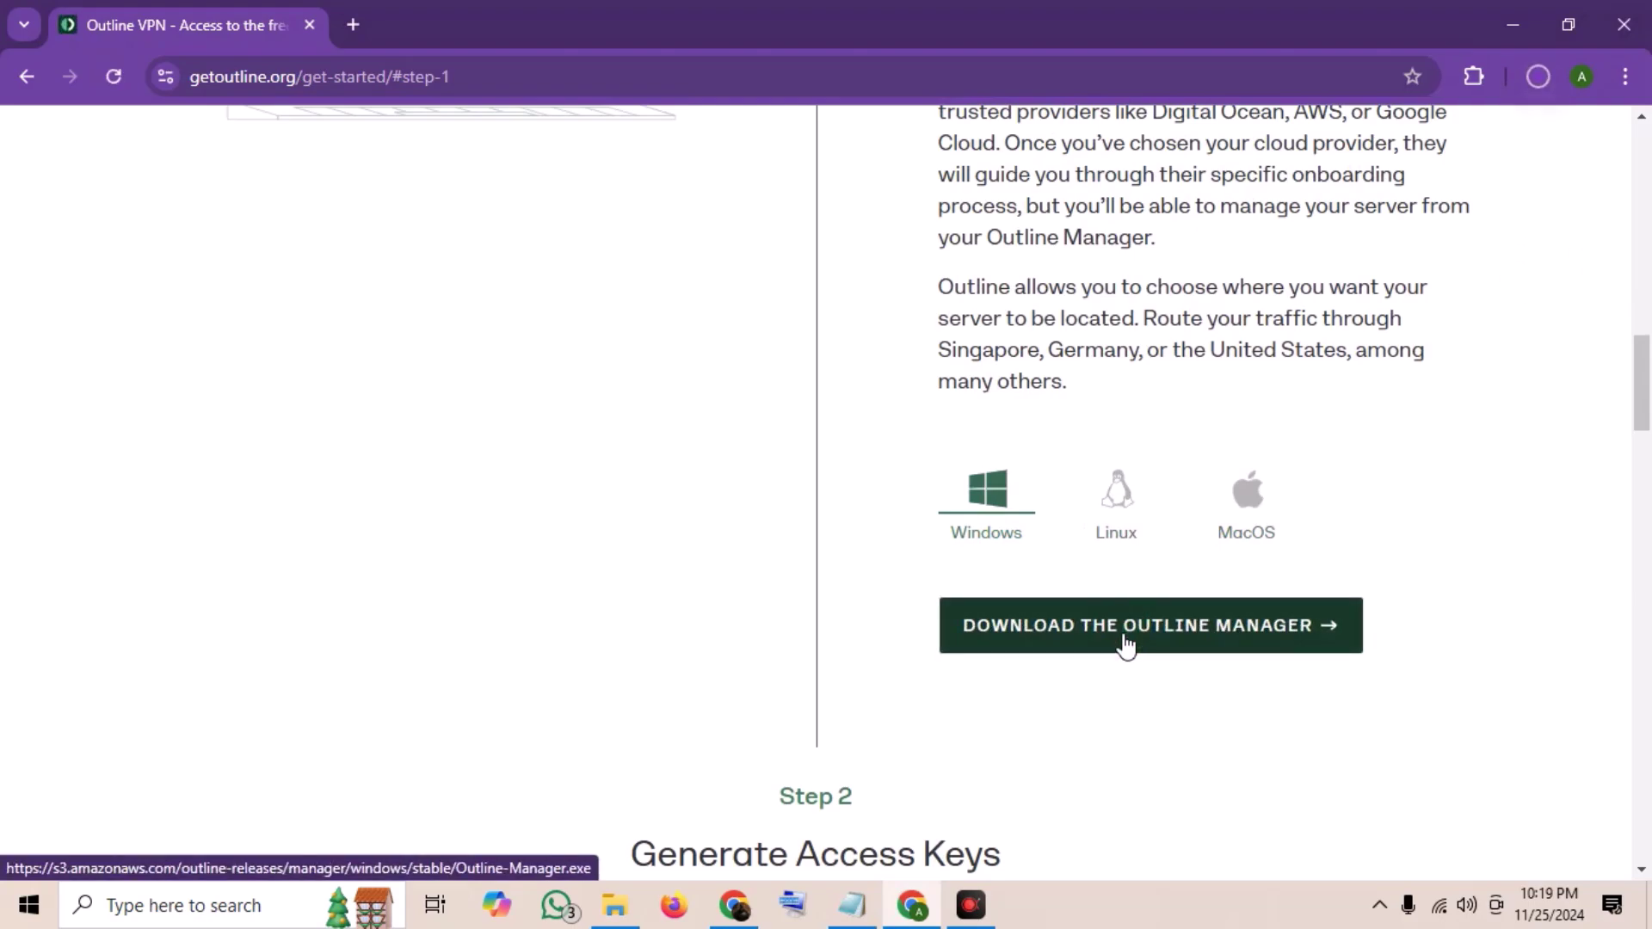
click(1537, 76)
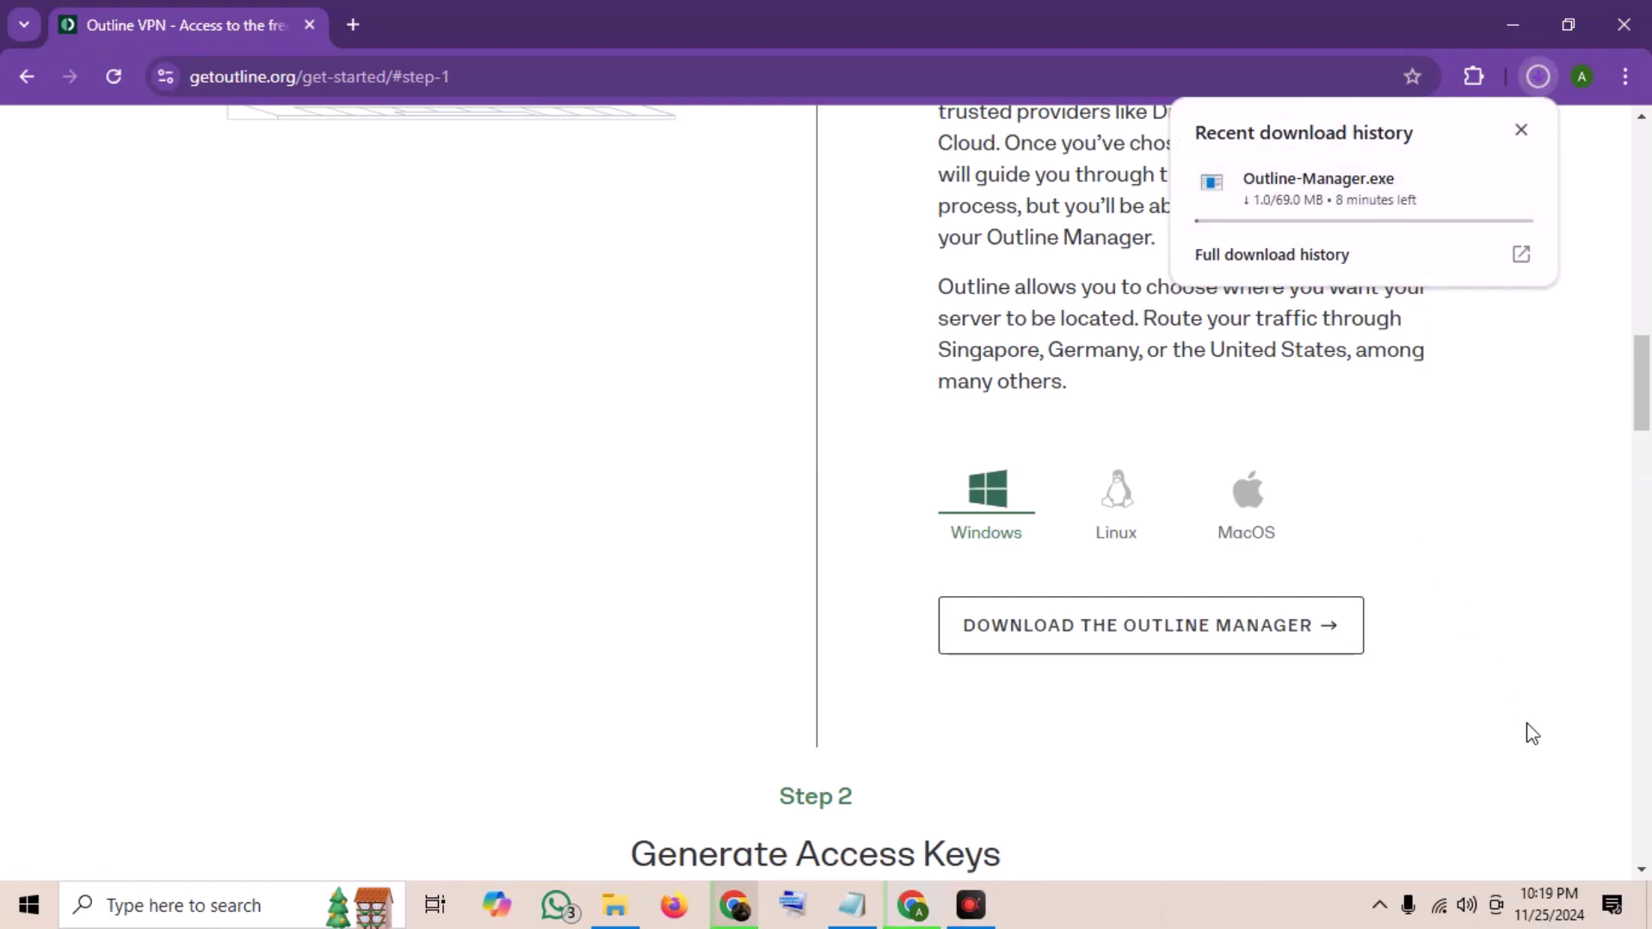
click(1538, 77)
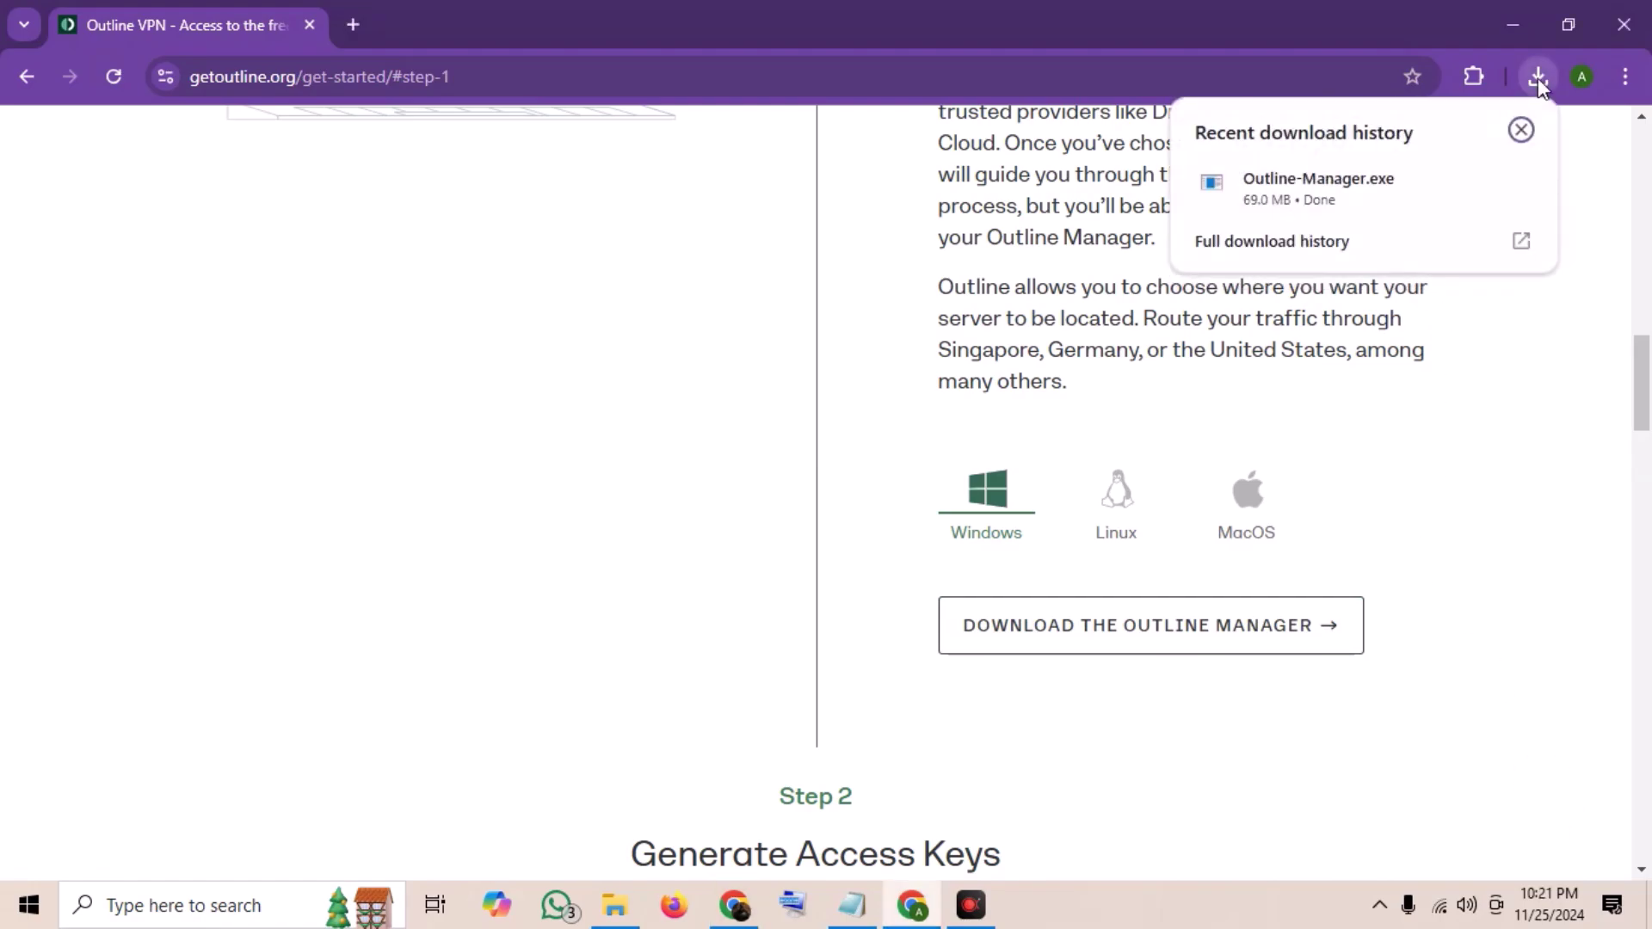
Step: Install Outline Manager, accept its Terms of Service and choose 'Set up Outline anywhere'
click(1351, 200)
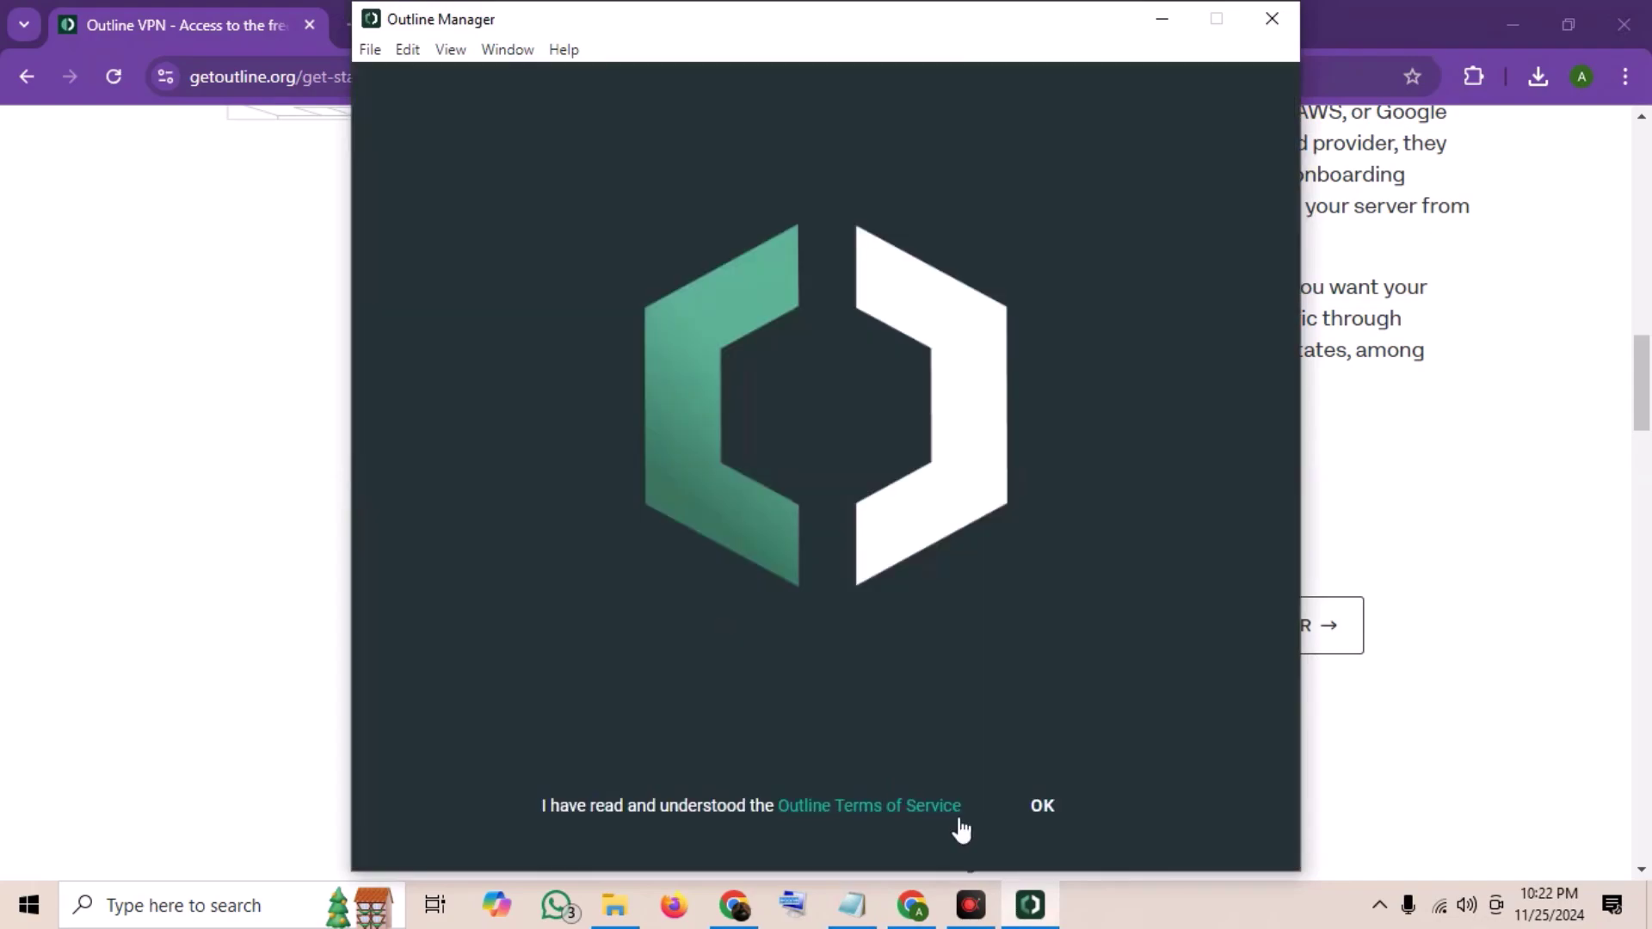
click(1043, 805)
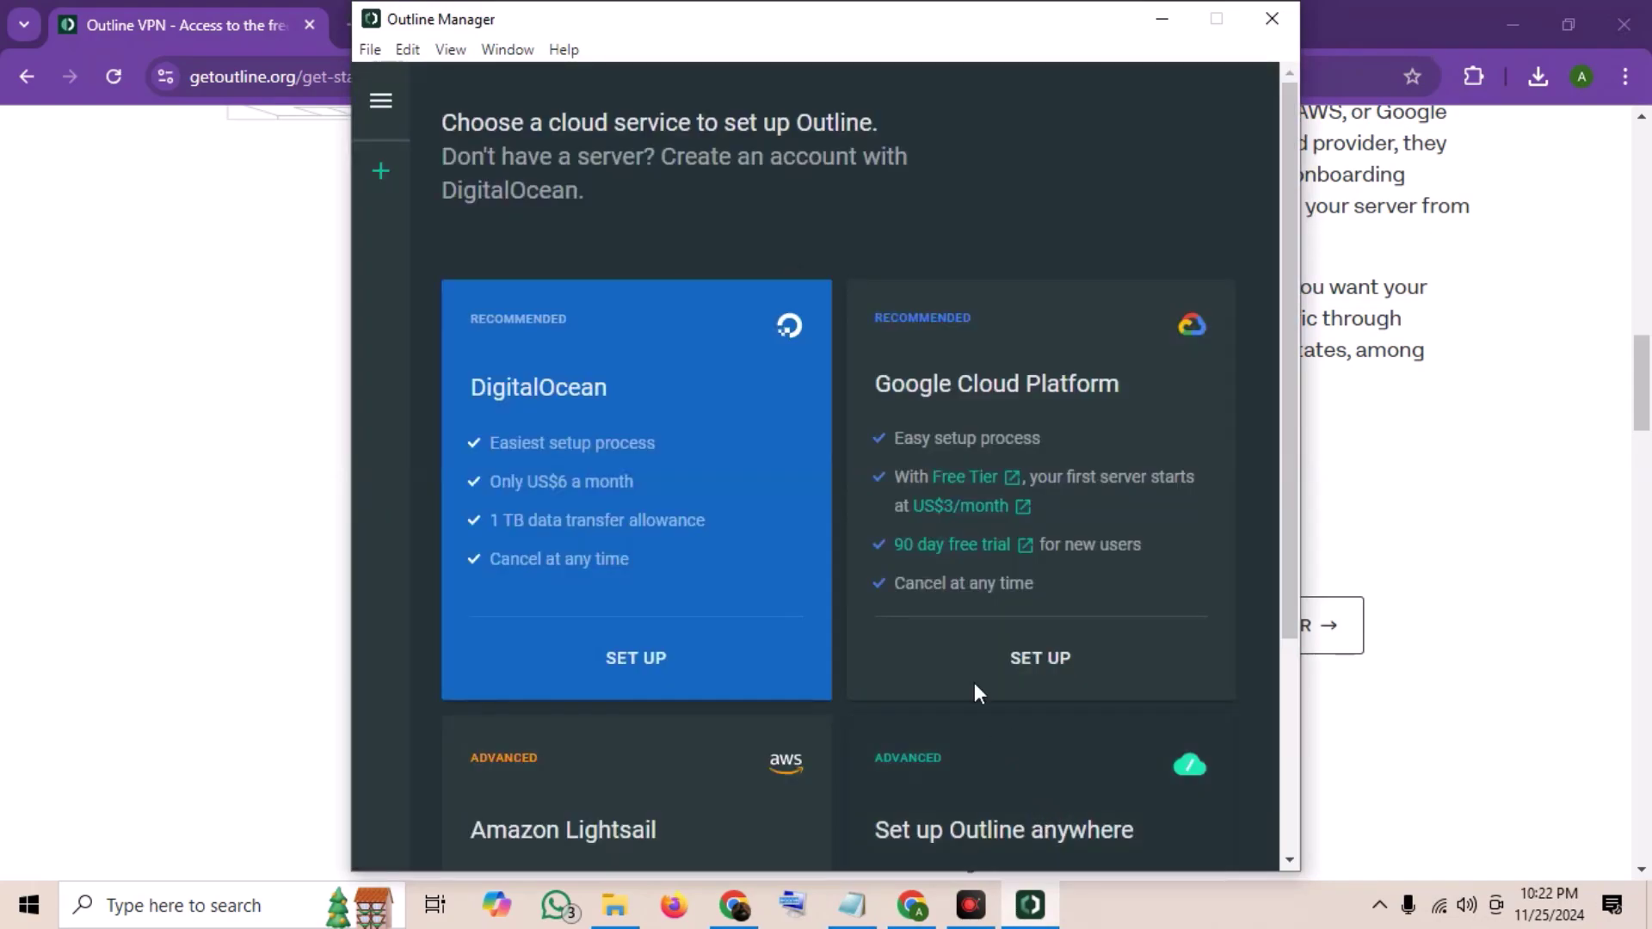
scroll(833, 428, down, 2)
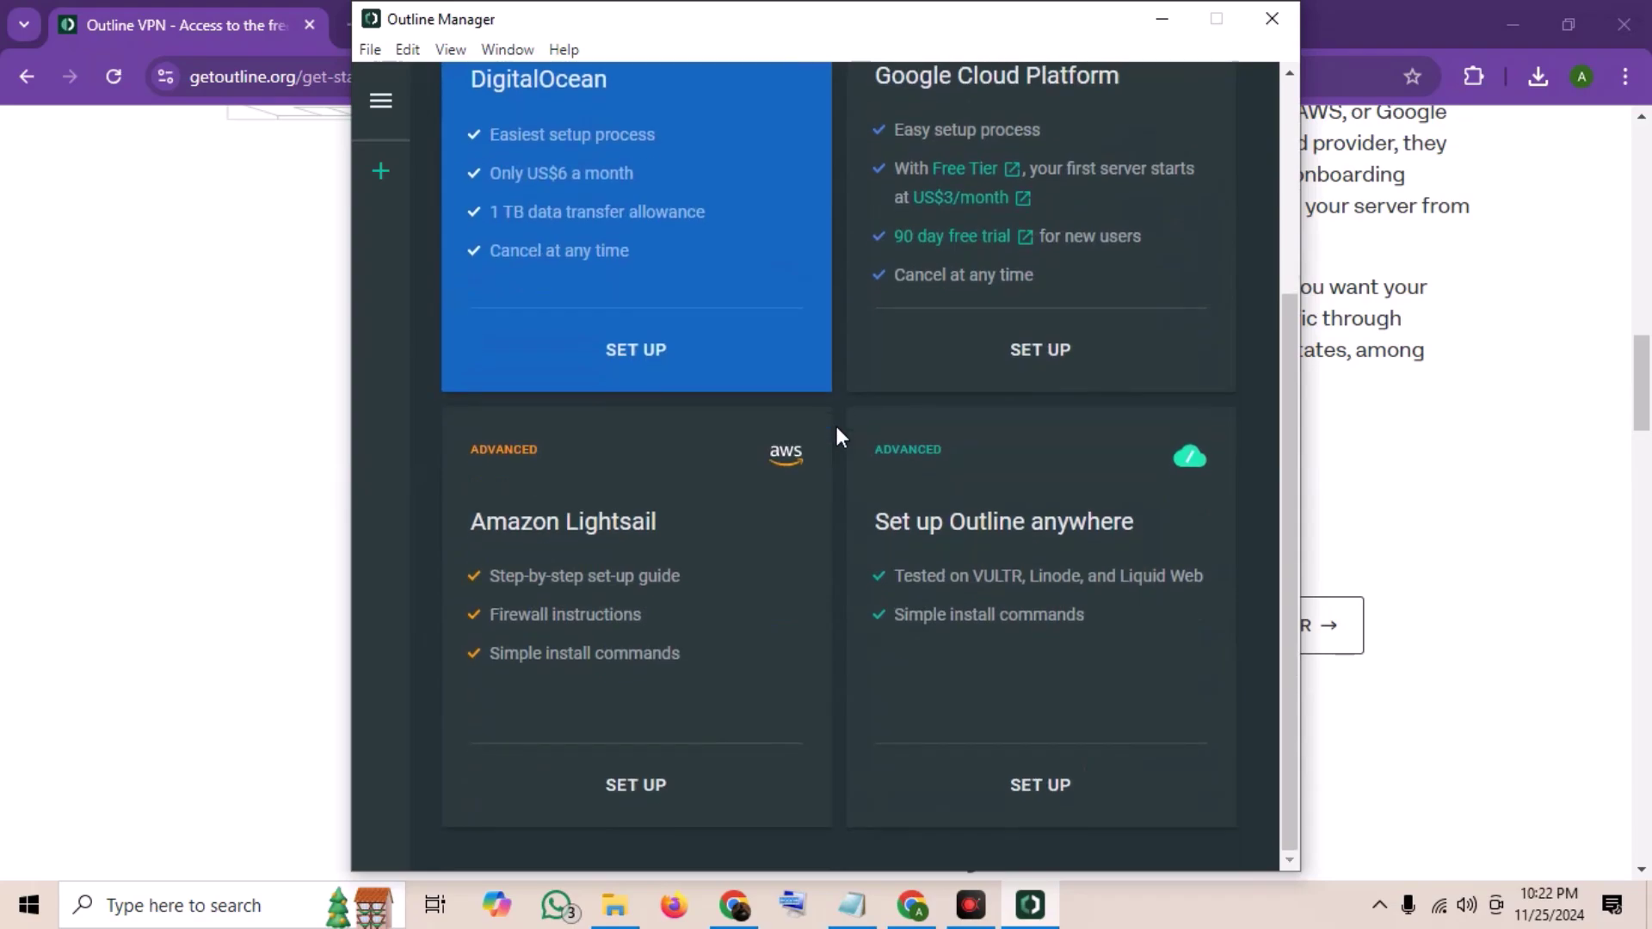
scroll(836, 436, up, 2)
scroll(923, 670, down, 2)
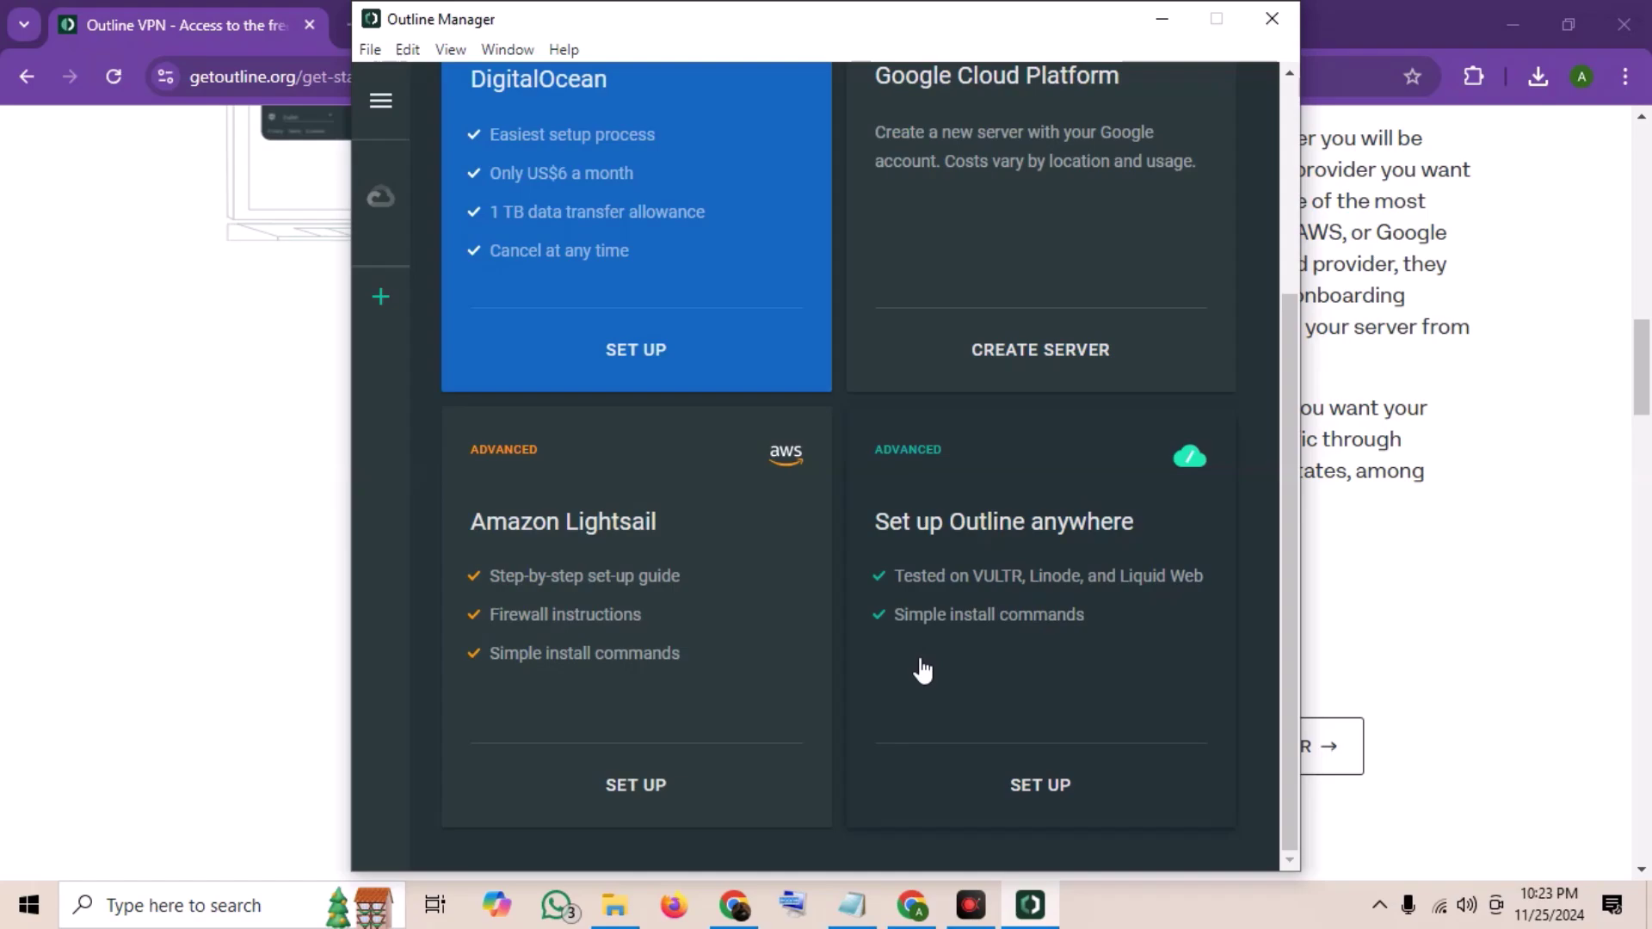
click(1044, 784)
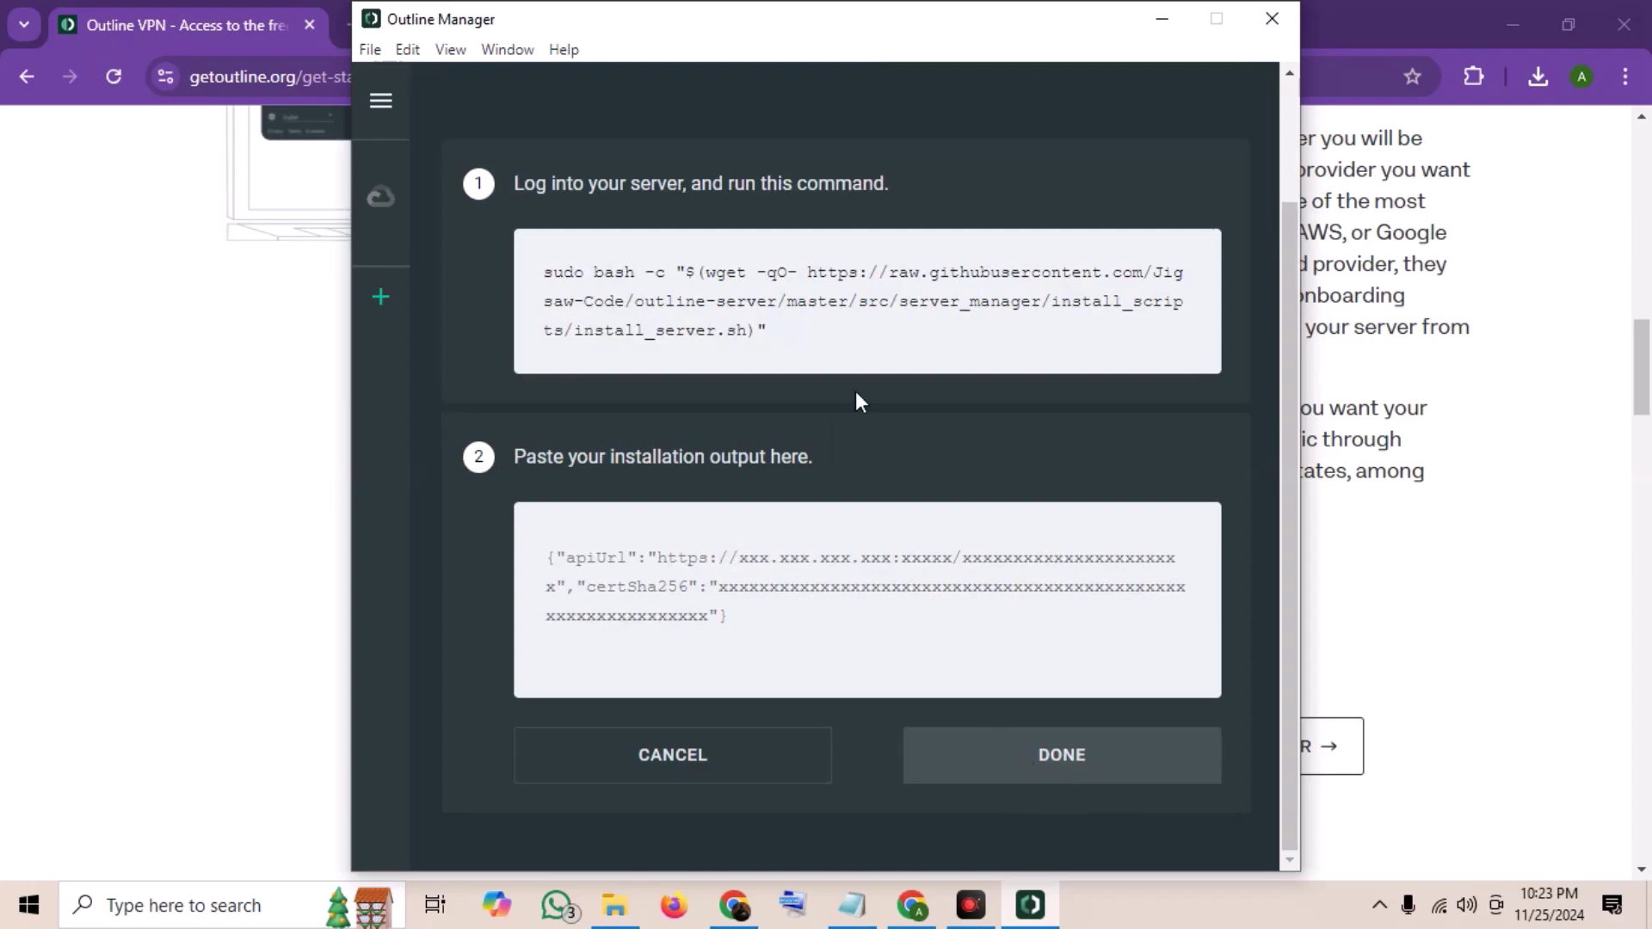
scroll(616, 312, up, 2)
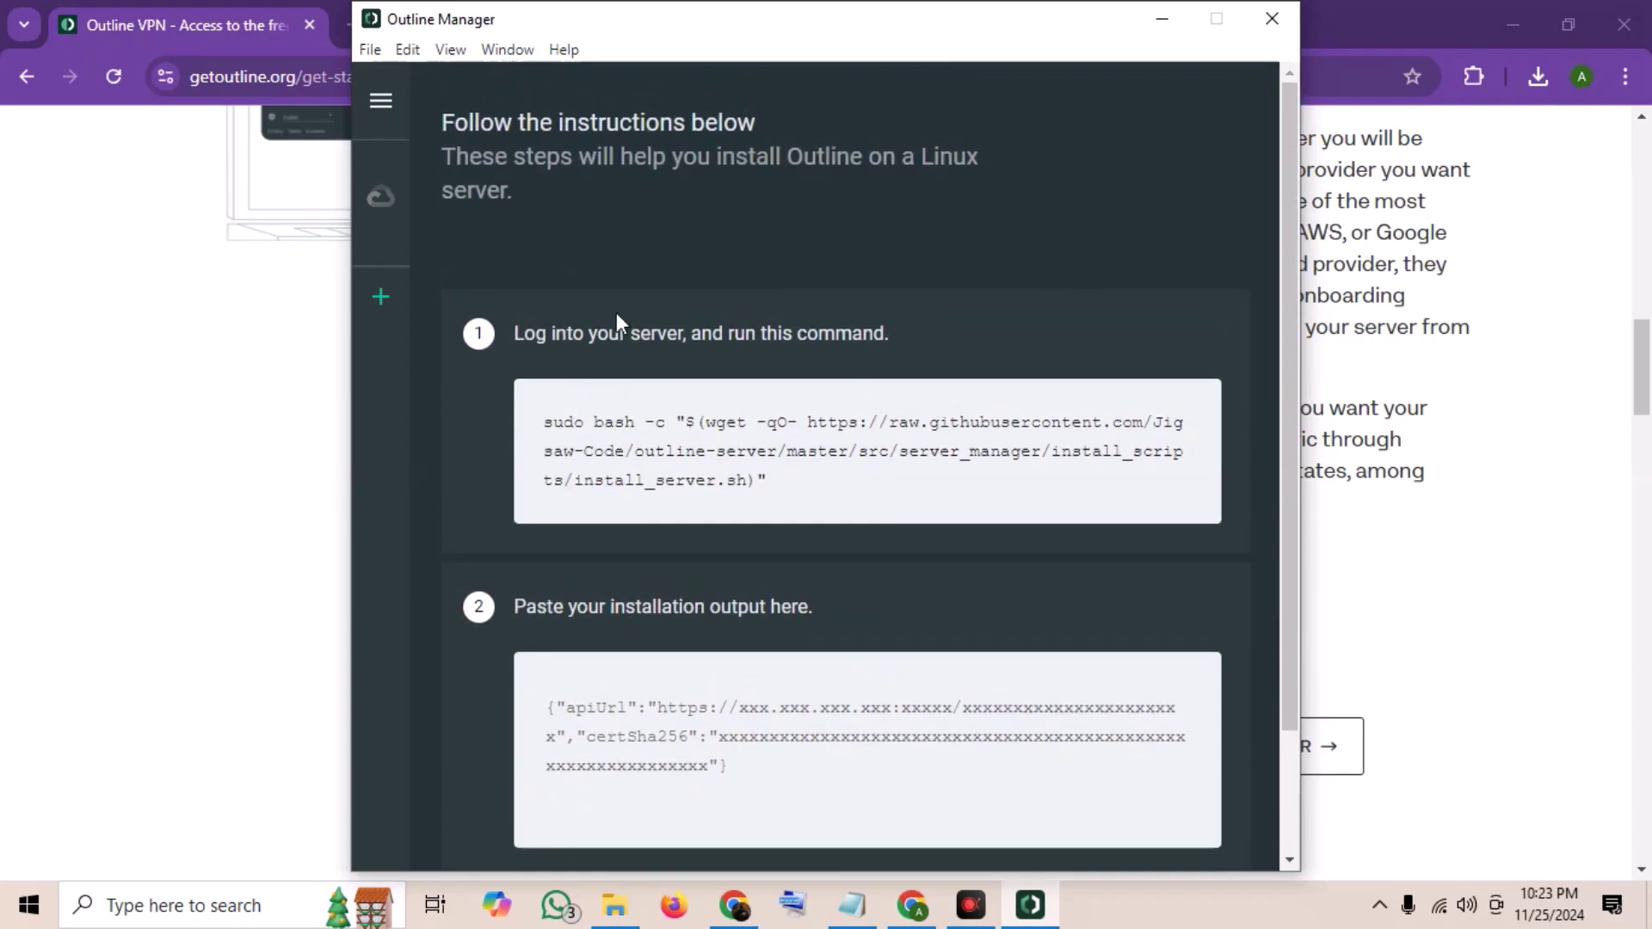
scroll(616, 308, down, 2)
scroll(616, 309, up, 2)
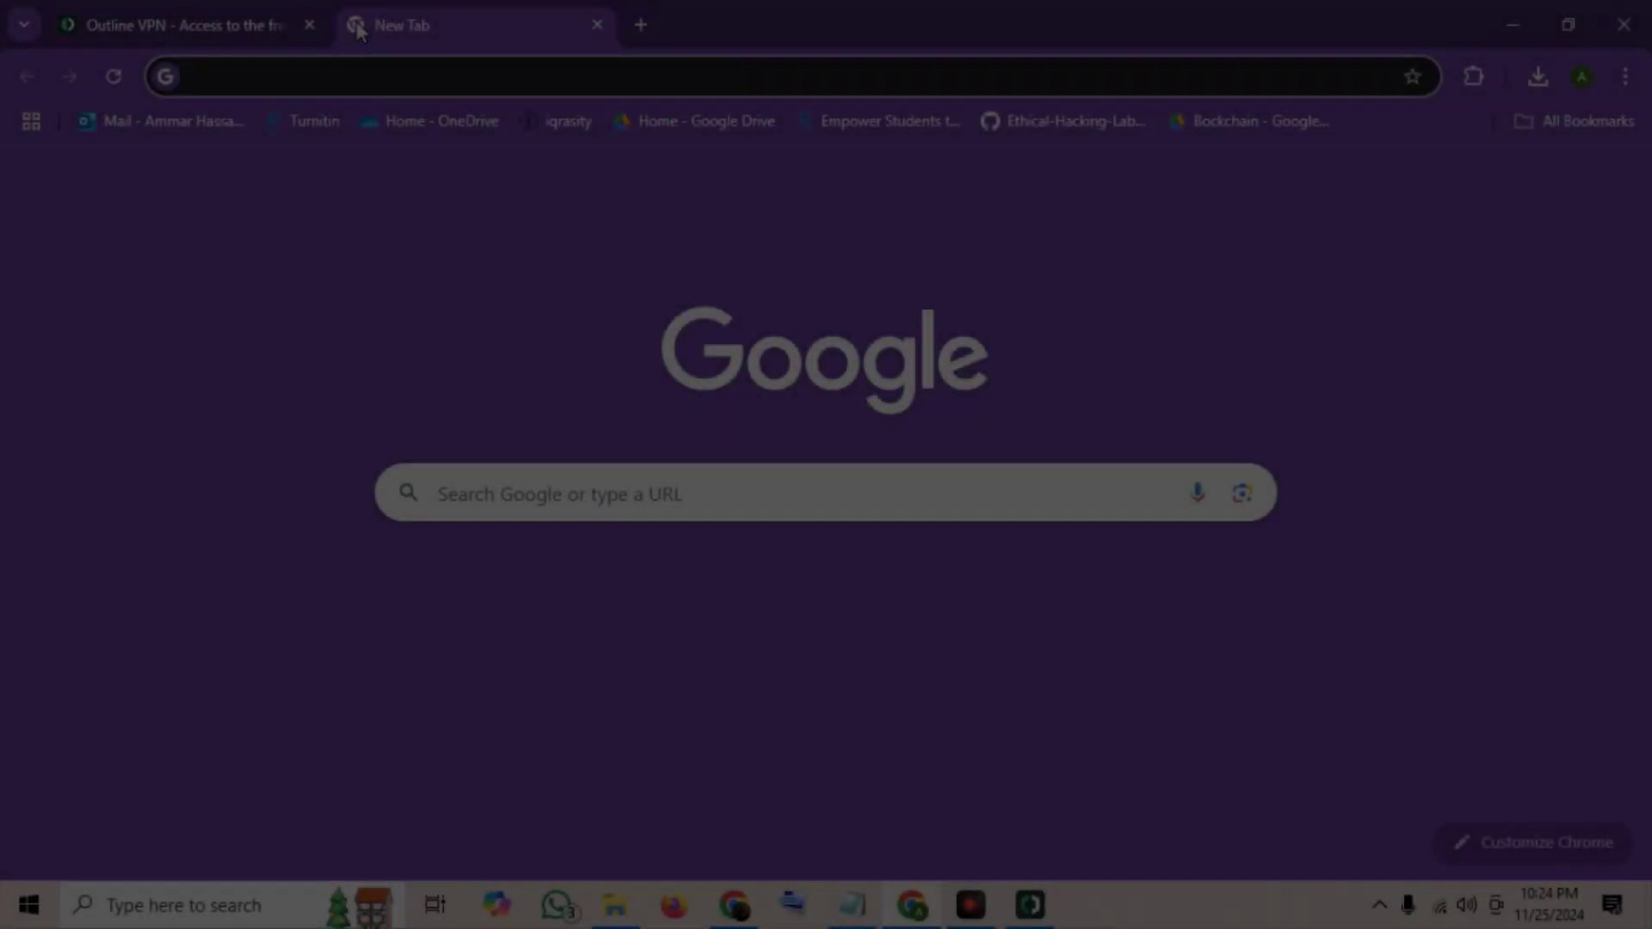
text(g)
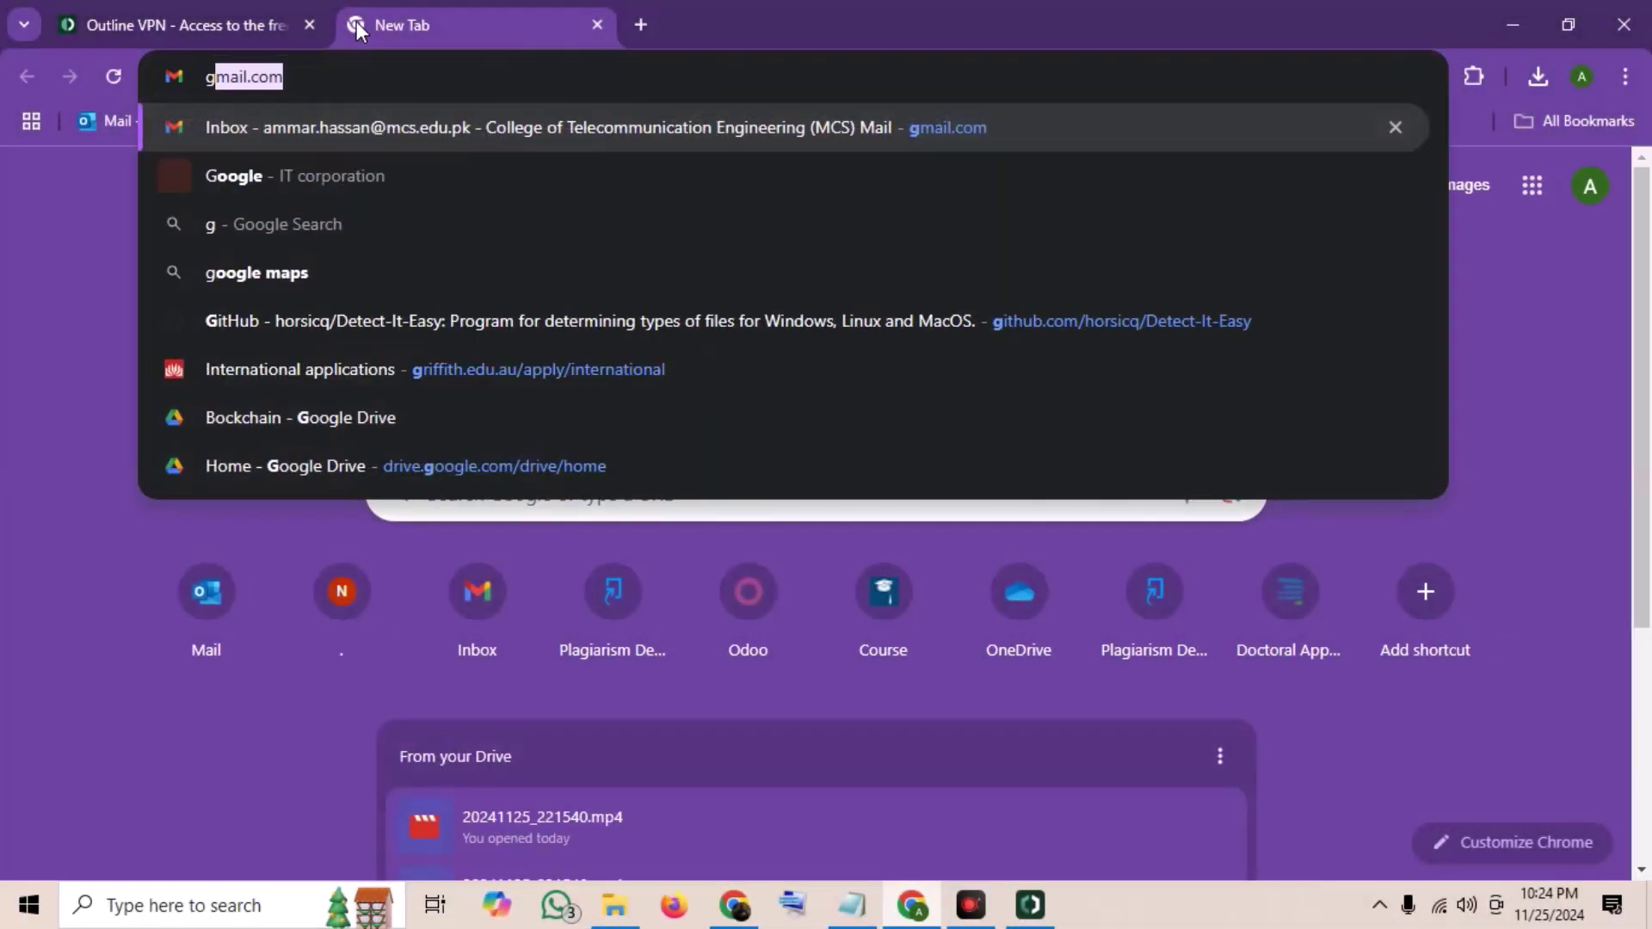
text(cp)
Step: Search 'gcp', reach cloud.google.com and start the free-trial signup, agreeing to the terms
key(Return)
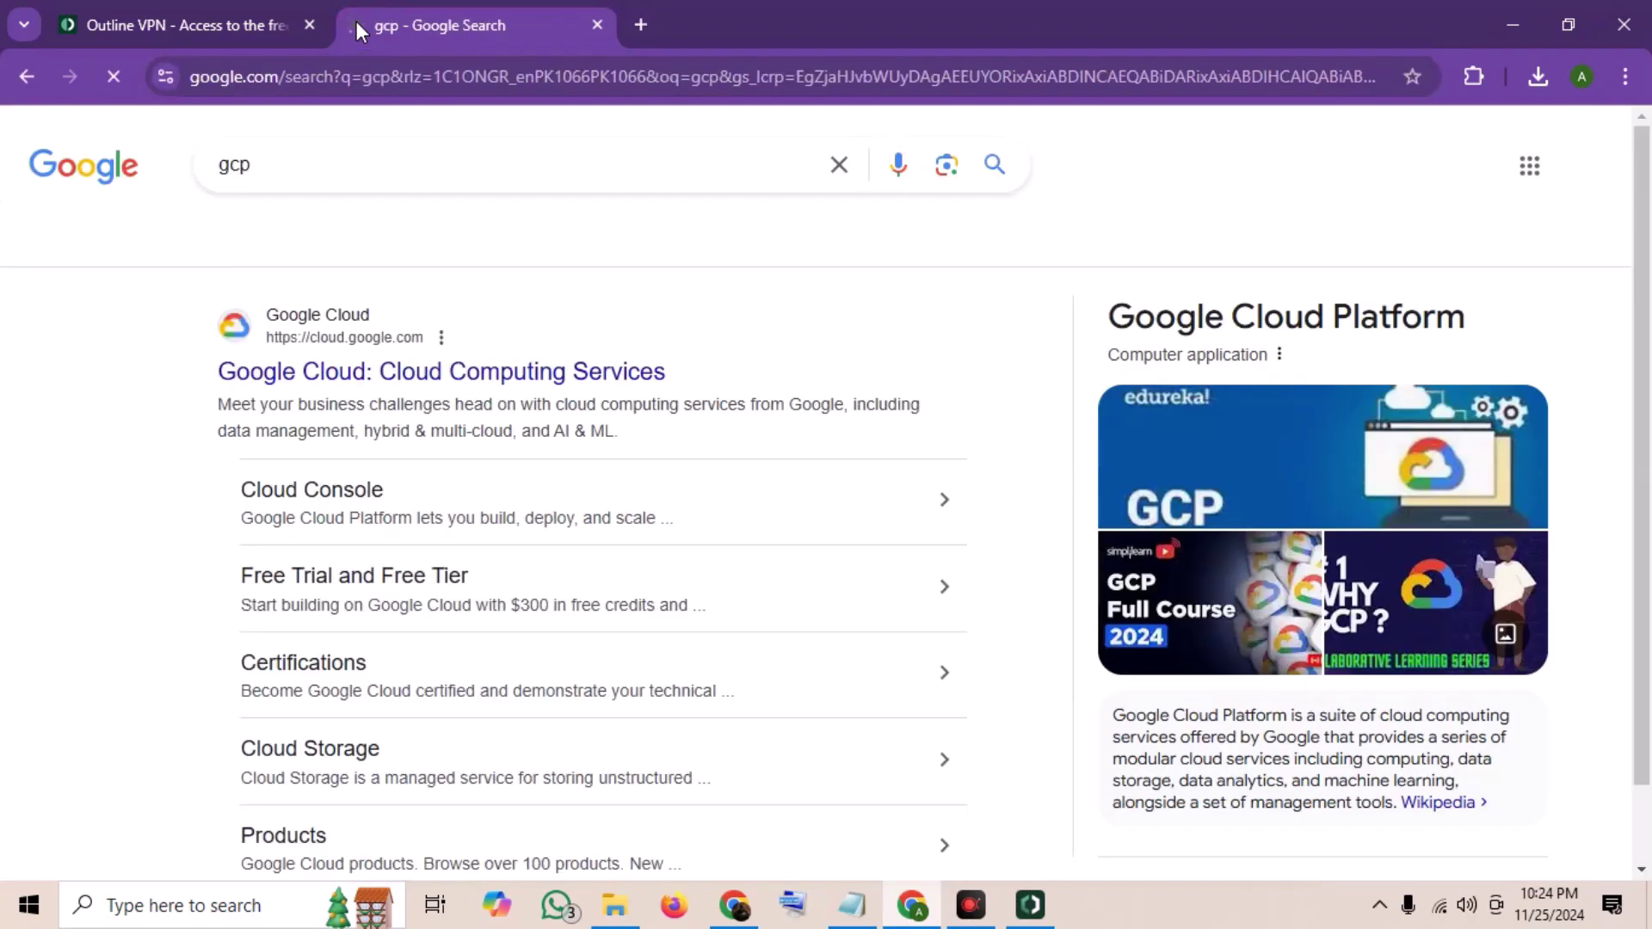
click(451, 374)
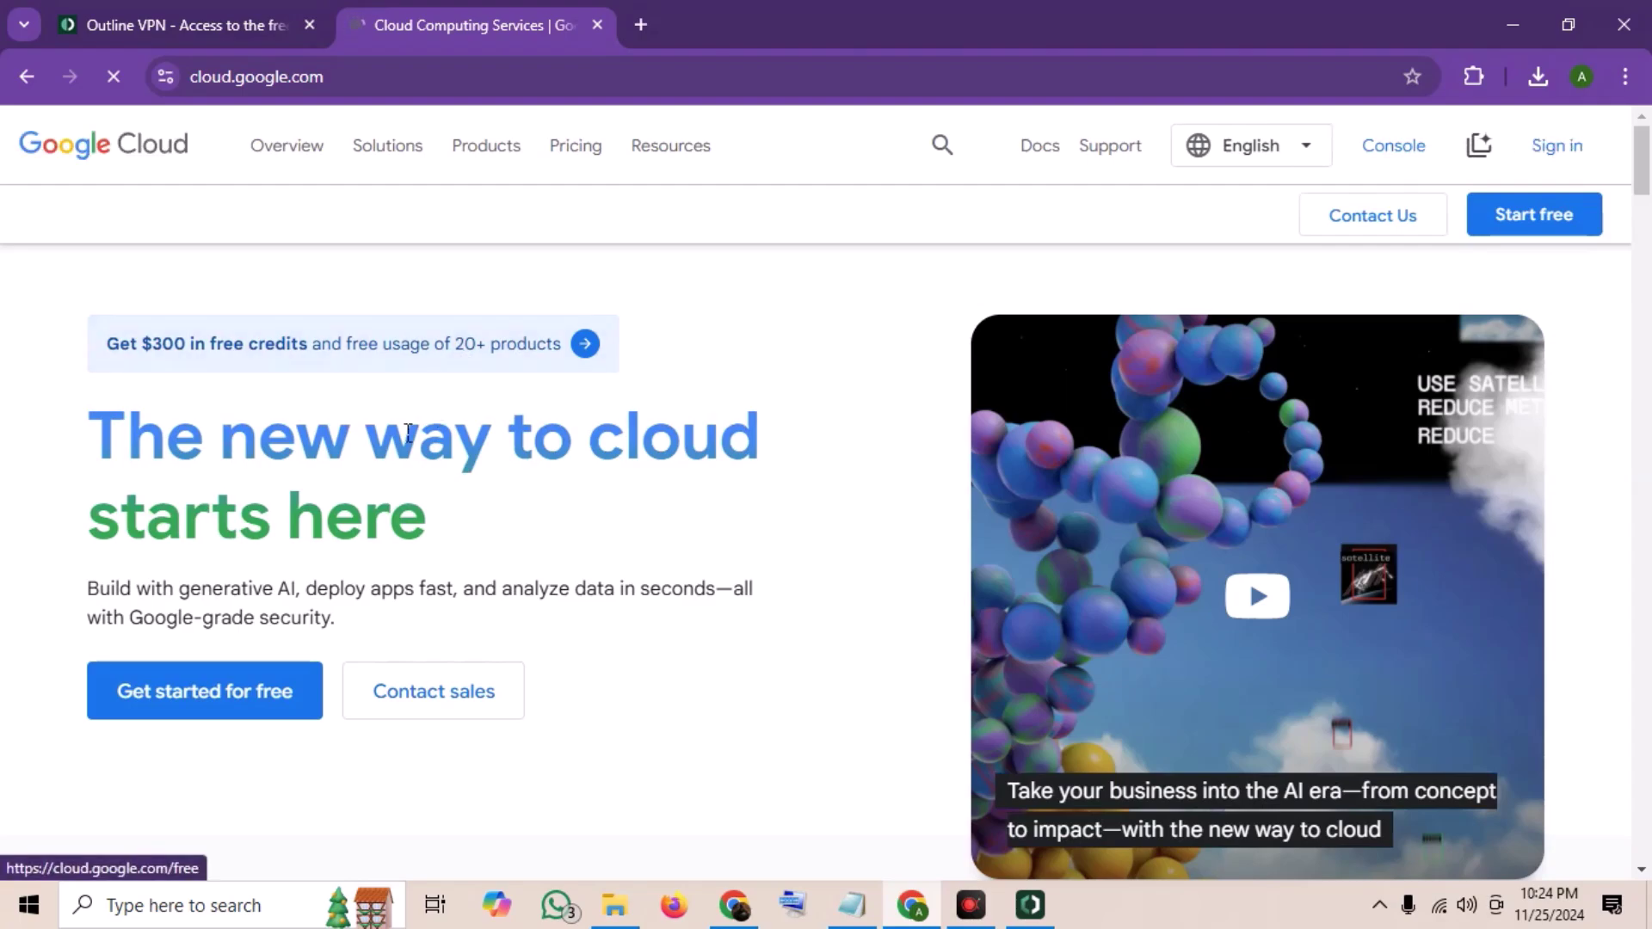
click(232, 693)
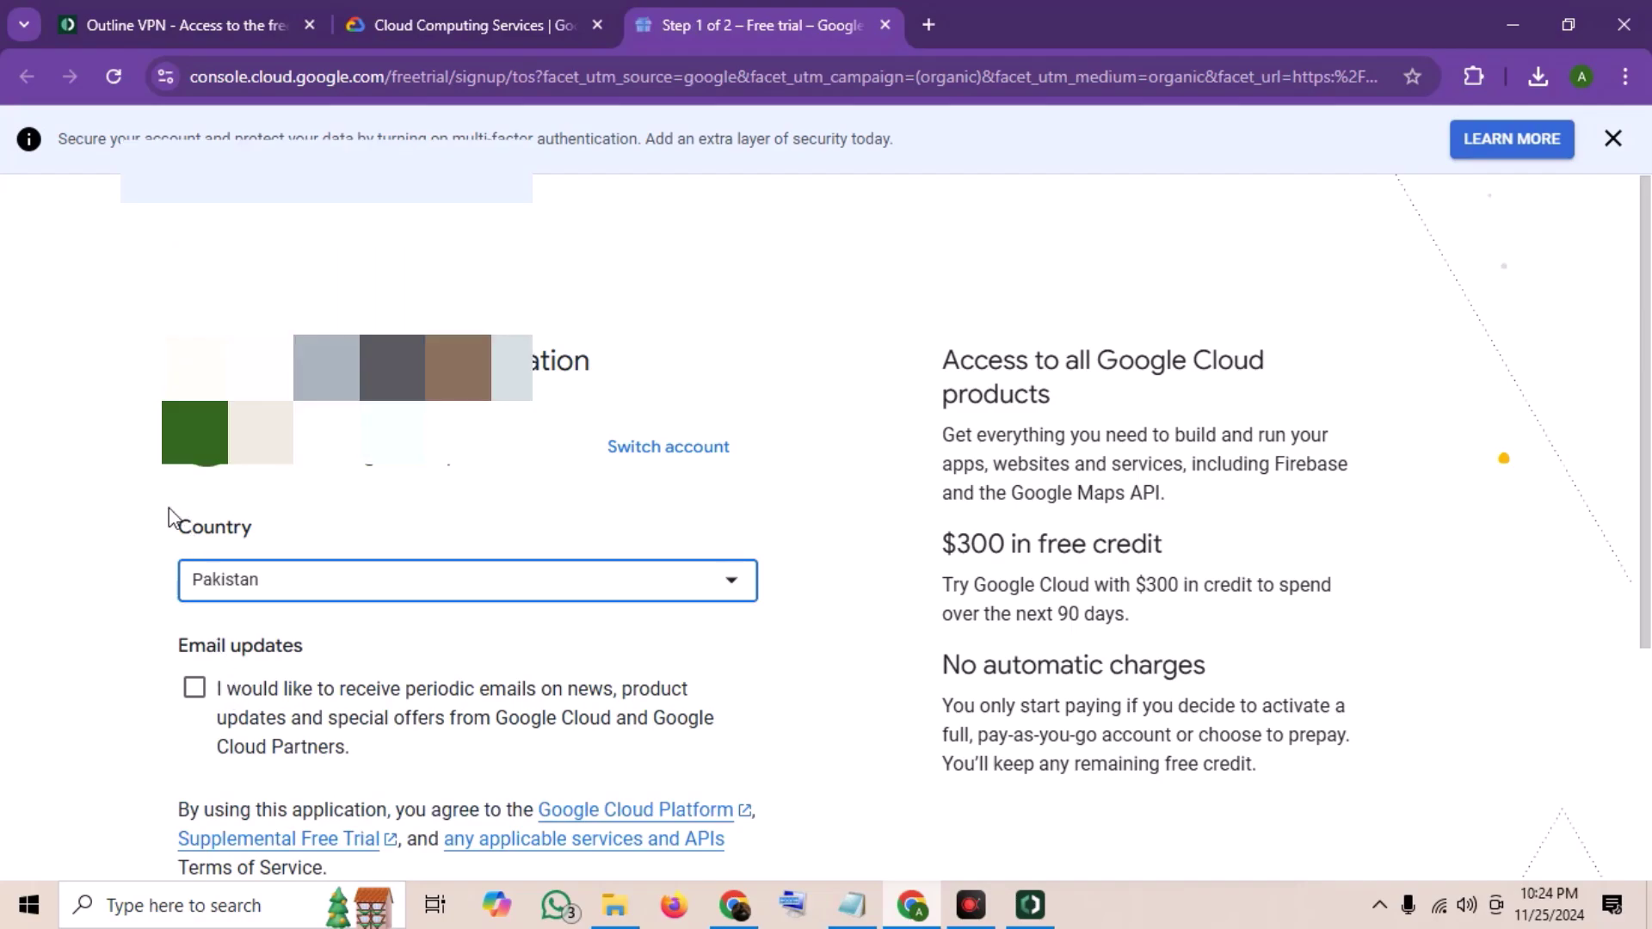
scroll(169, 513, down, 2)
click(288, 699)
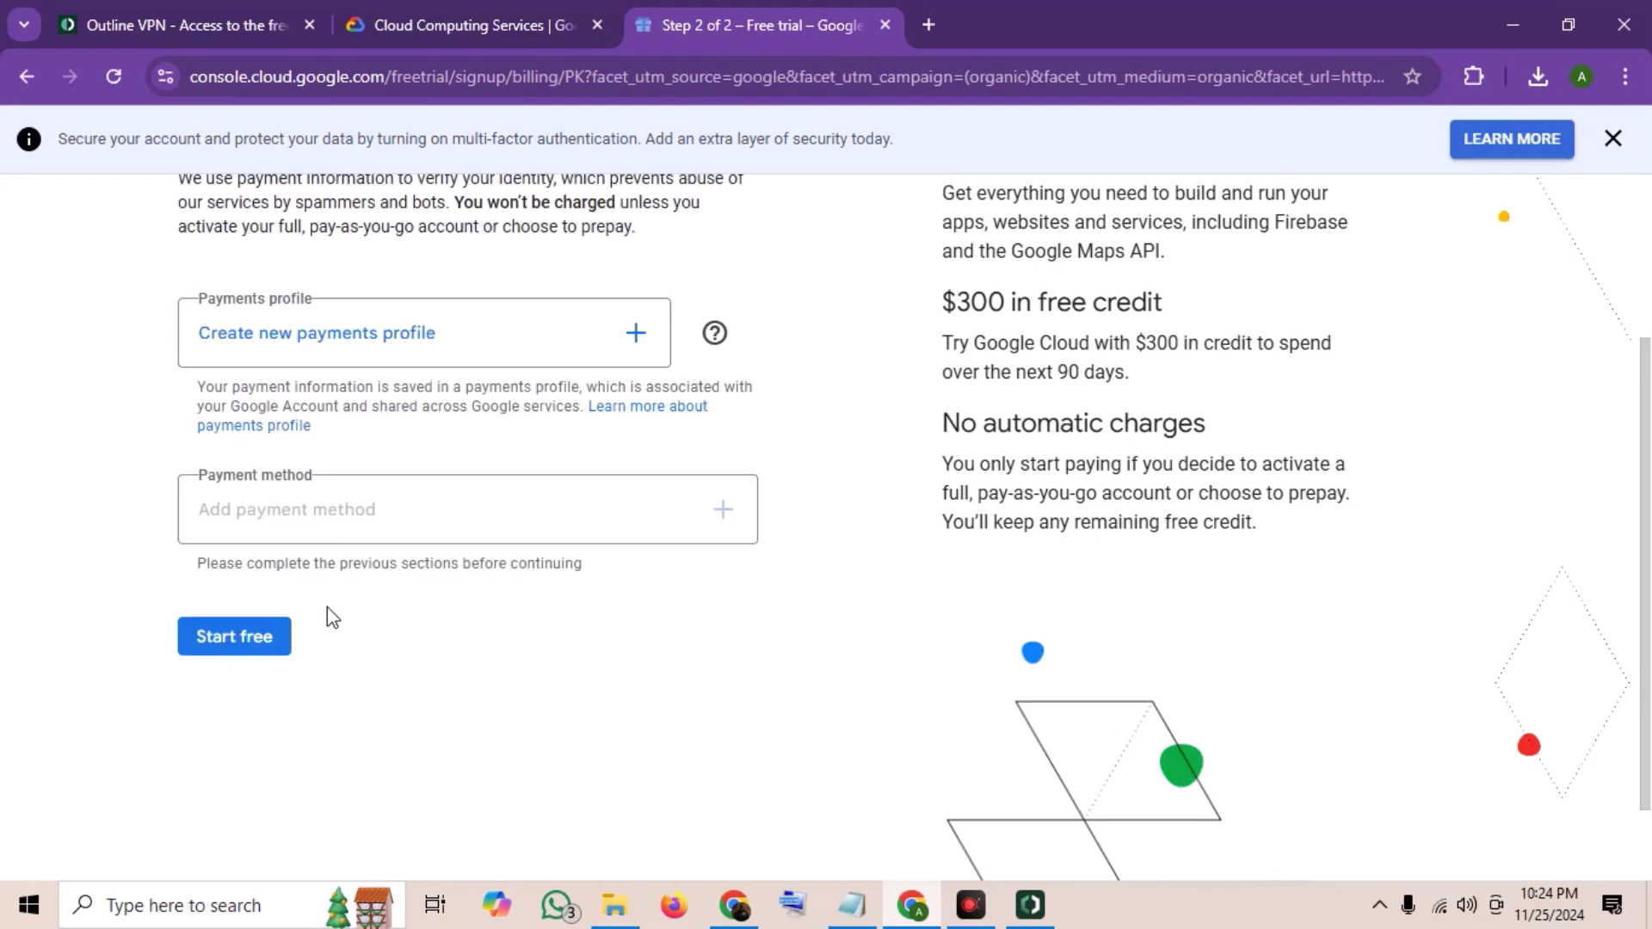
Step: Create a new payments profile to complete the free-trial signup
click(257, 638)
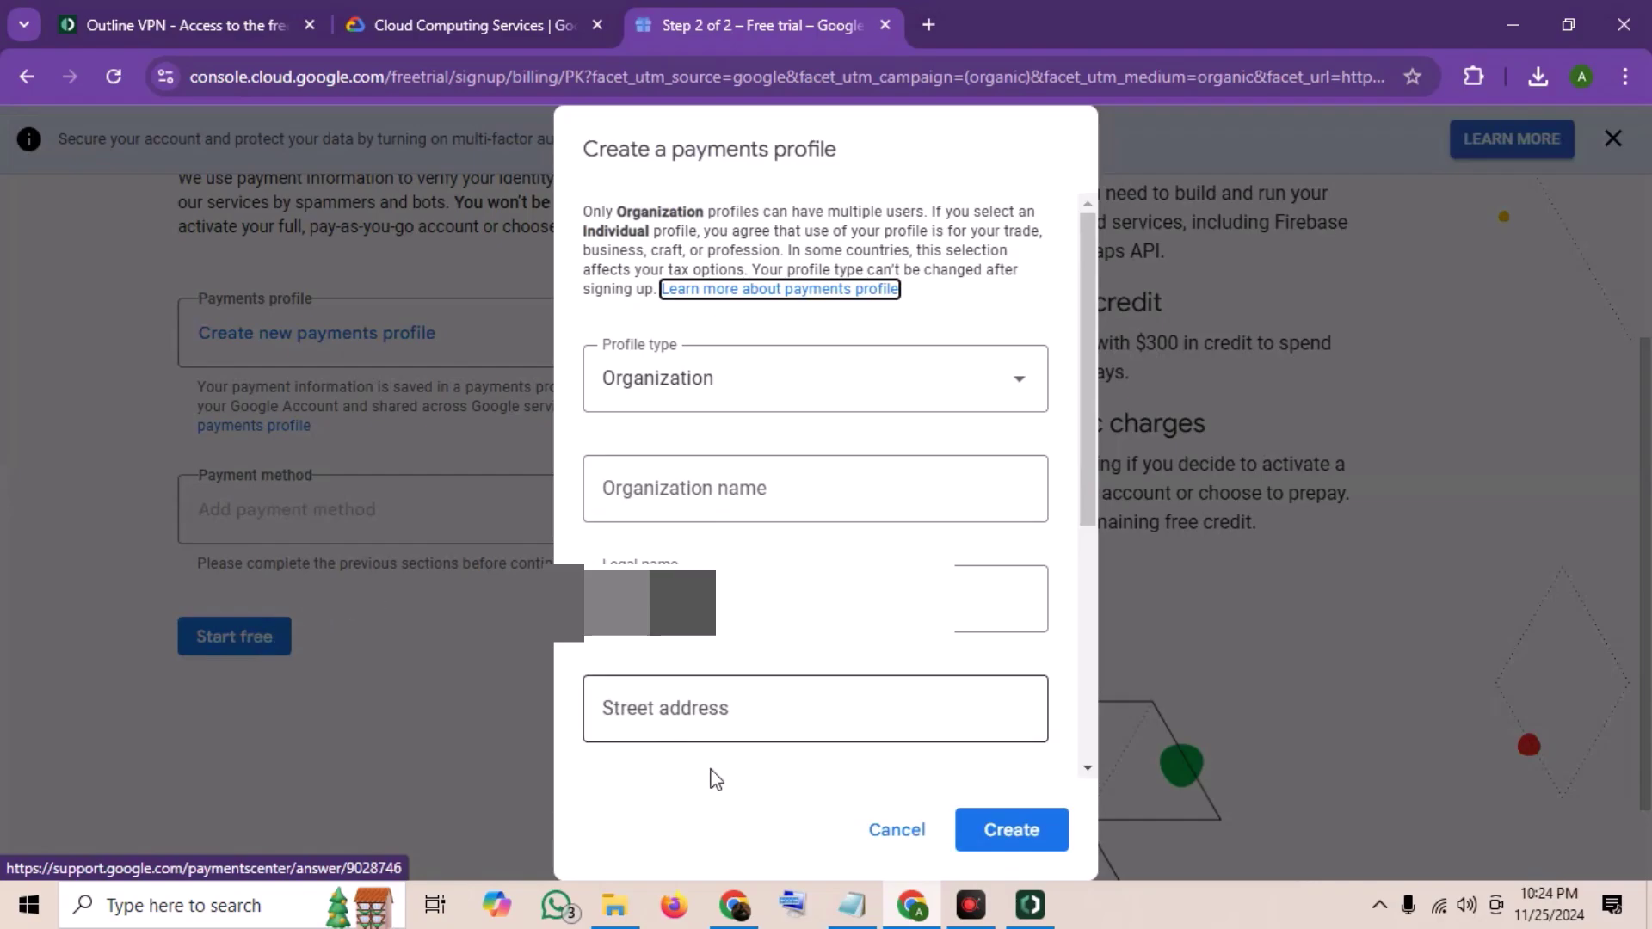
click(1009, 830)
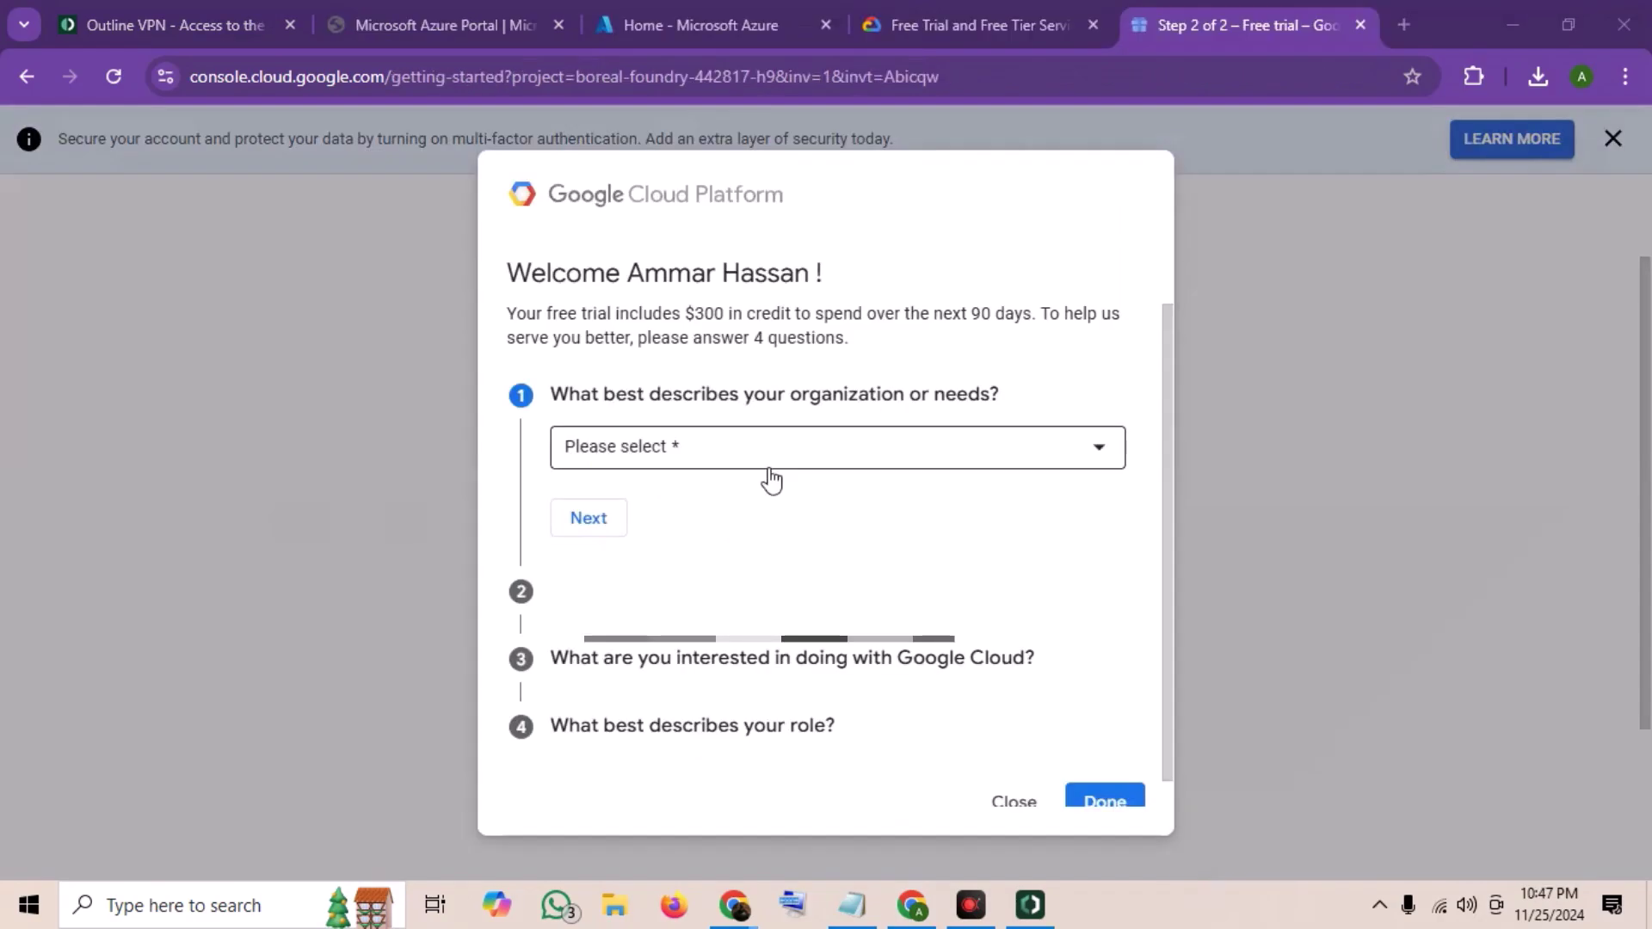
Step: Answer the welcome survey with Other organization, Websites interest and Engineer / Developer role, then submit it
click(771, 478)
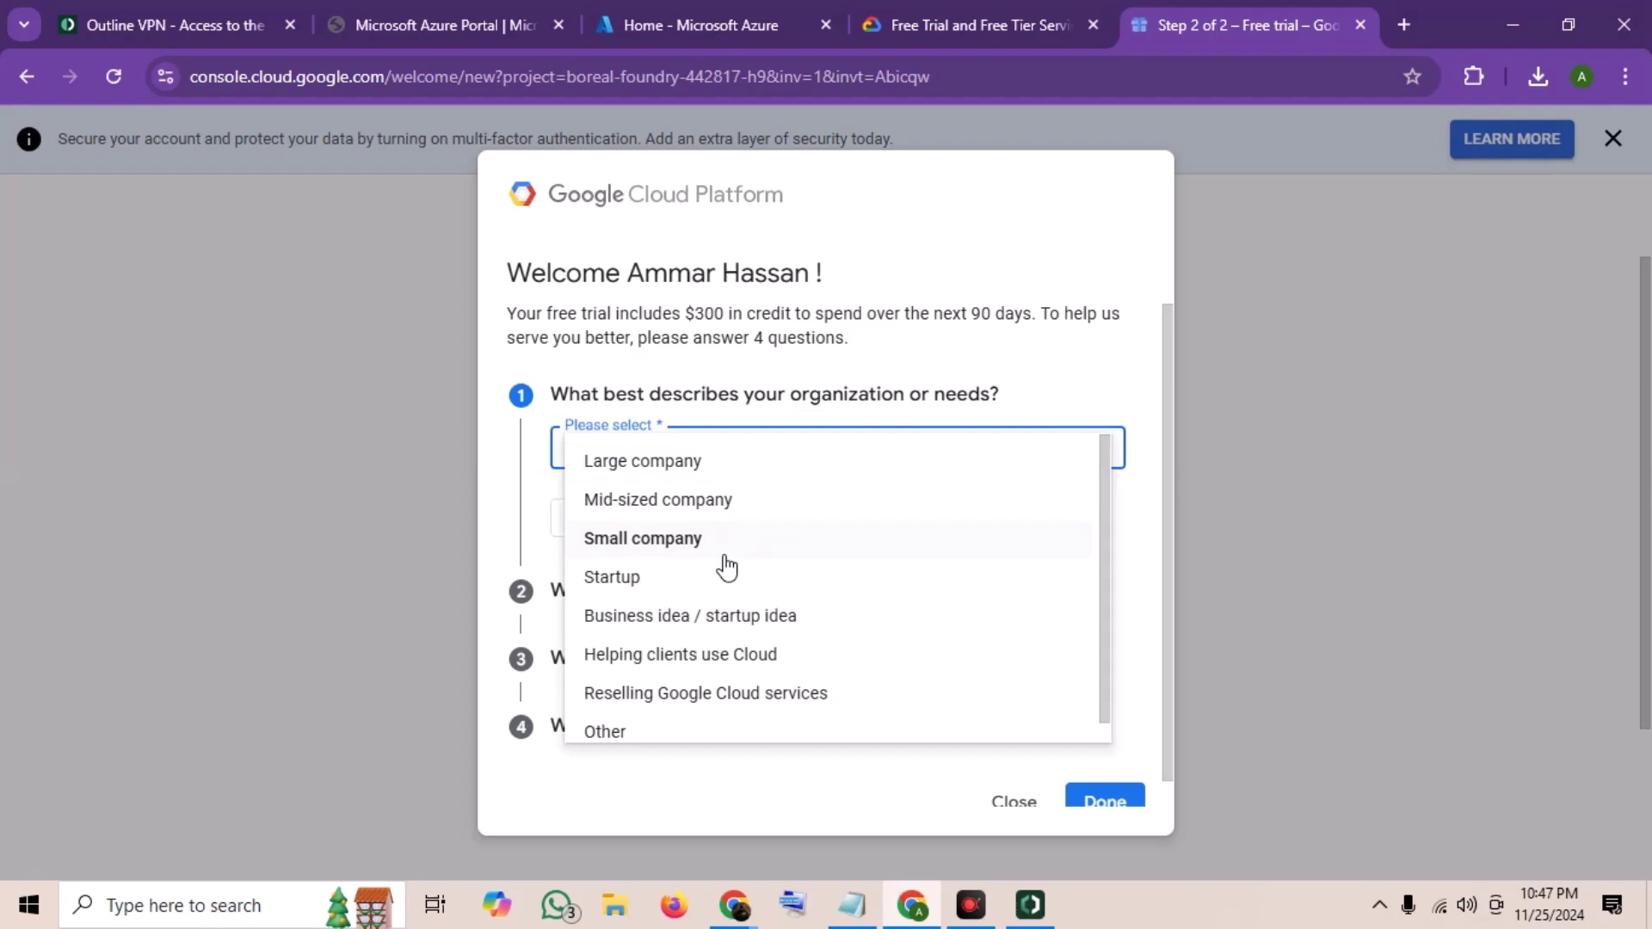
click(606, 730)
click(594, 586)
click(672, 522)
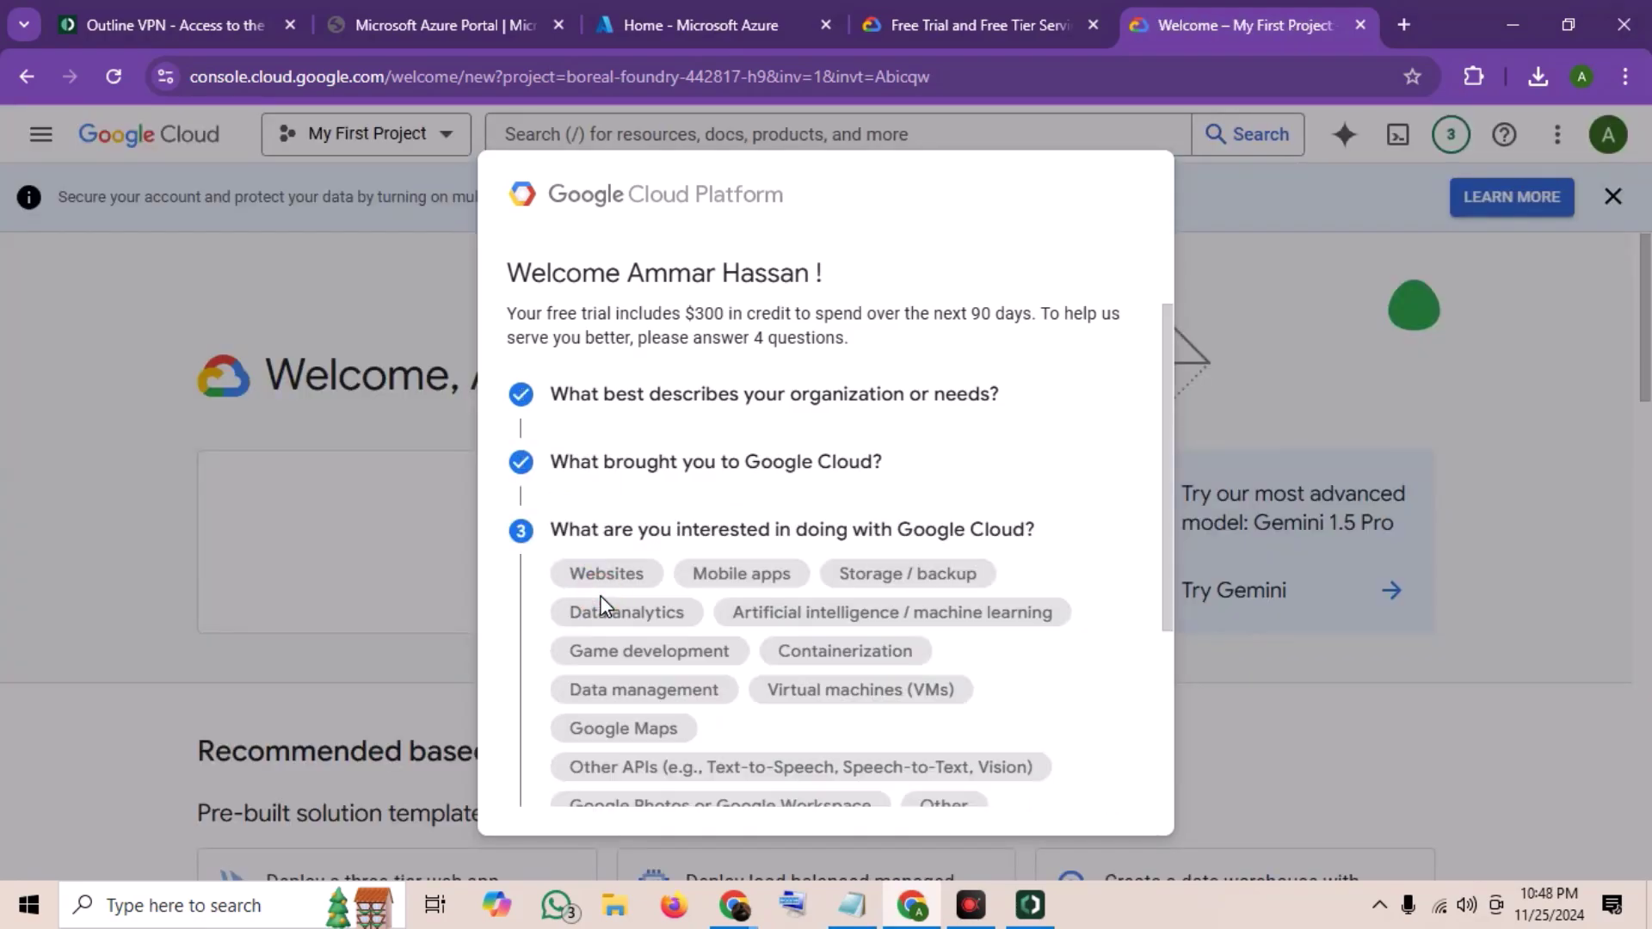
click(605, 573)
click(627, 711)
click(646, 662)
click(710, 395)
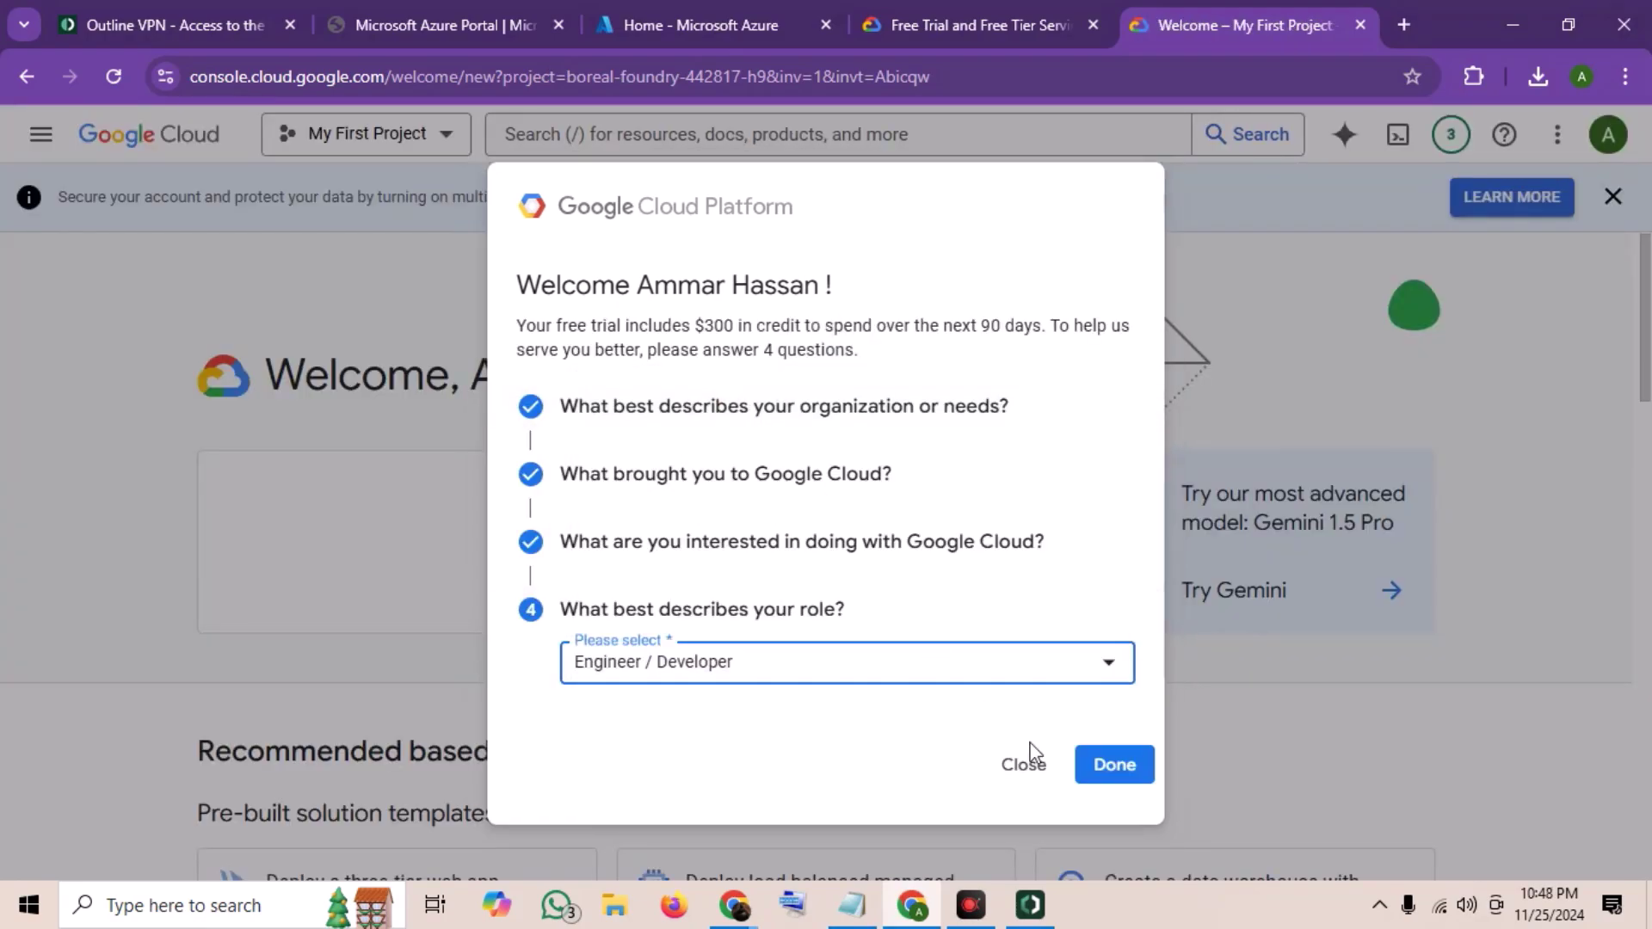
click(1113, 765)
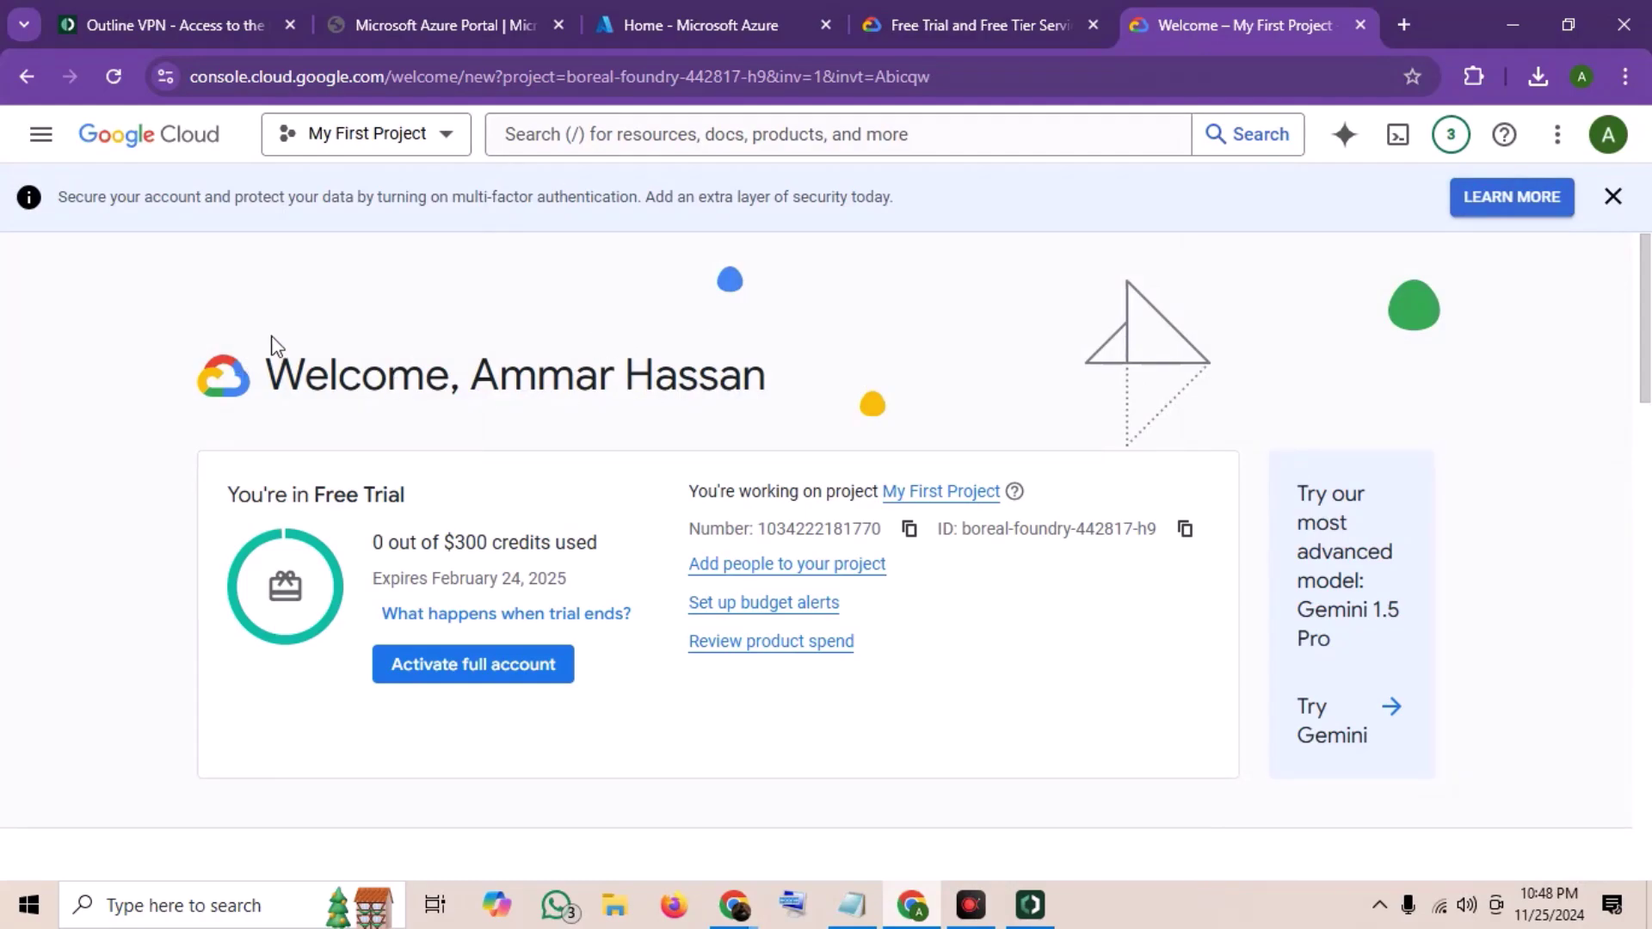
scroll(271, 344, down, 3)
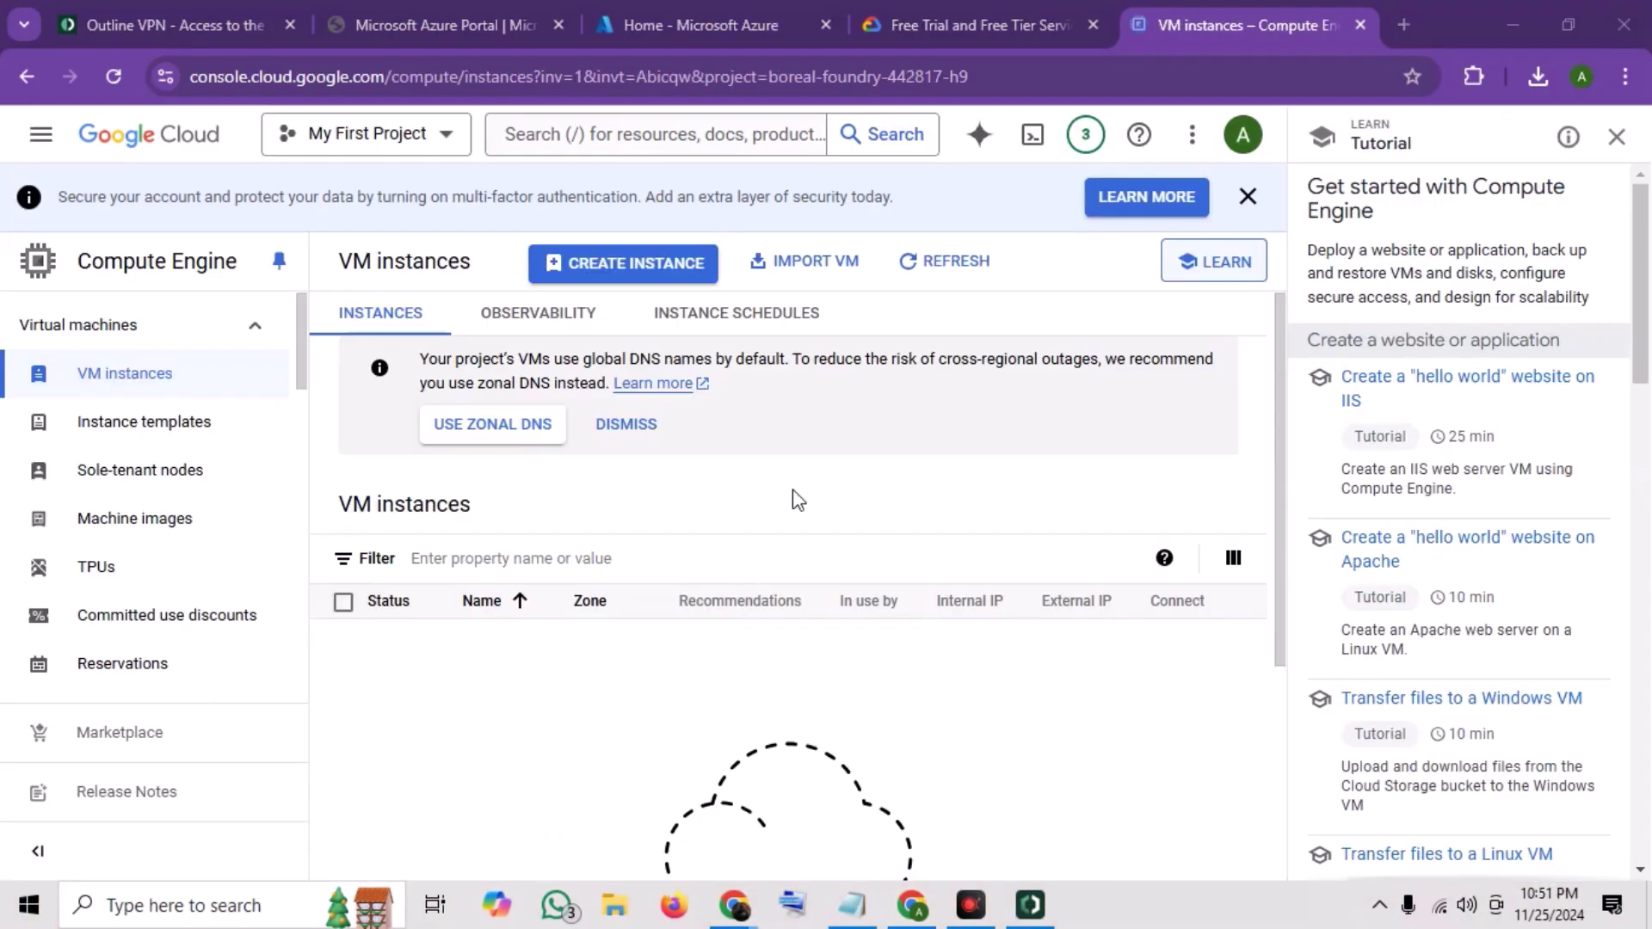
Step: Start a new VM instance named outlinevm, keeping the zone set to Any
click(605, 264)
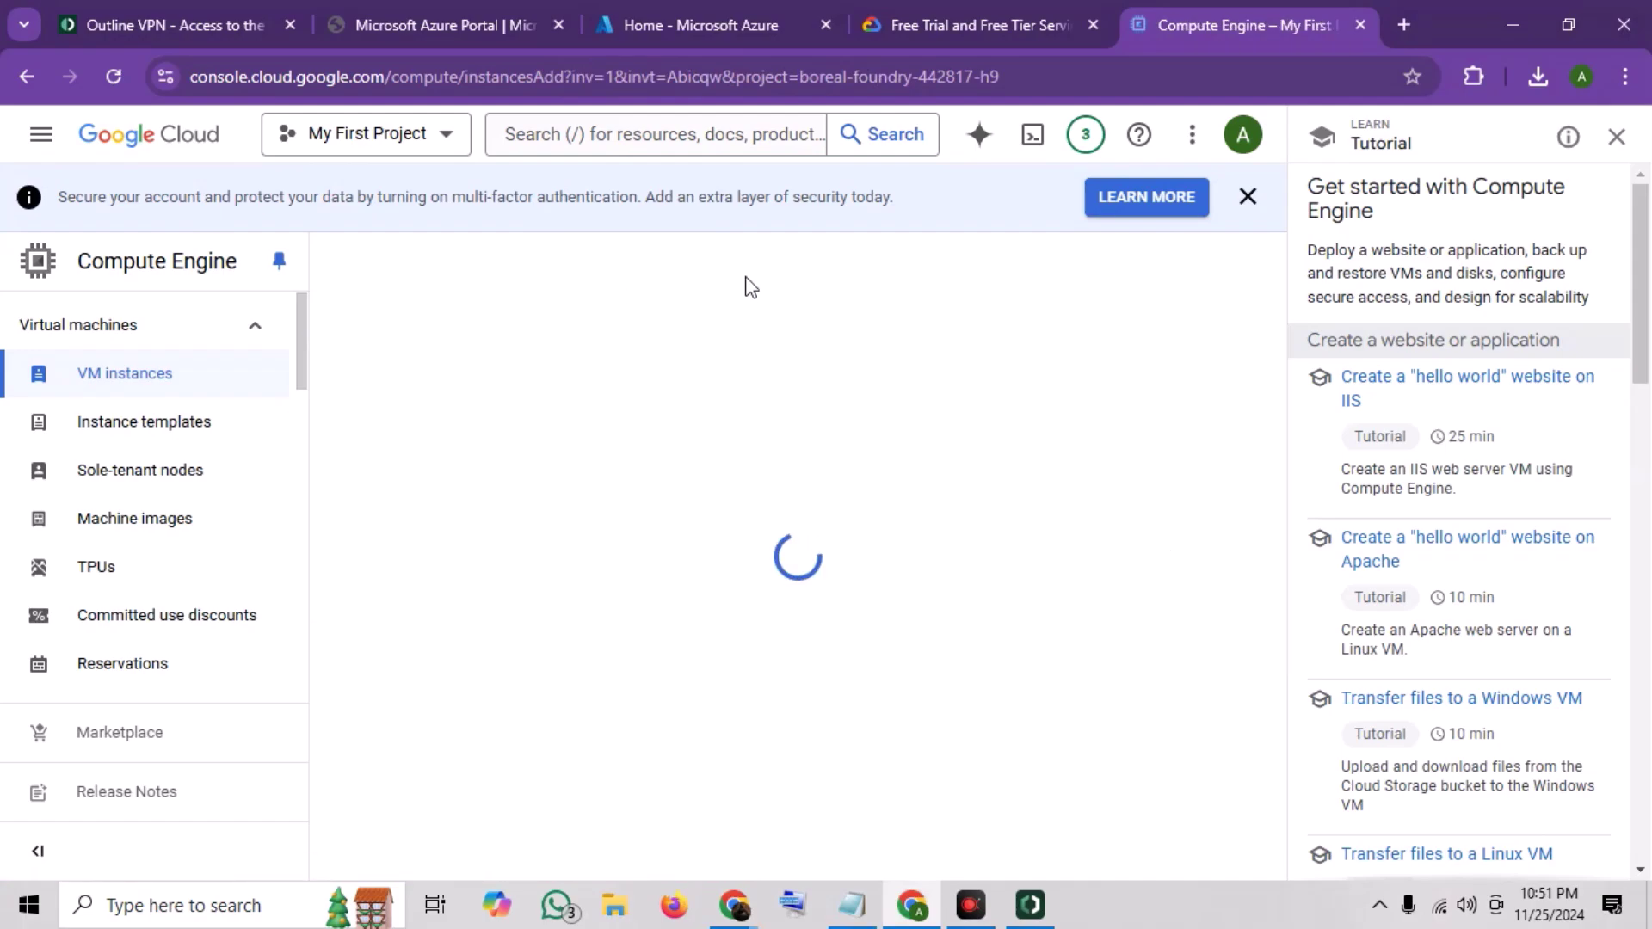
click(1616, 138)
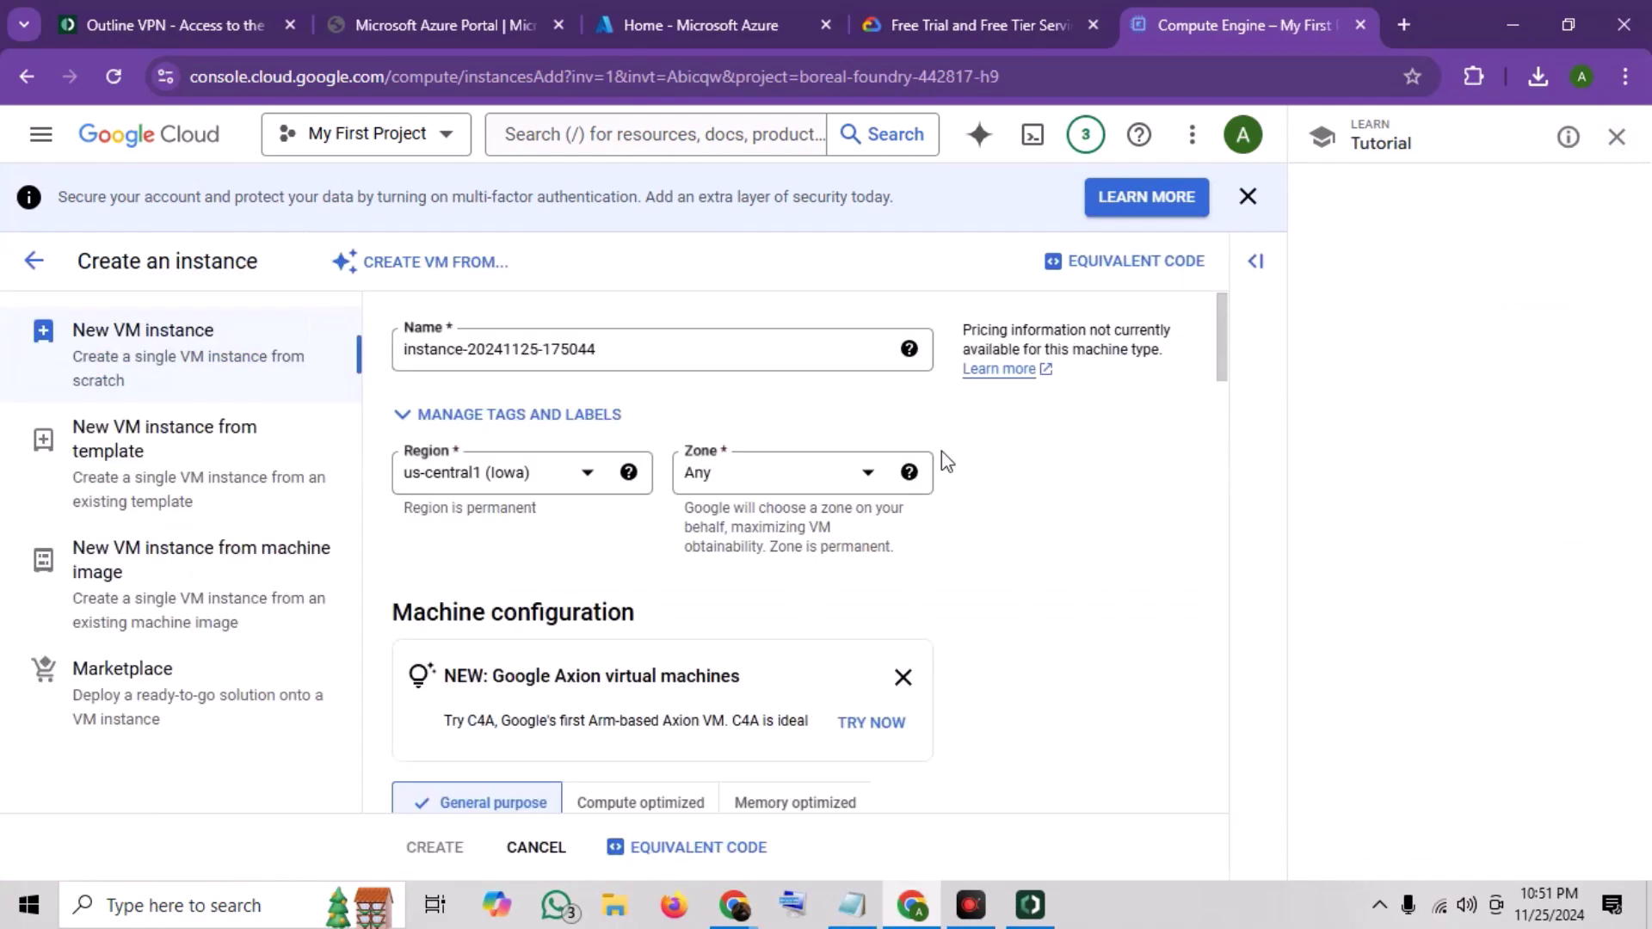
triple_click(657, 354)
text(outlinevm)
click(628, 414)
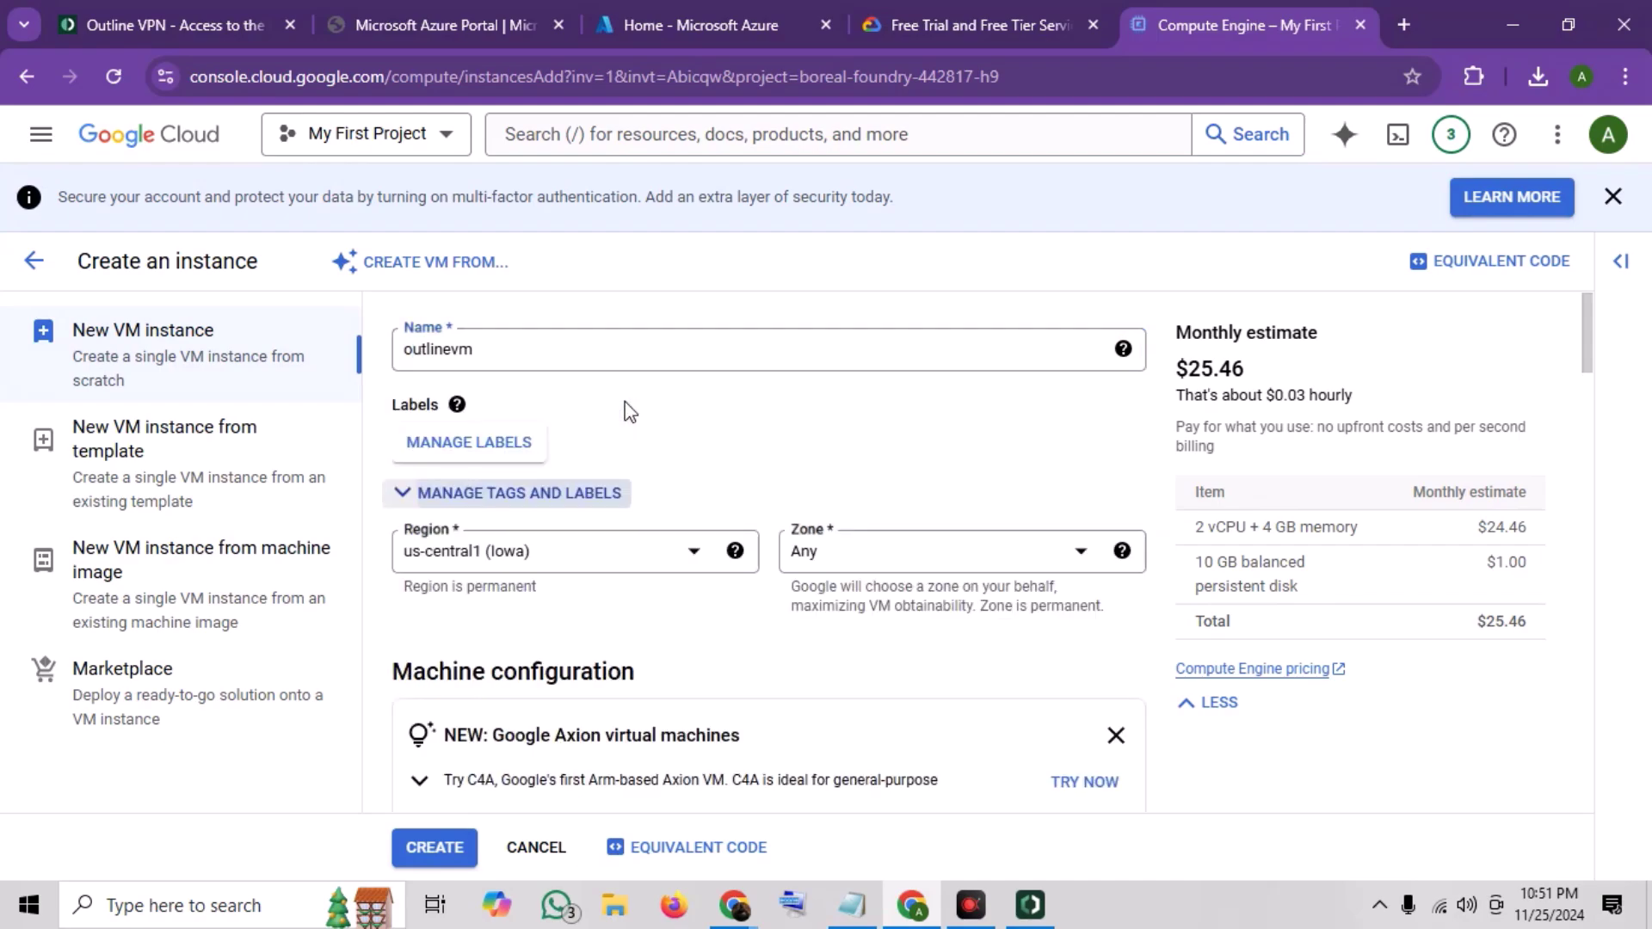
scroll(728, 434, down, 1)
scroll(729, 434, down, 1)
click(879, 435)
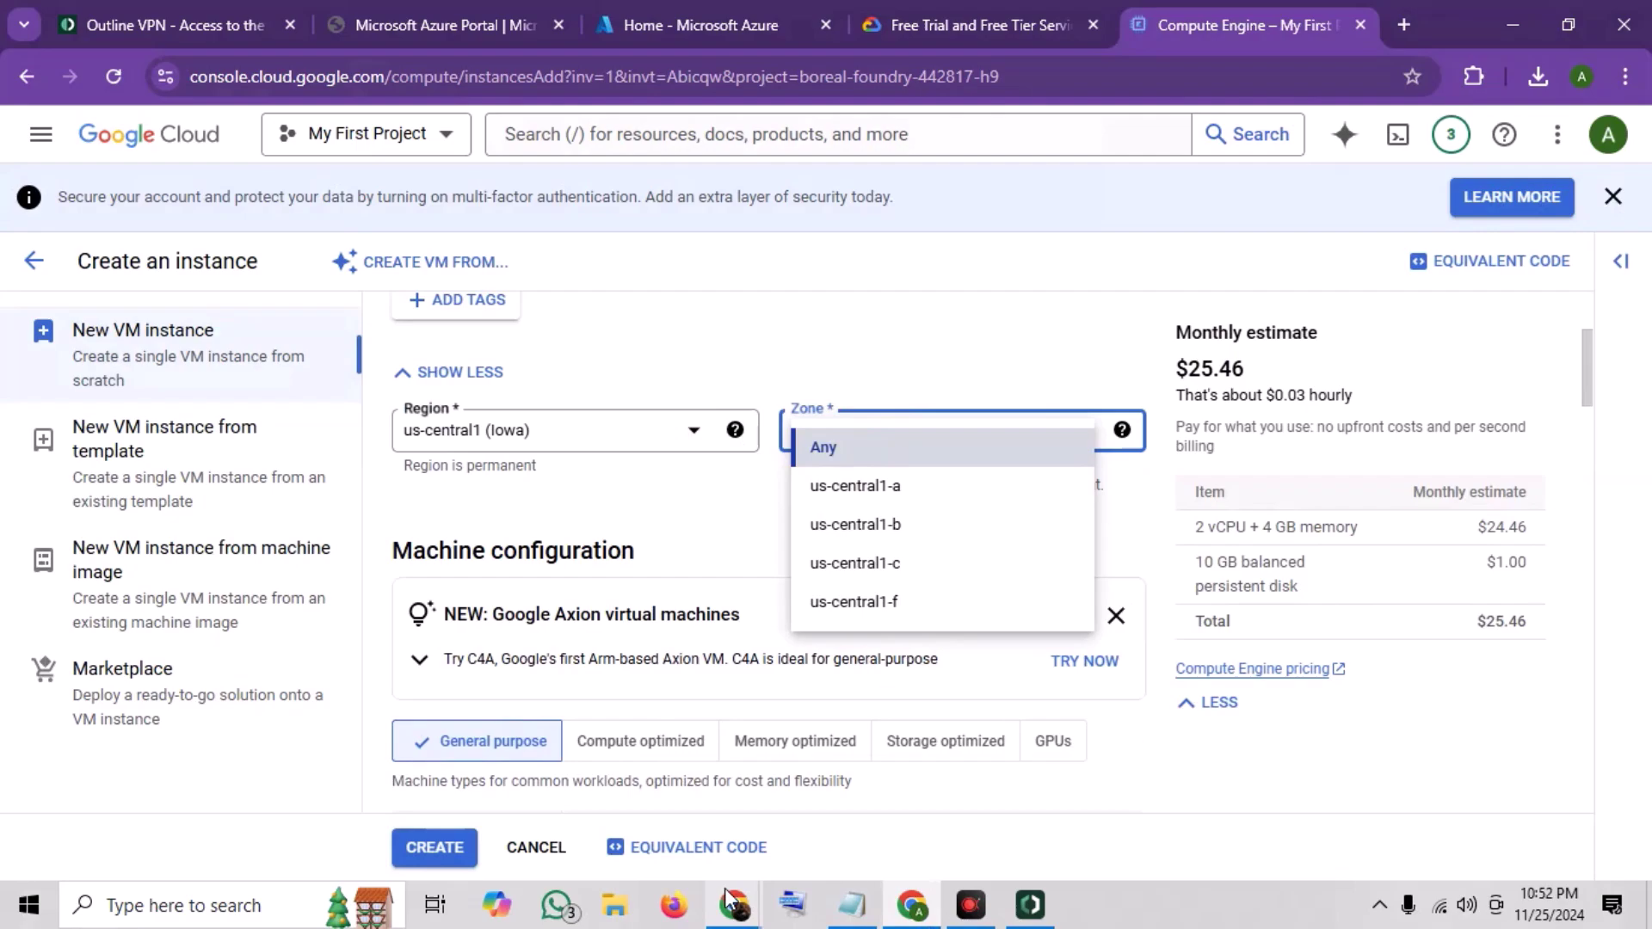
mouse_move(911, 905)
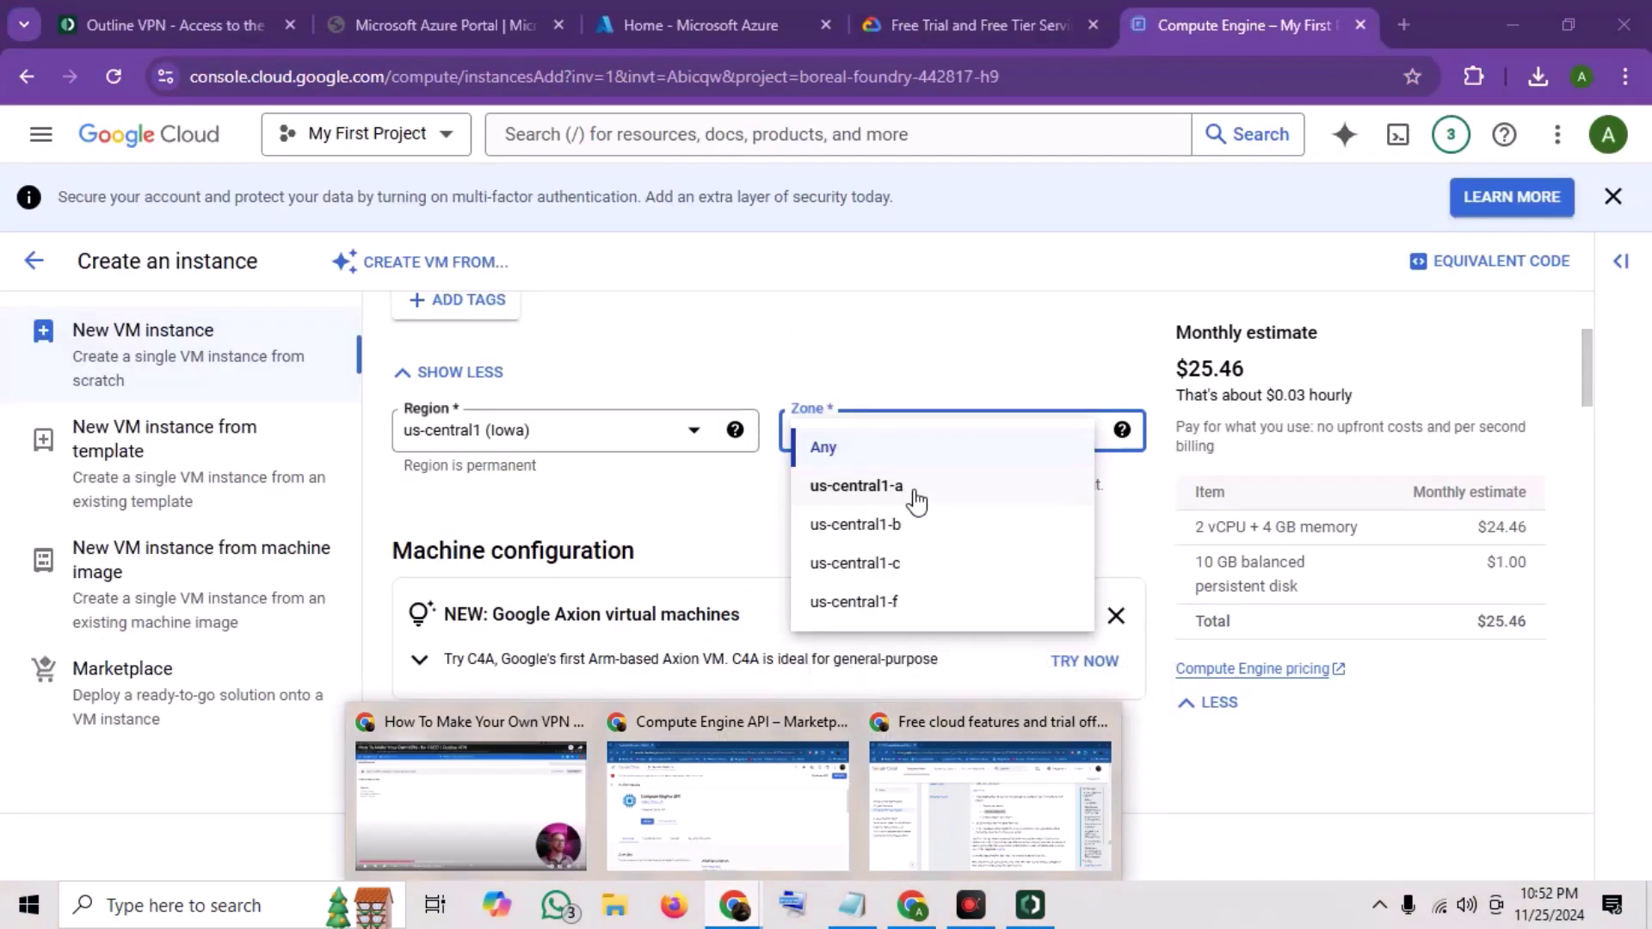
click(914, 488)
click(929, 433)
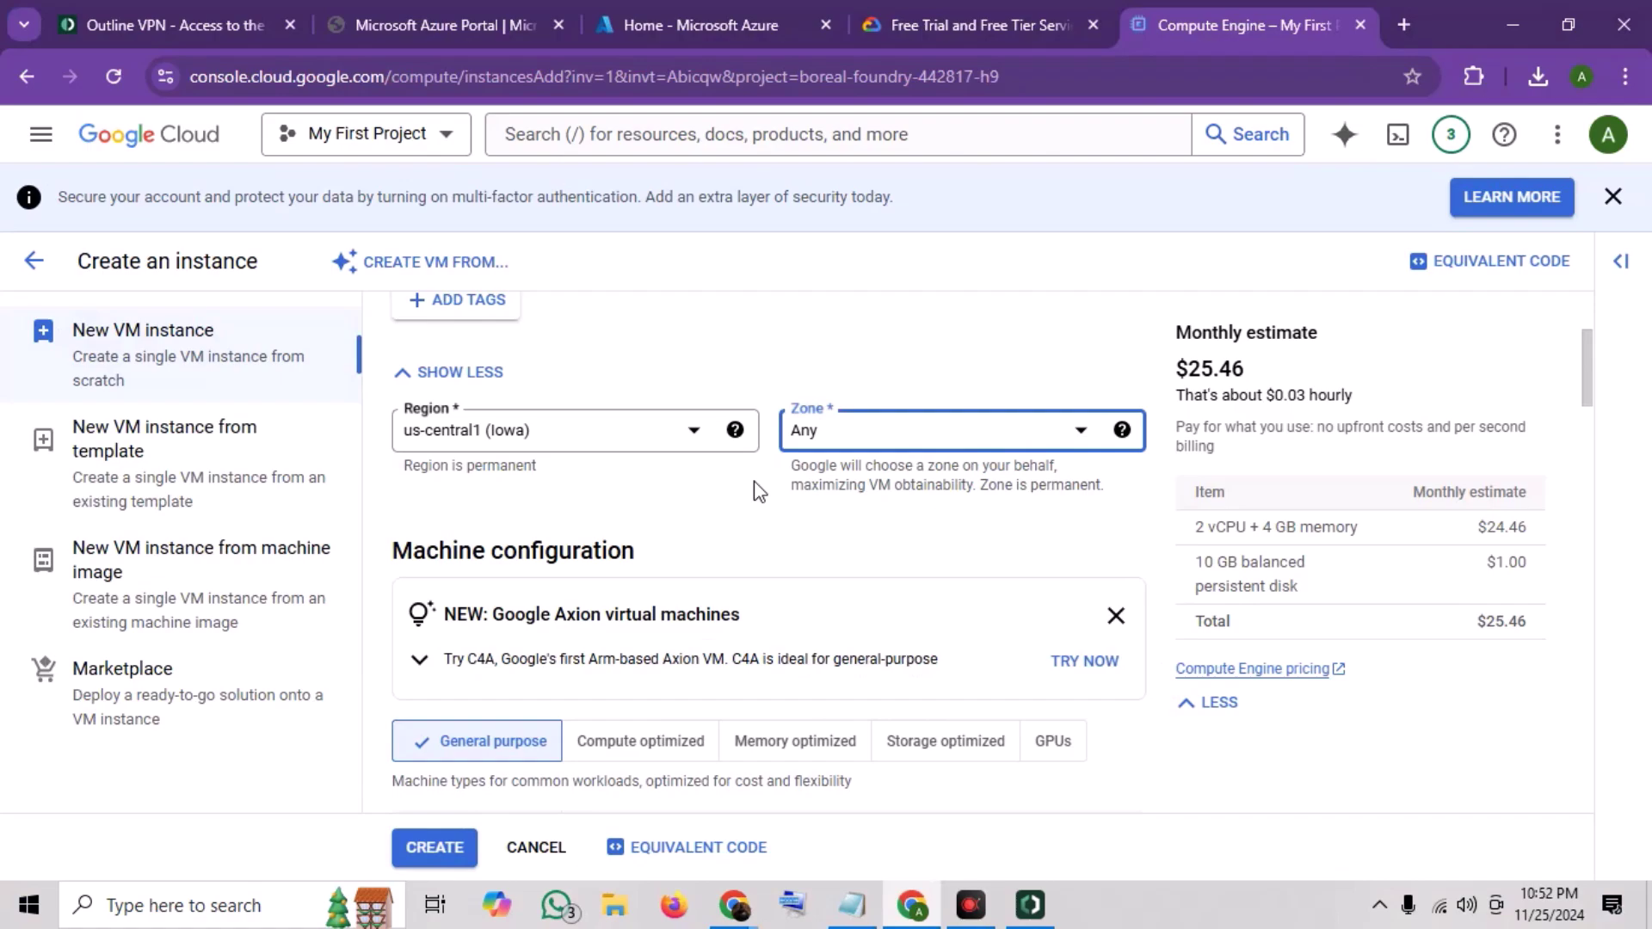
scroll(754, 481, down, 2)
scroll(757, 471, down, 1)
scroll(779, 500, down, 1)
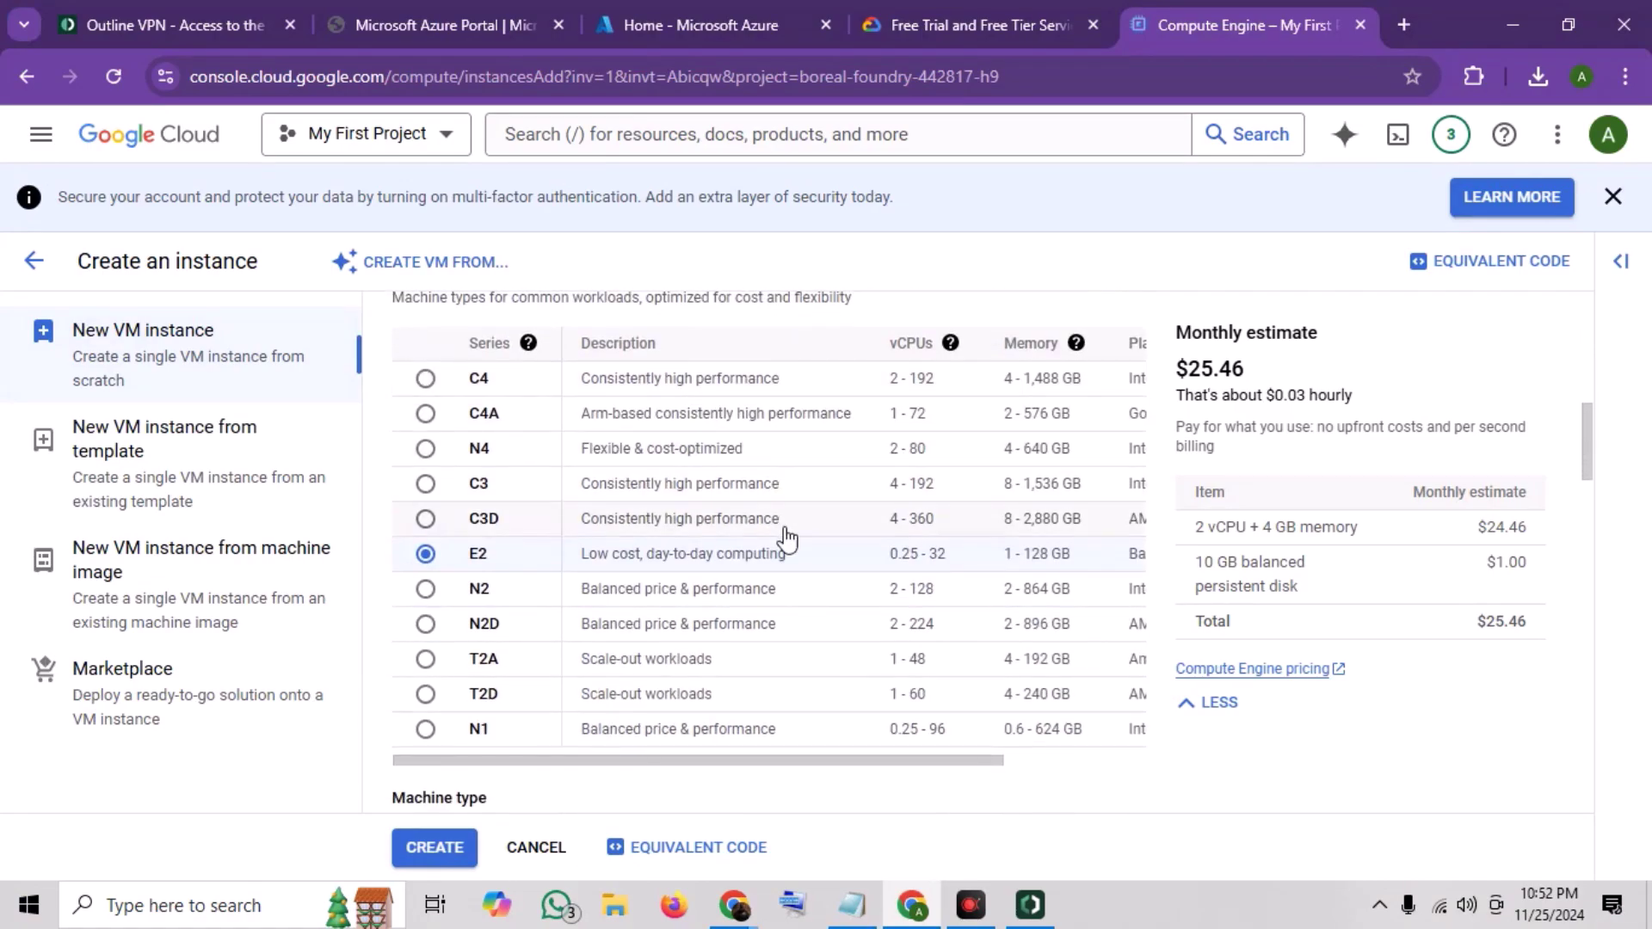
scroll(723, 738, up, 1)
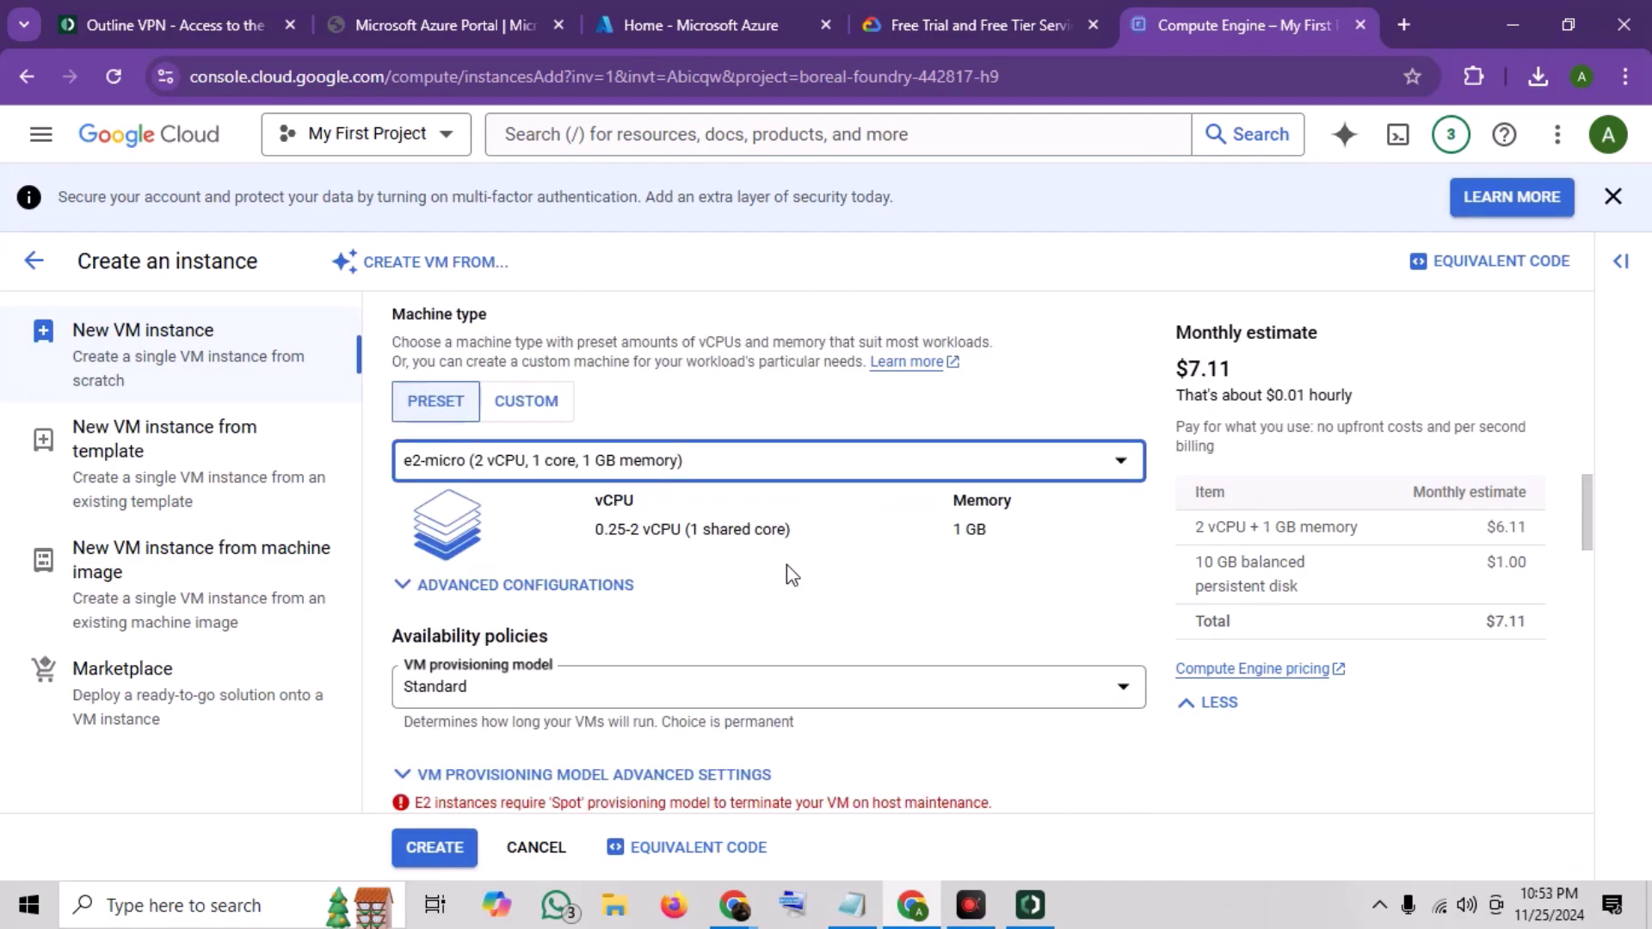
scroll(787, 564, down, 1)
scroll(878, 535, down, 5)
scroll(876, 533, down, 1)
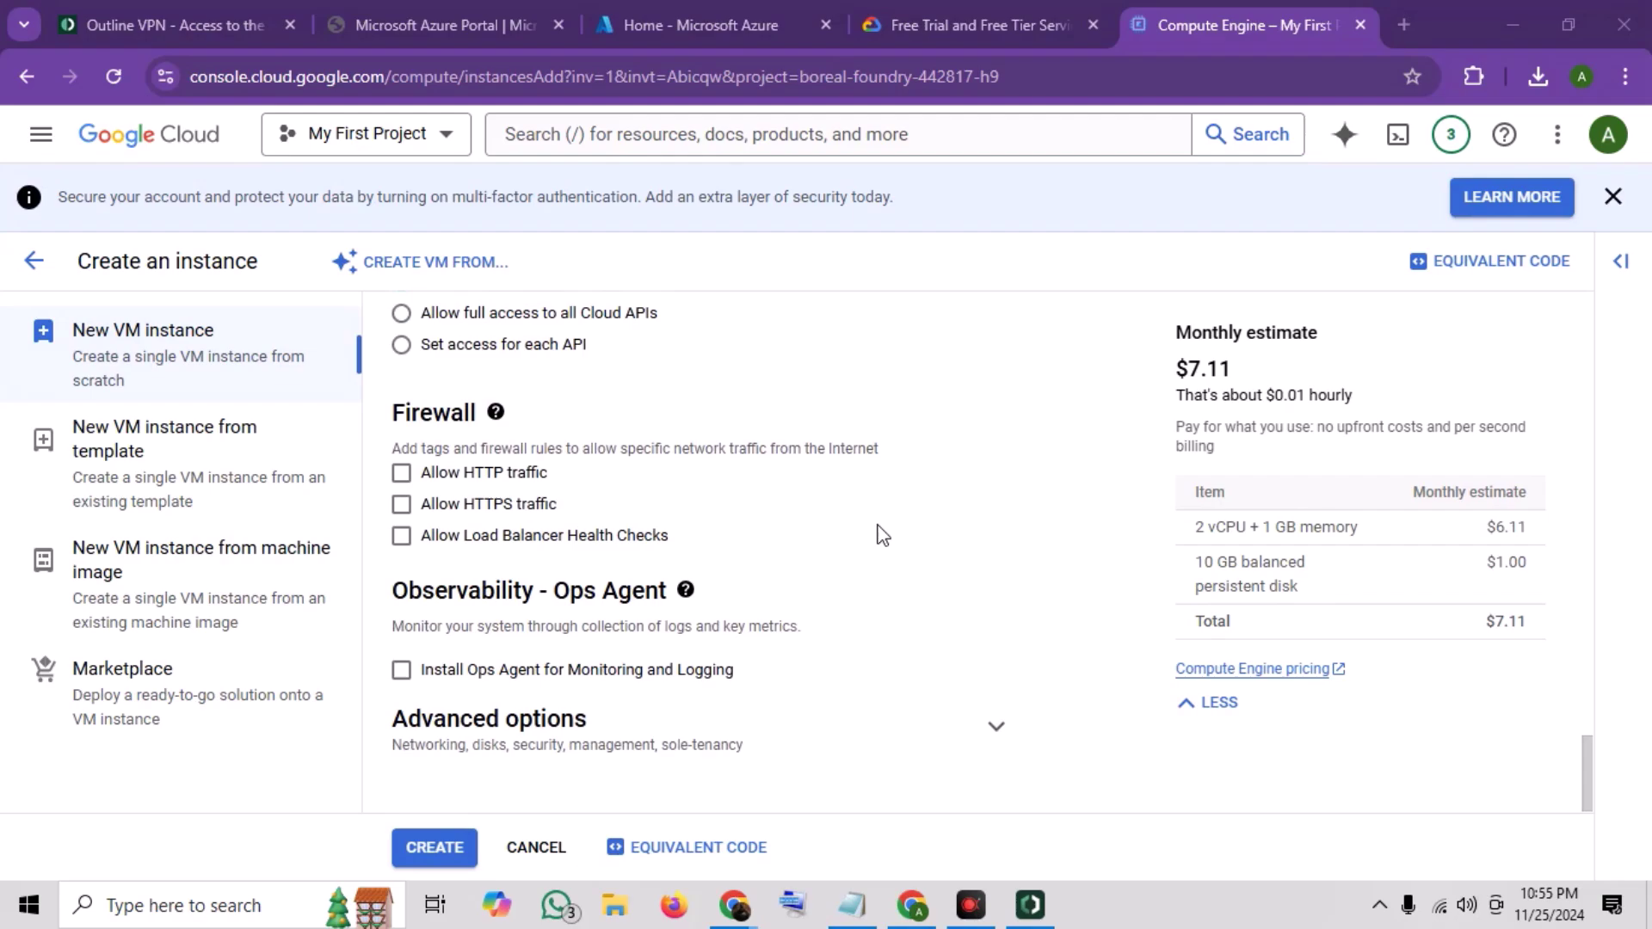
Step: Set the network service tier to Standard under advanced networking and create the instance
click(971, 739)
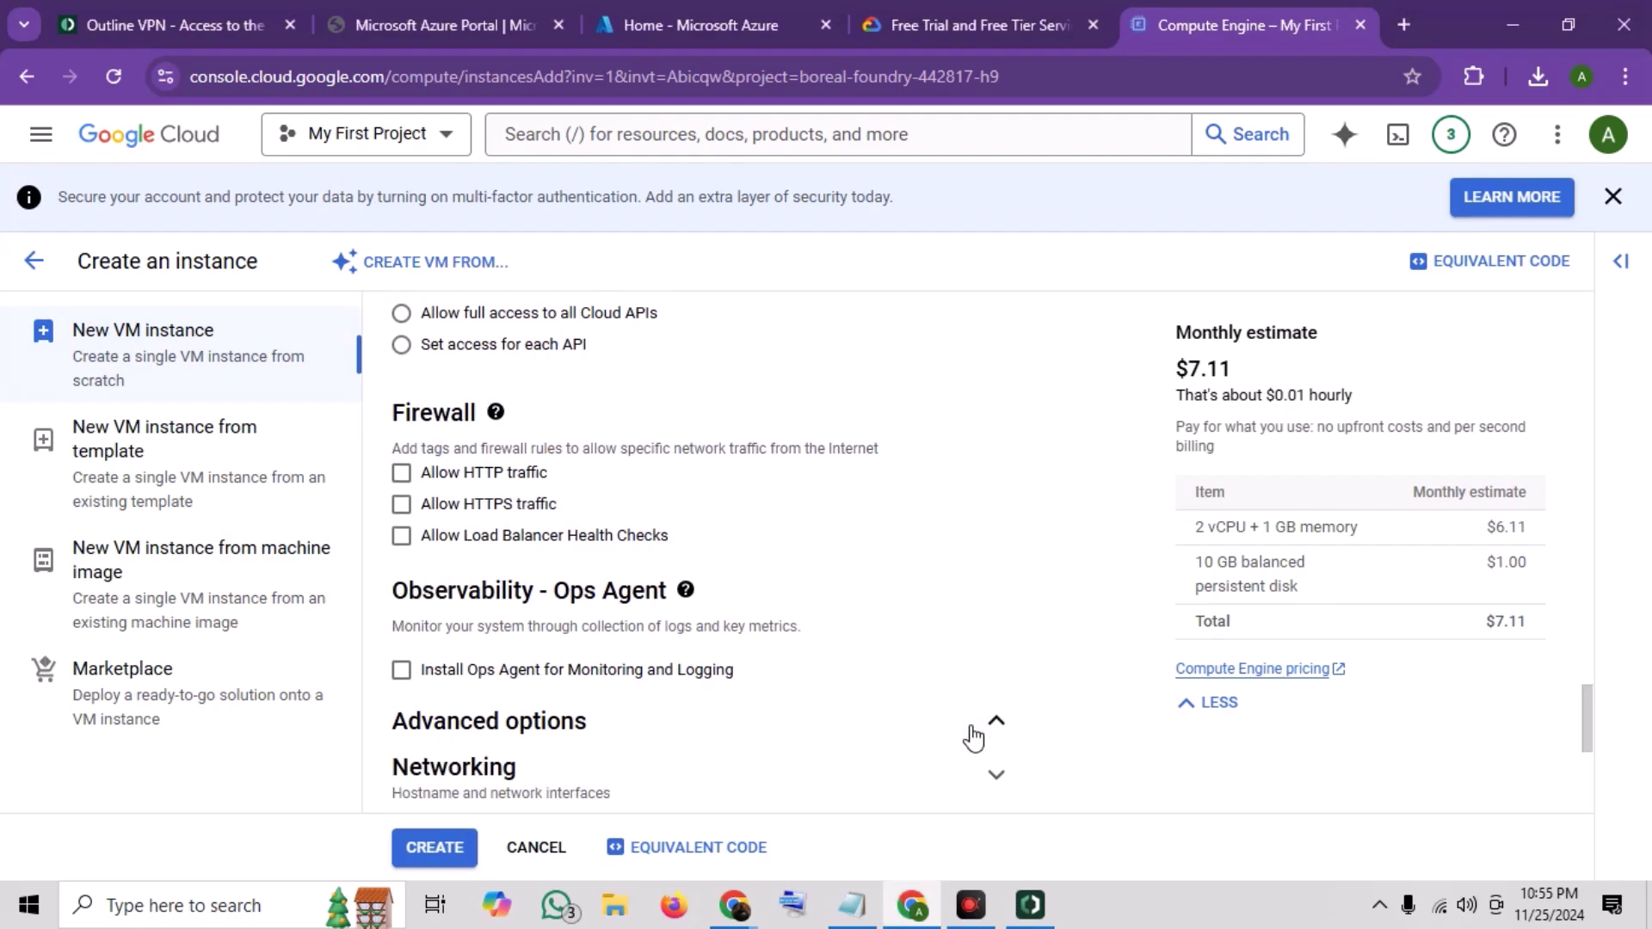
scroll(923, 654, down, 3)
click(992, 413)
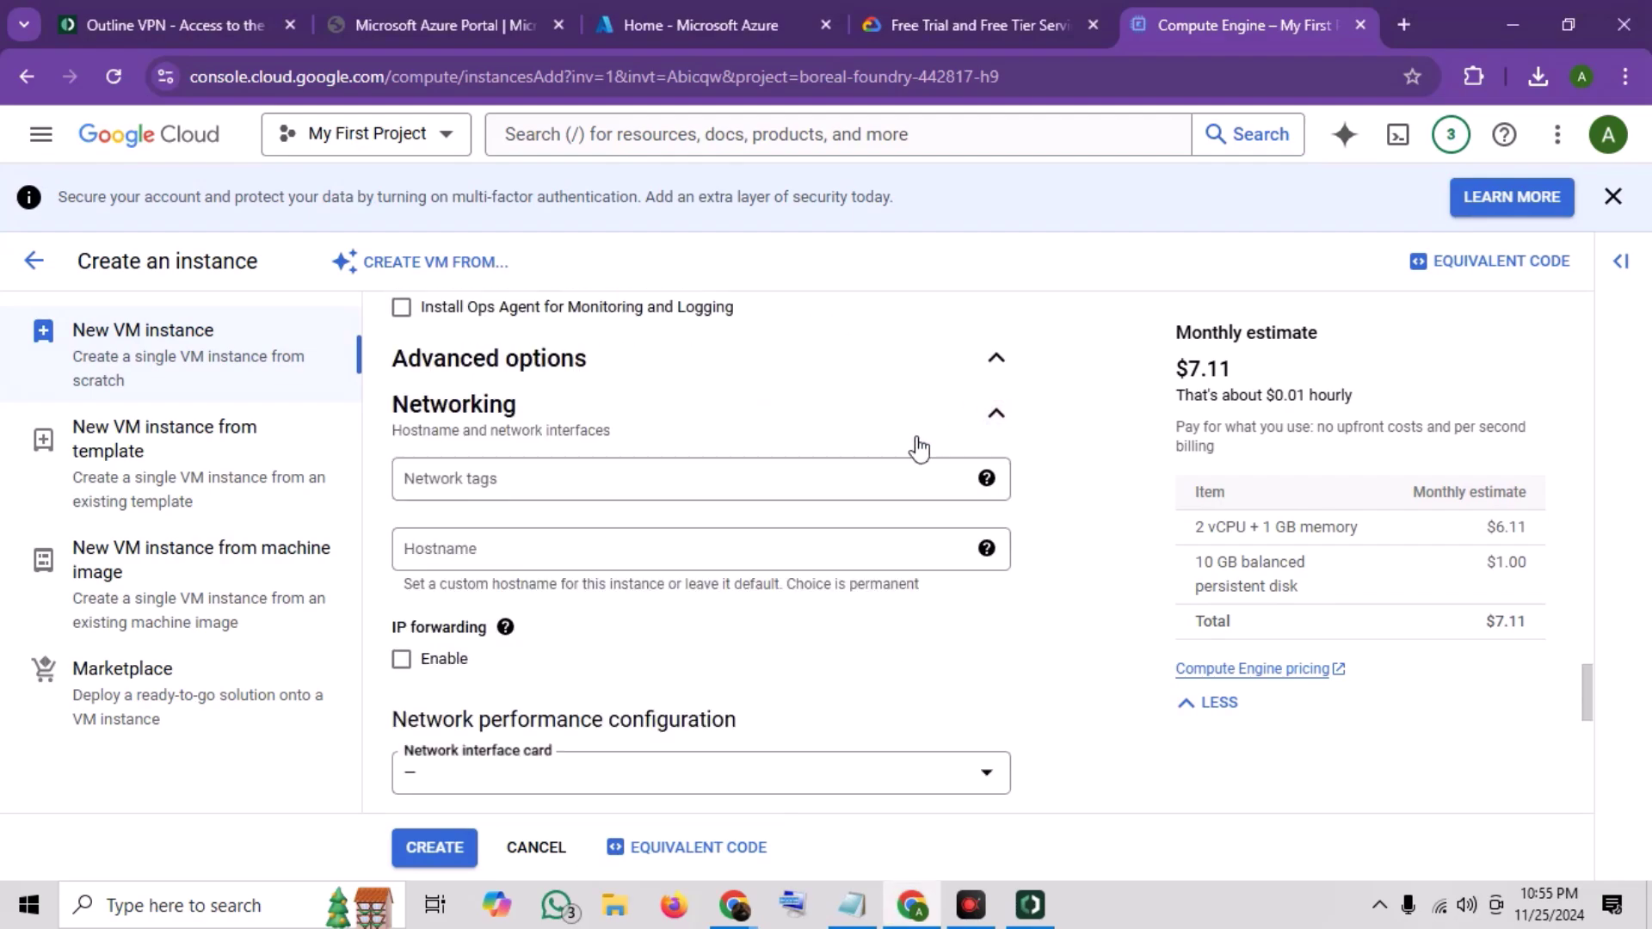
scroll(911, 449, down, 2)
scroll(730, 485, down, 3)
scroll(690, 617, down, 2)
scroll(690, 618, down, 1)
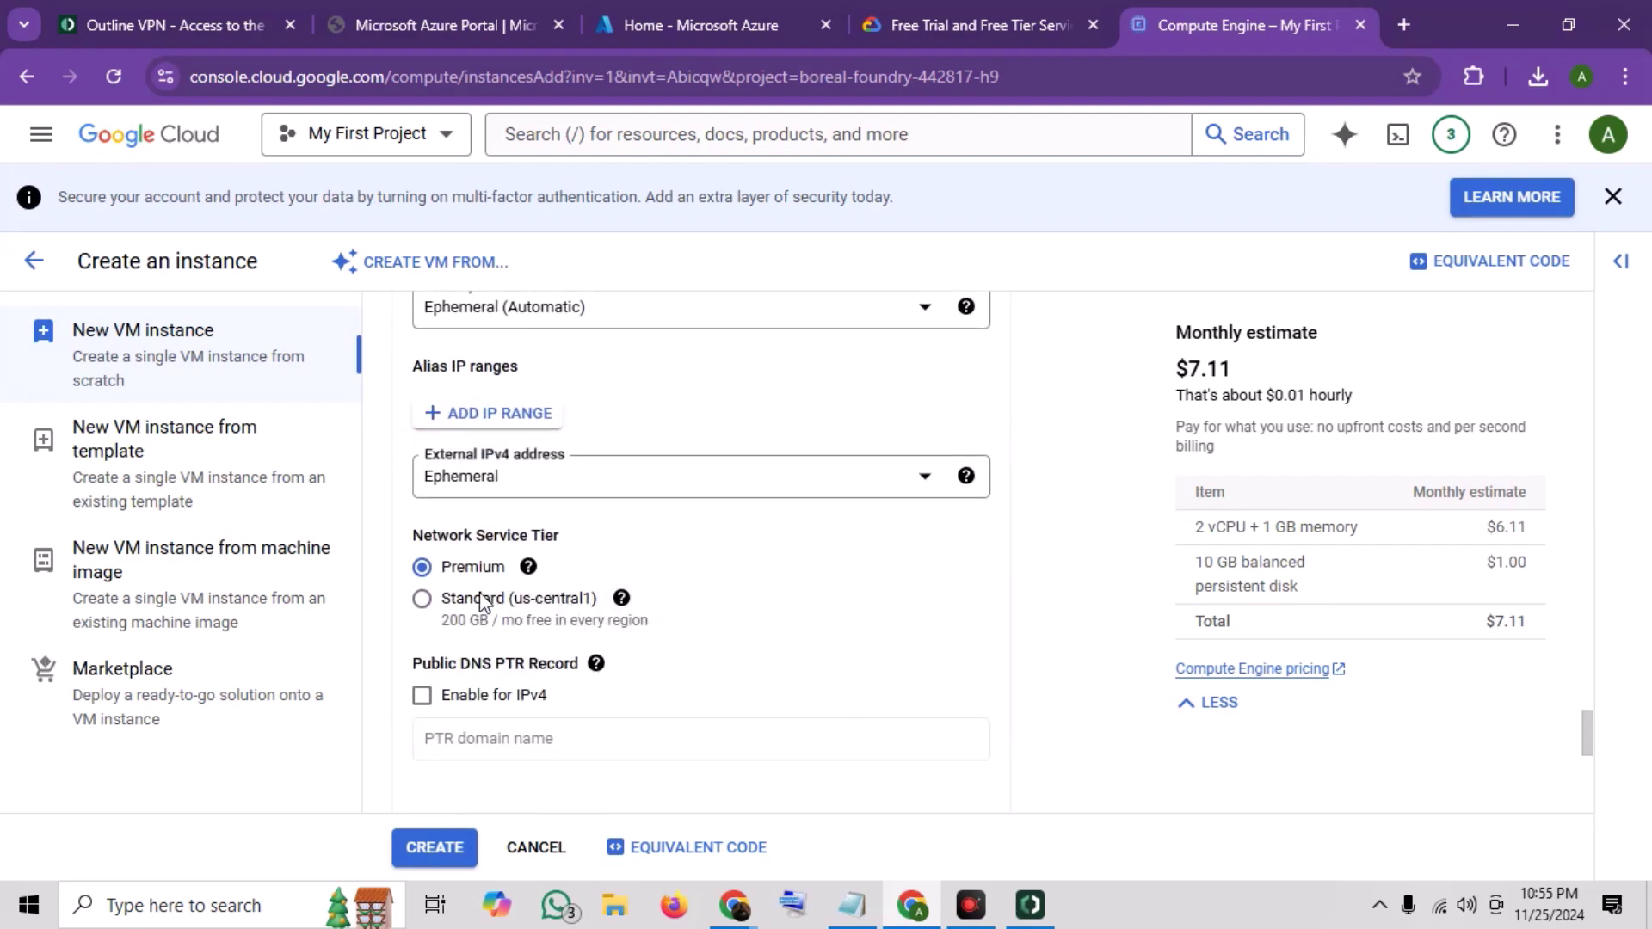
click(425, 601)
scroll(528, 582, down, 2)
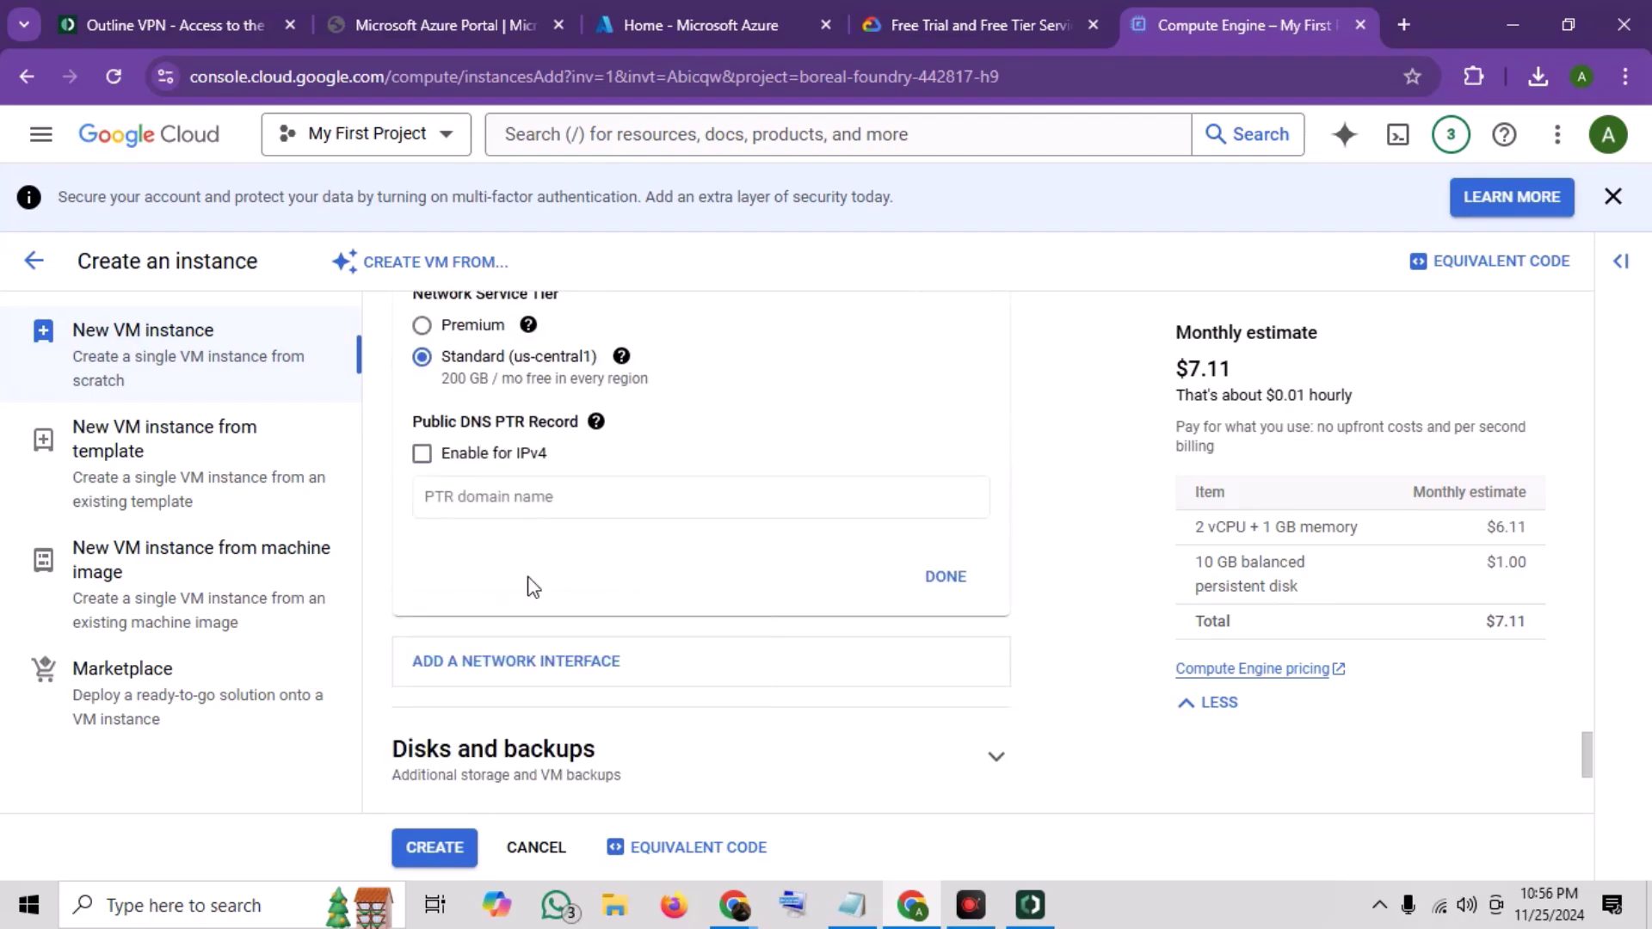
scroll(720, 536, up, 10)
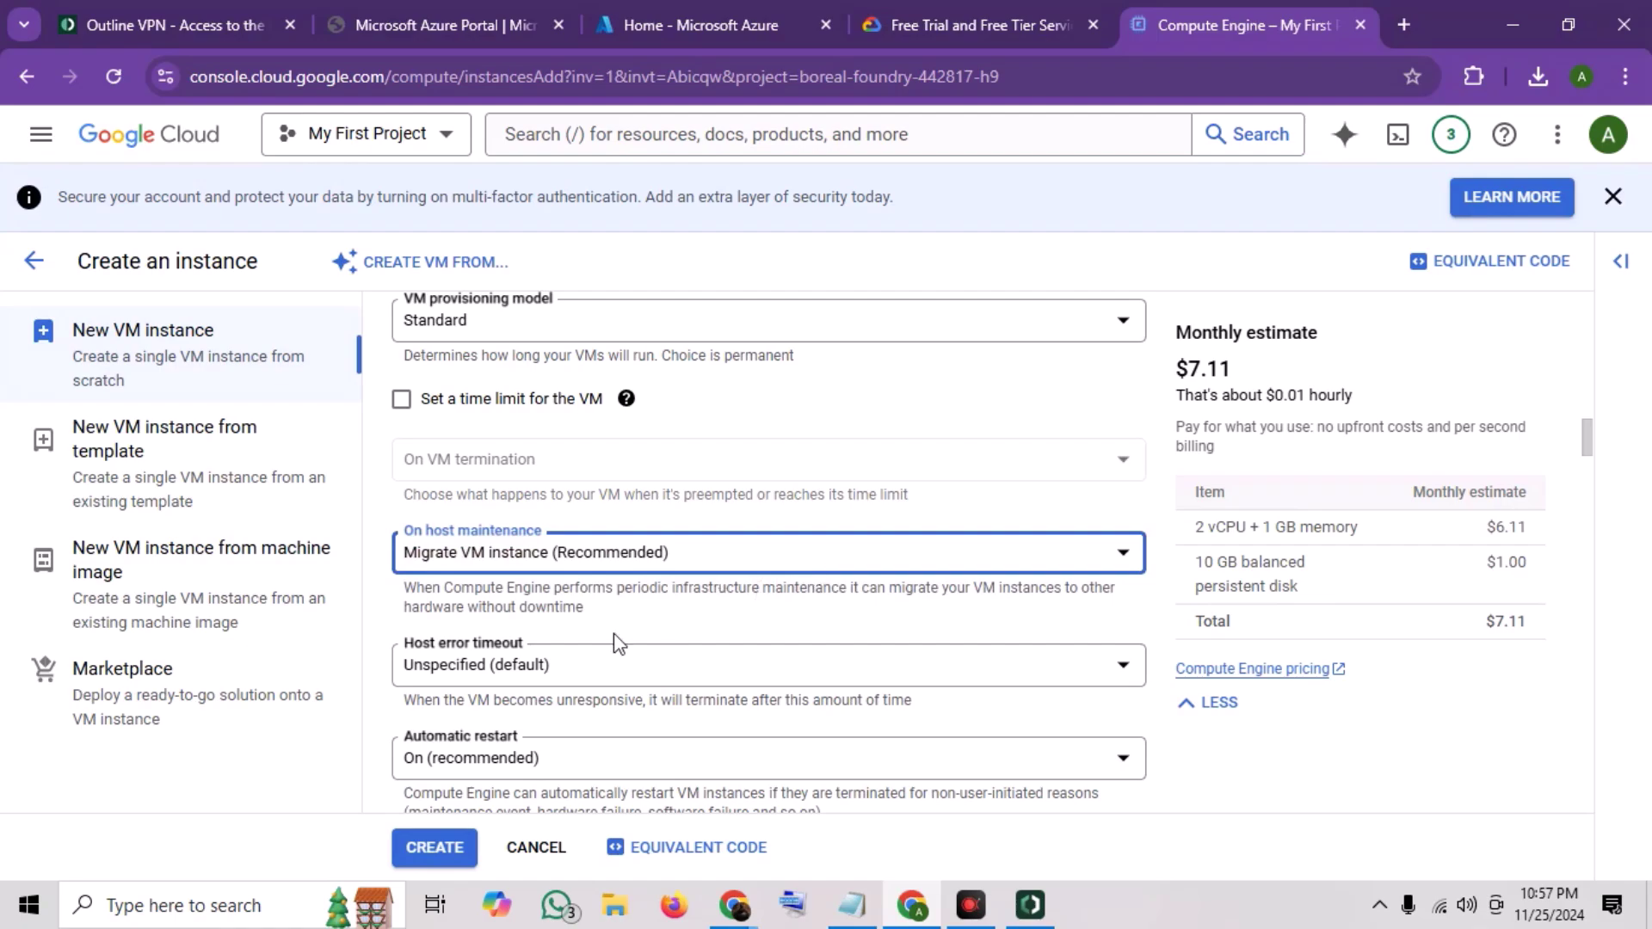
click(437, 851)
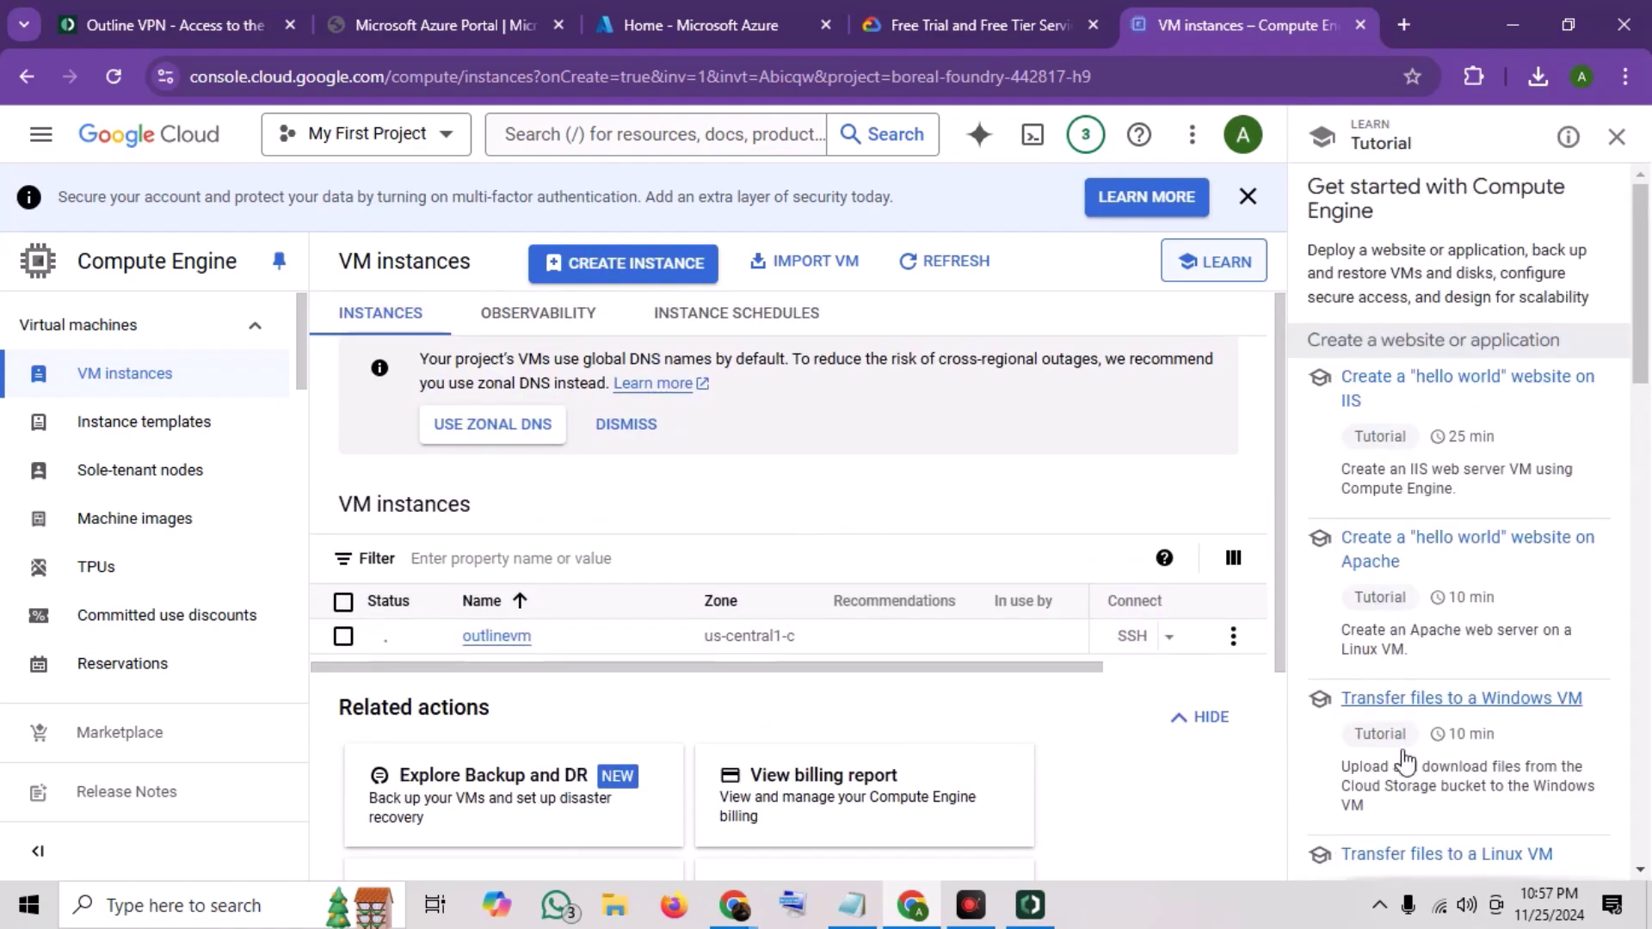
drag(882, 694, 1019, 698)
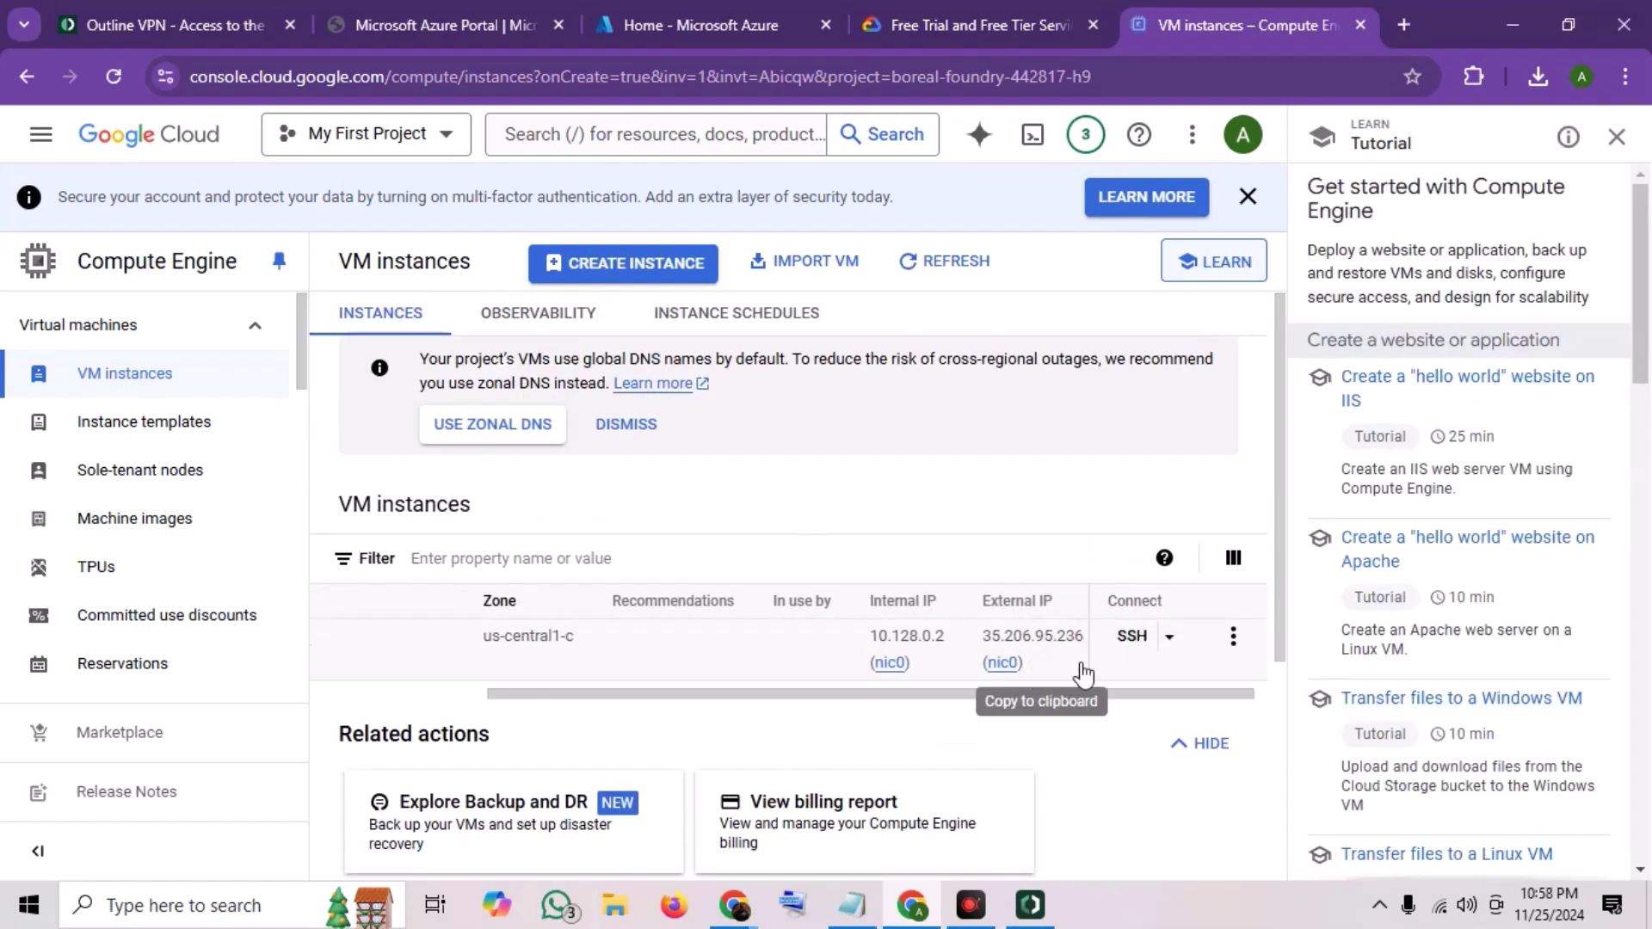
Step: Start an SSH-in-browser session to outlinevm from the instances table
click(1132, 636)
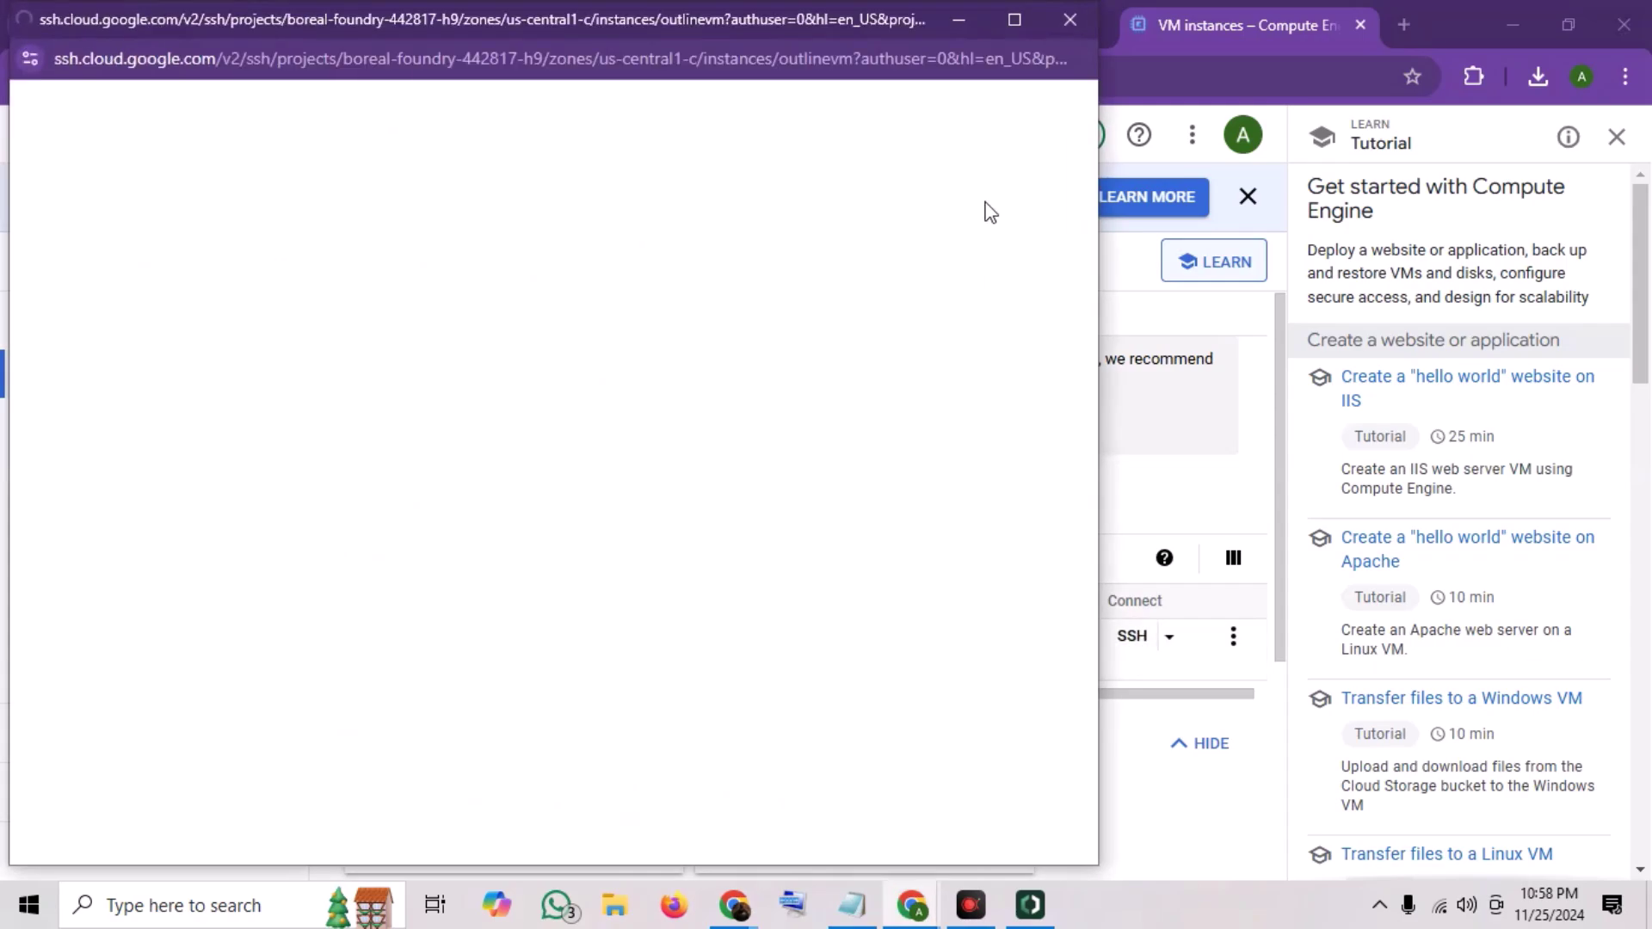
Step: Run 'sudo apt install wget' in the maximized SSH window; wget is already the newest version
click(1014, 22)
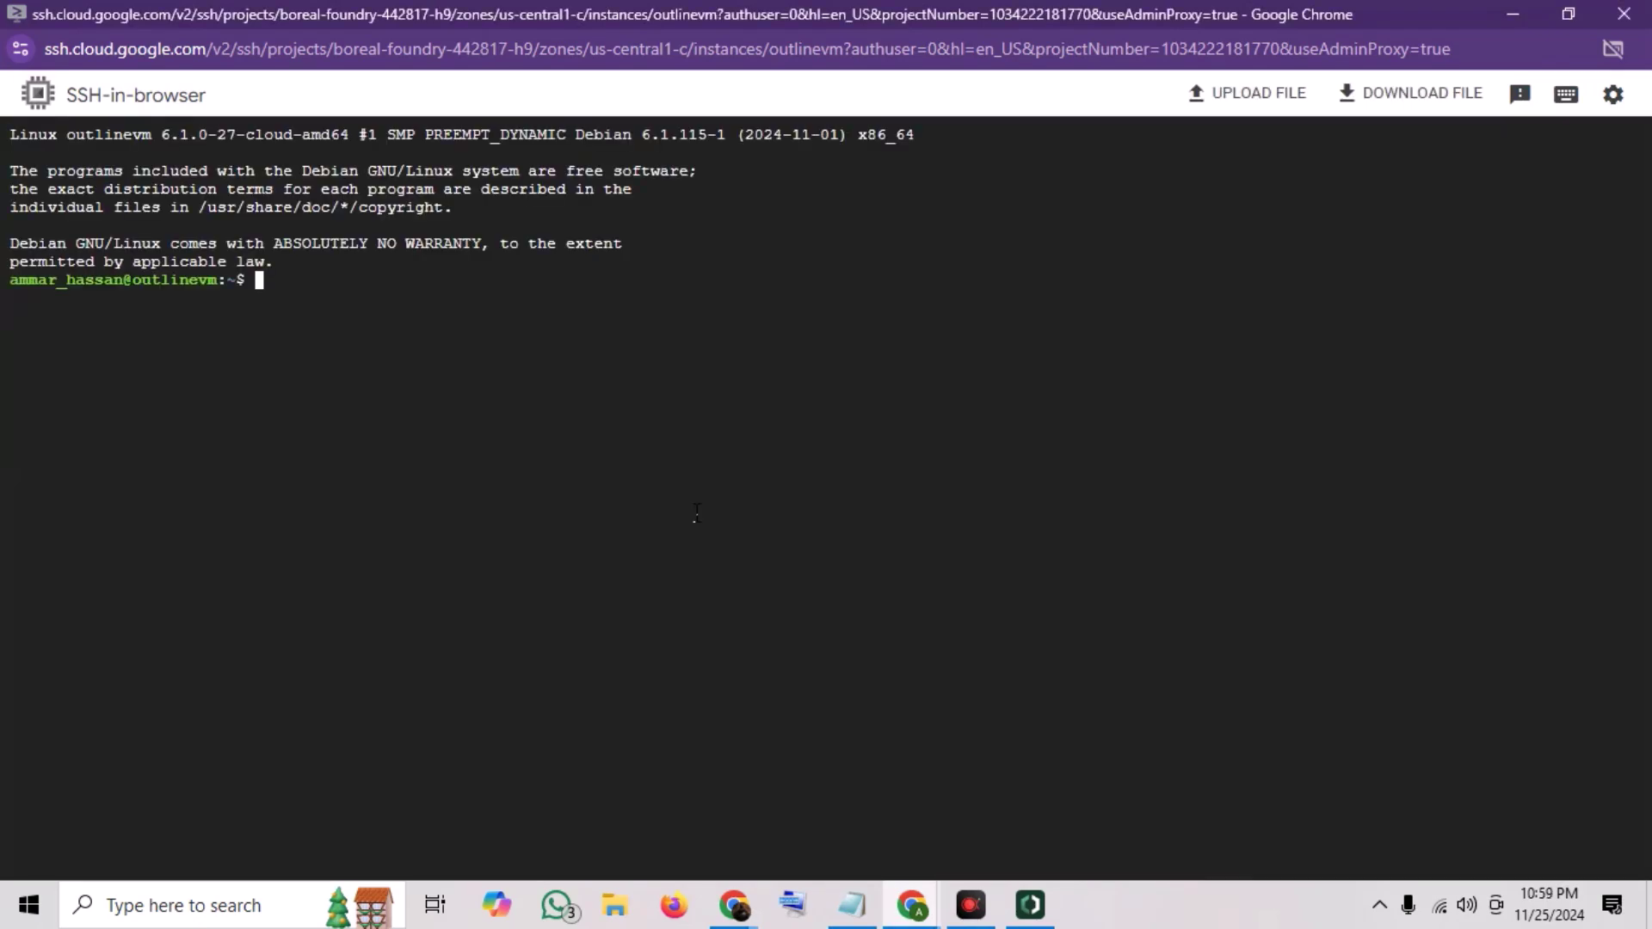
text(sudo)
text( apt instal)
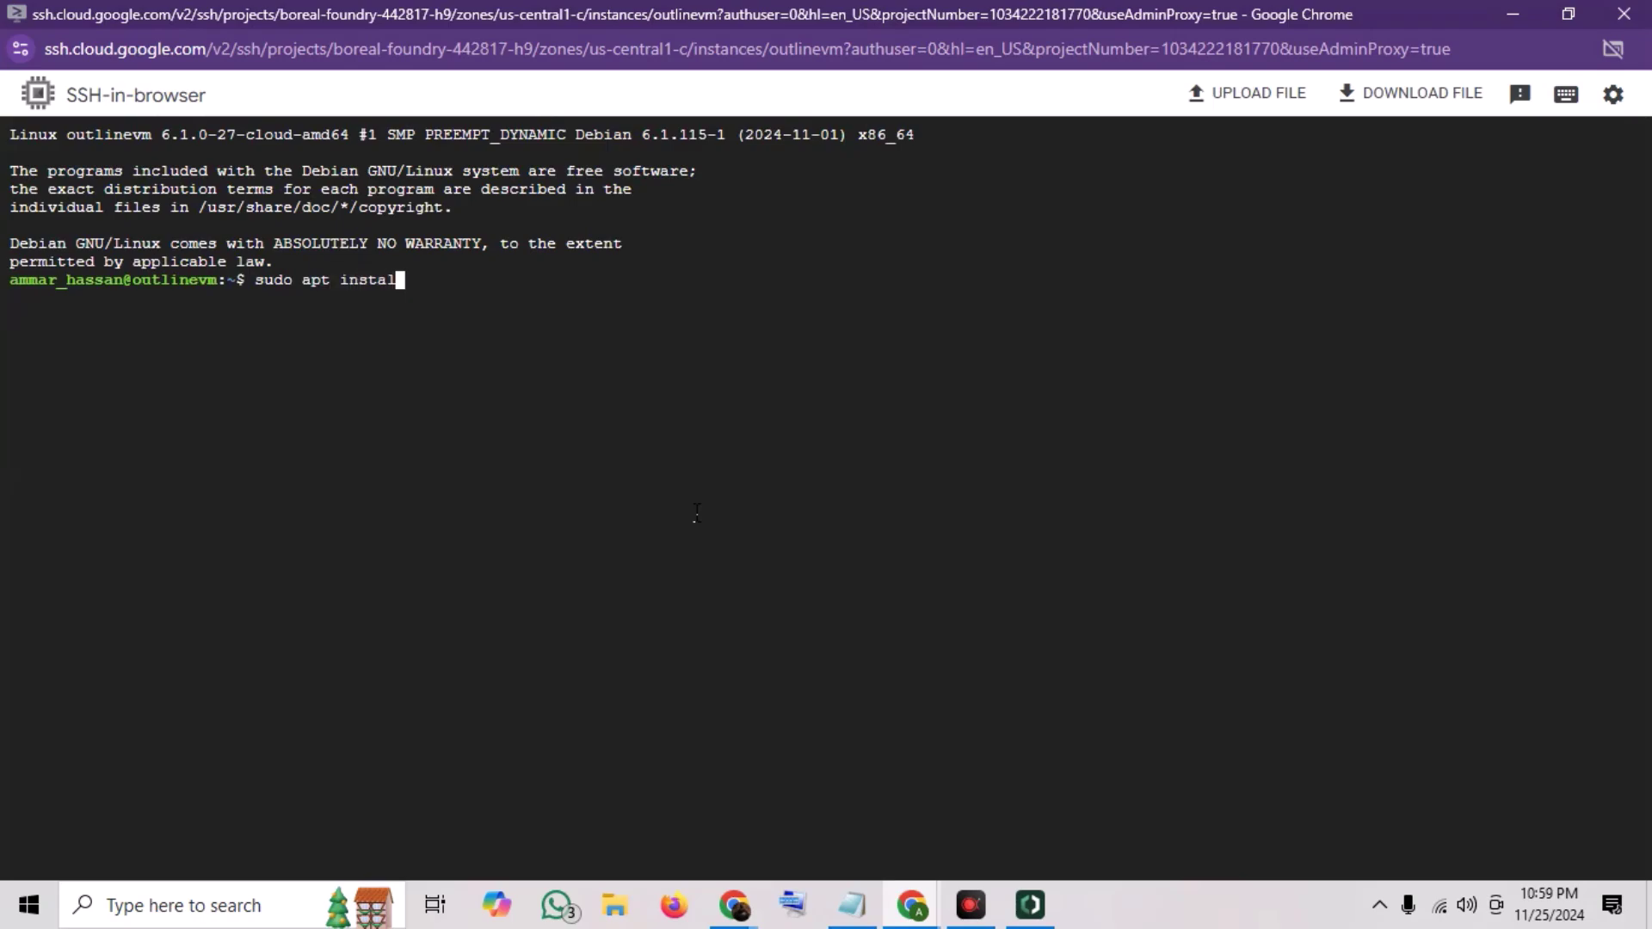
key(BackSpace)
key(BackSpace)
key(BackSpace)
text(tall )
text(wget)
key(Return)
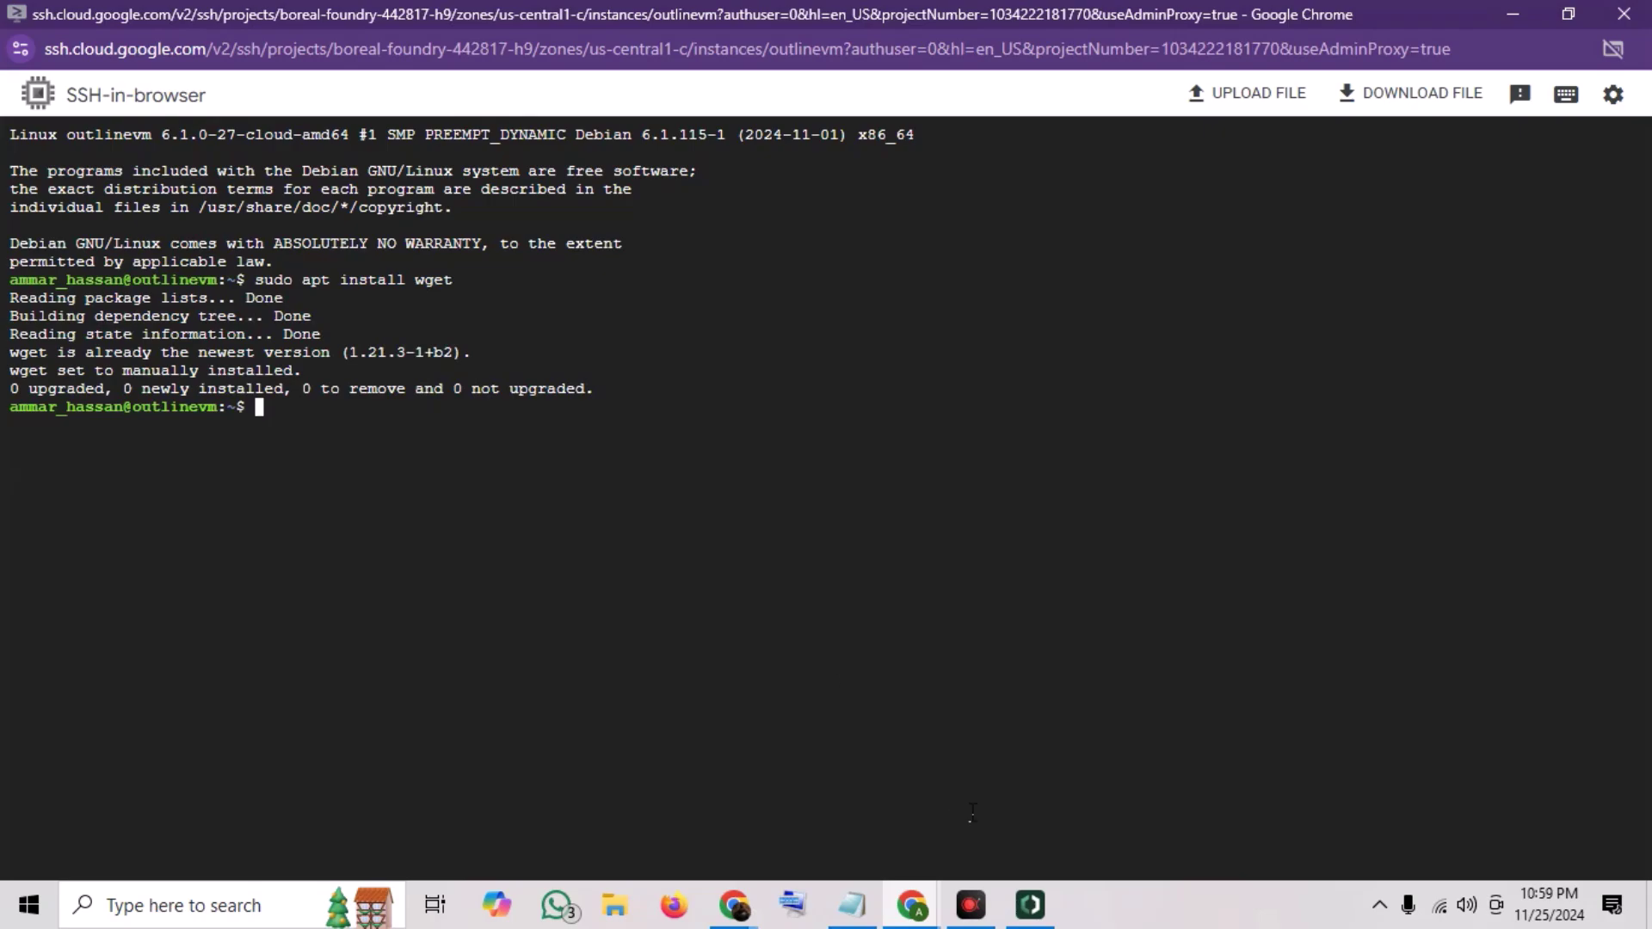
click(1029, 904)
Step: Paste and run the install_server.sh command in the terminal, answering y to install Docker
drag(768, 354, 538, 295)
key(ctrl+c)
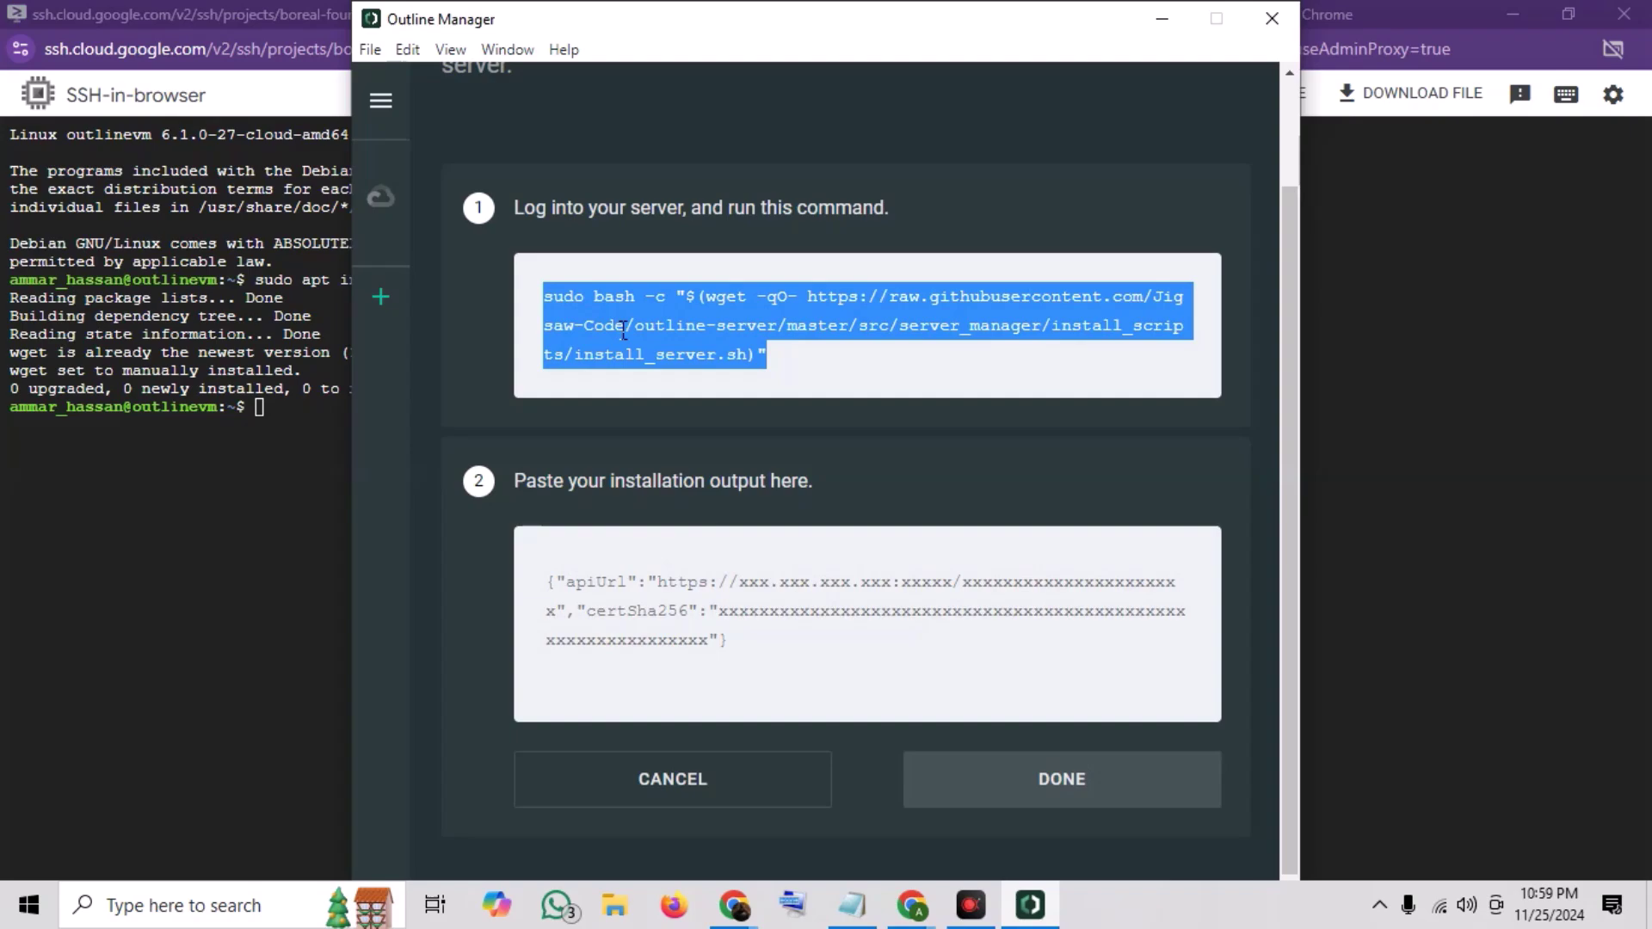
click(298, 451)
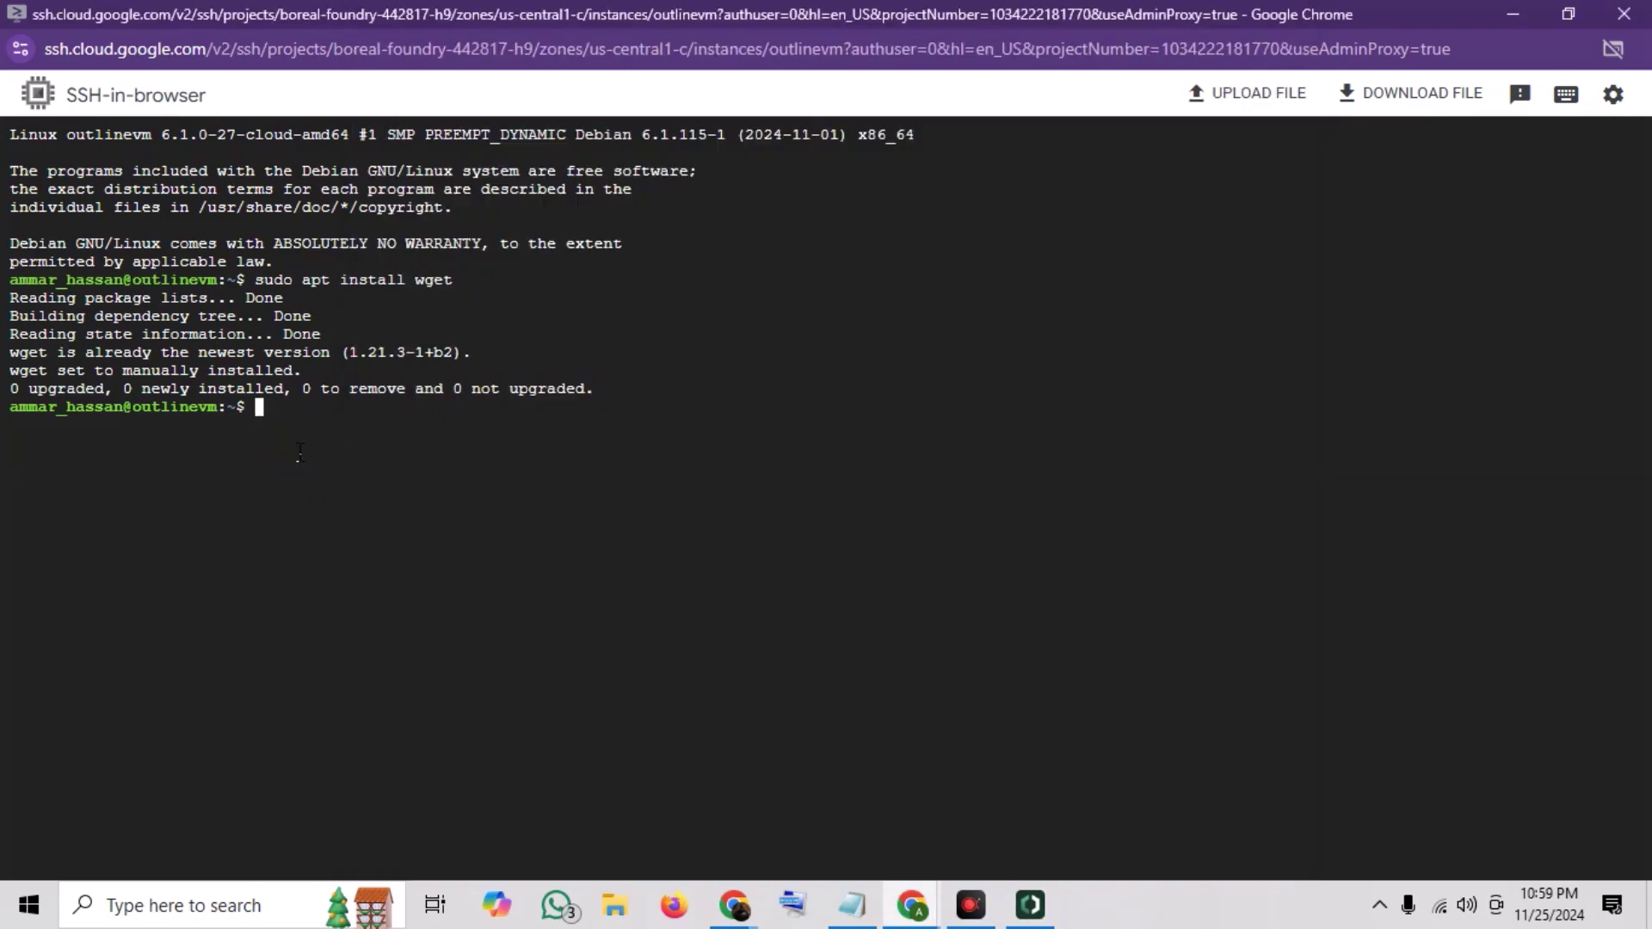
key(ctrl+v)
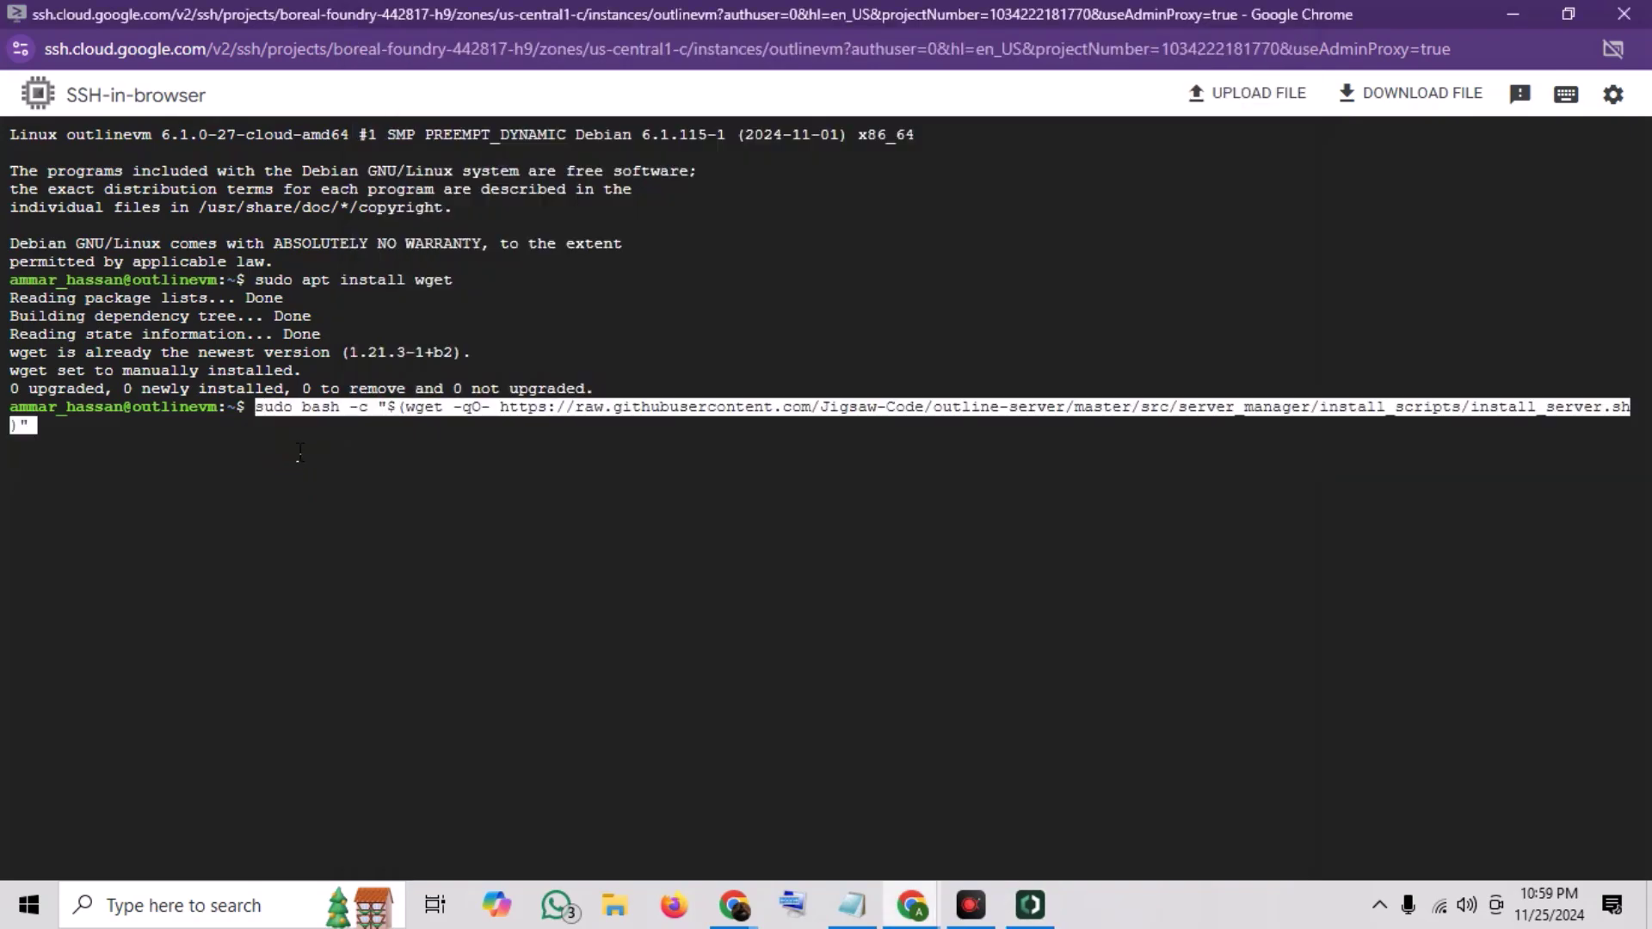
key(Return)
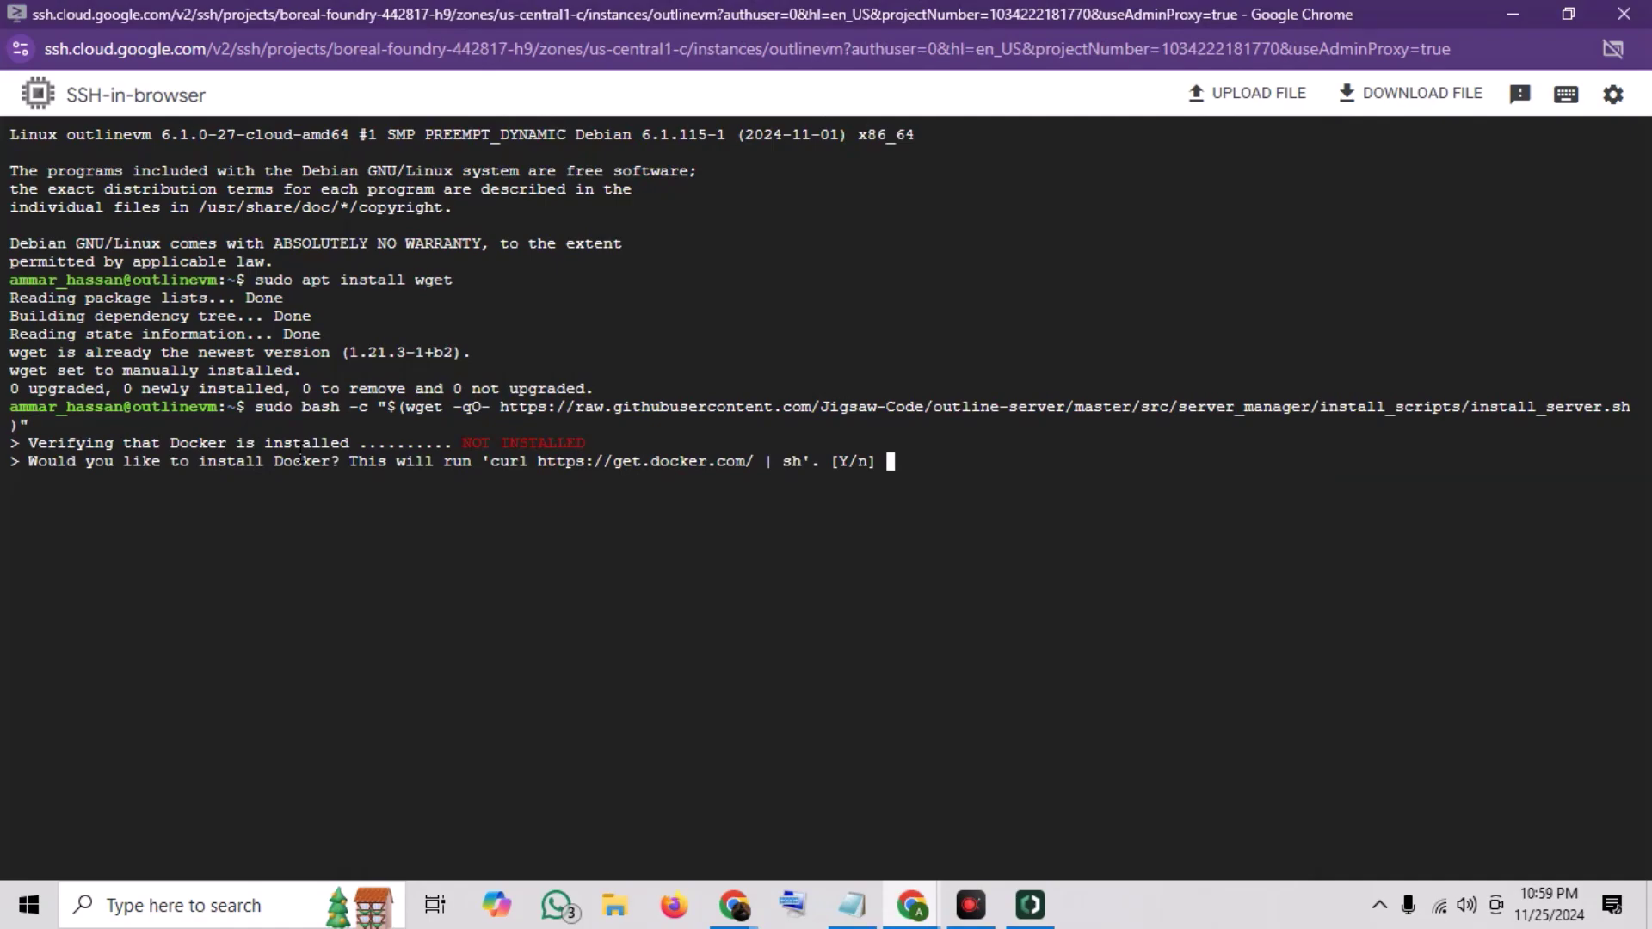
text(y)
key(Return)
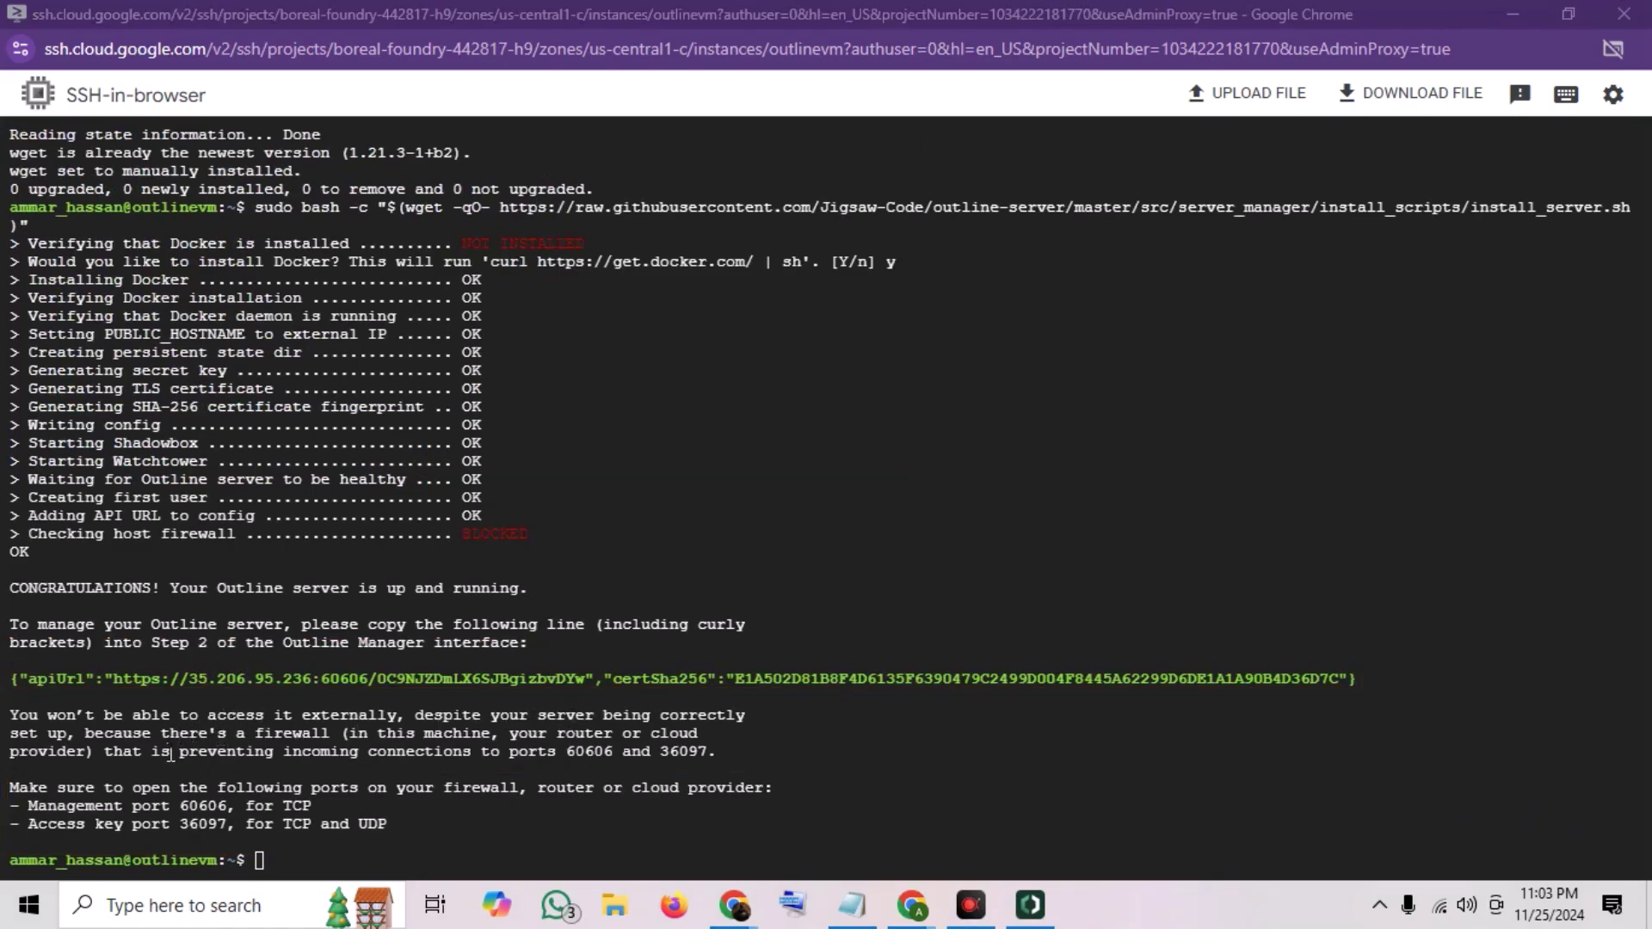
Step: Copy the apiUrl/certSha256 line from the terminal into Outline Manager's installation output field
click(17, 686)
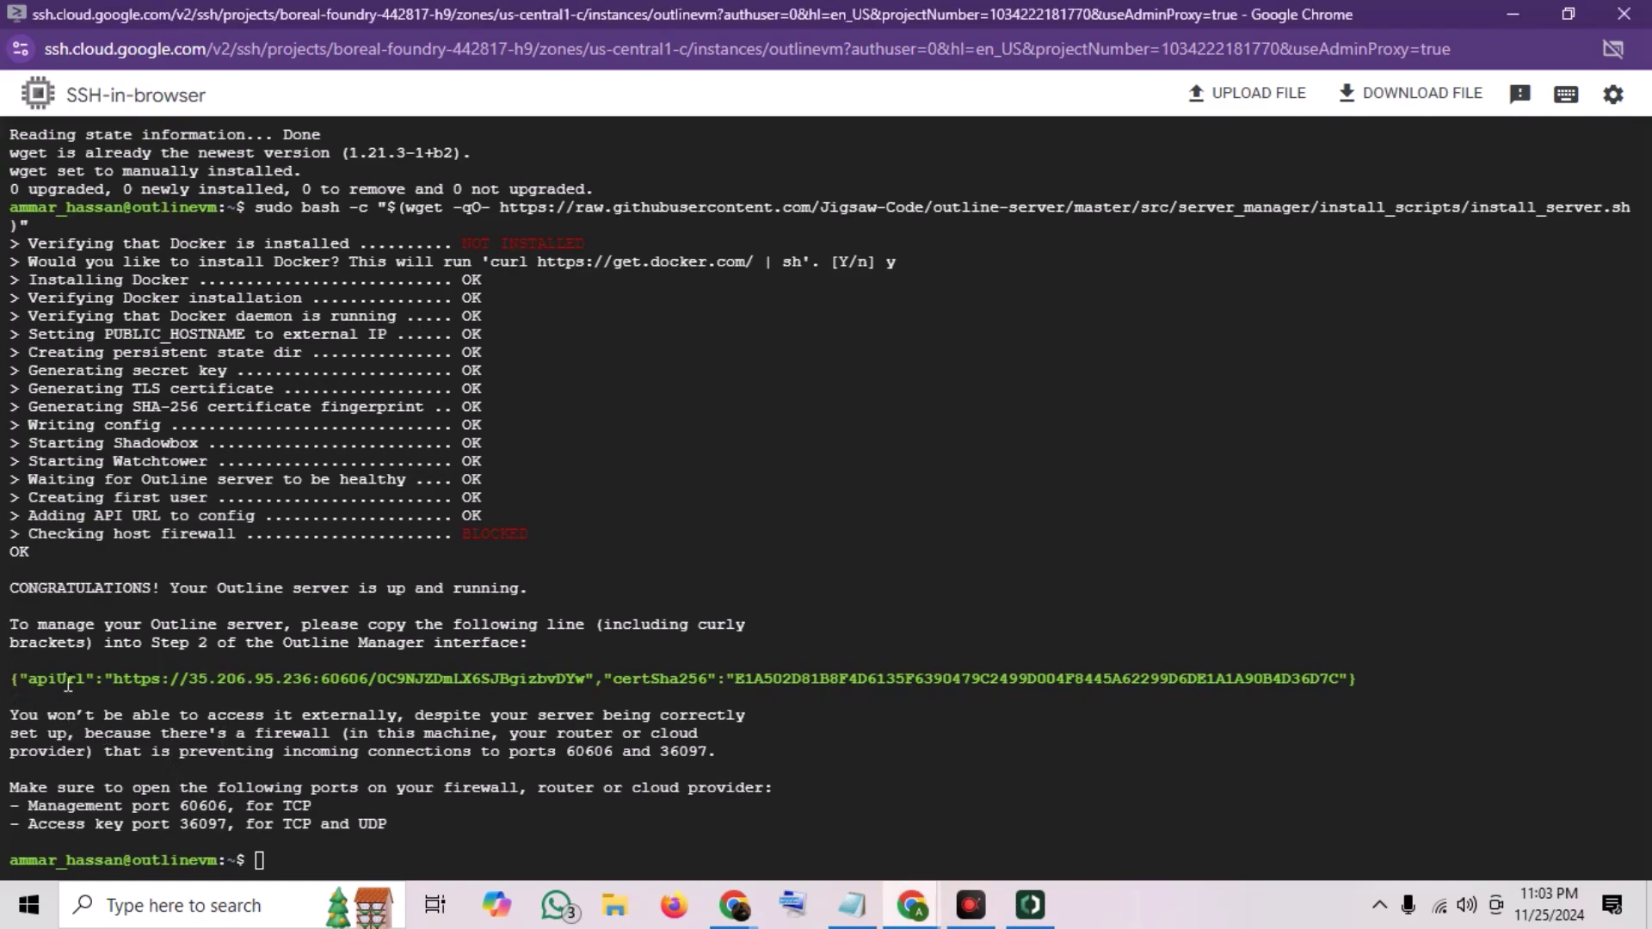
drag(13, 681, 1358, 680)
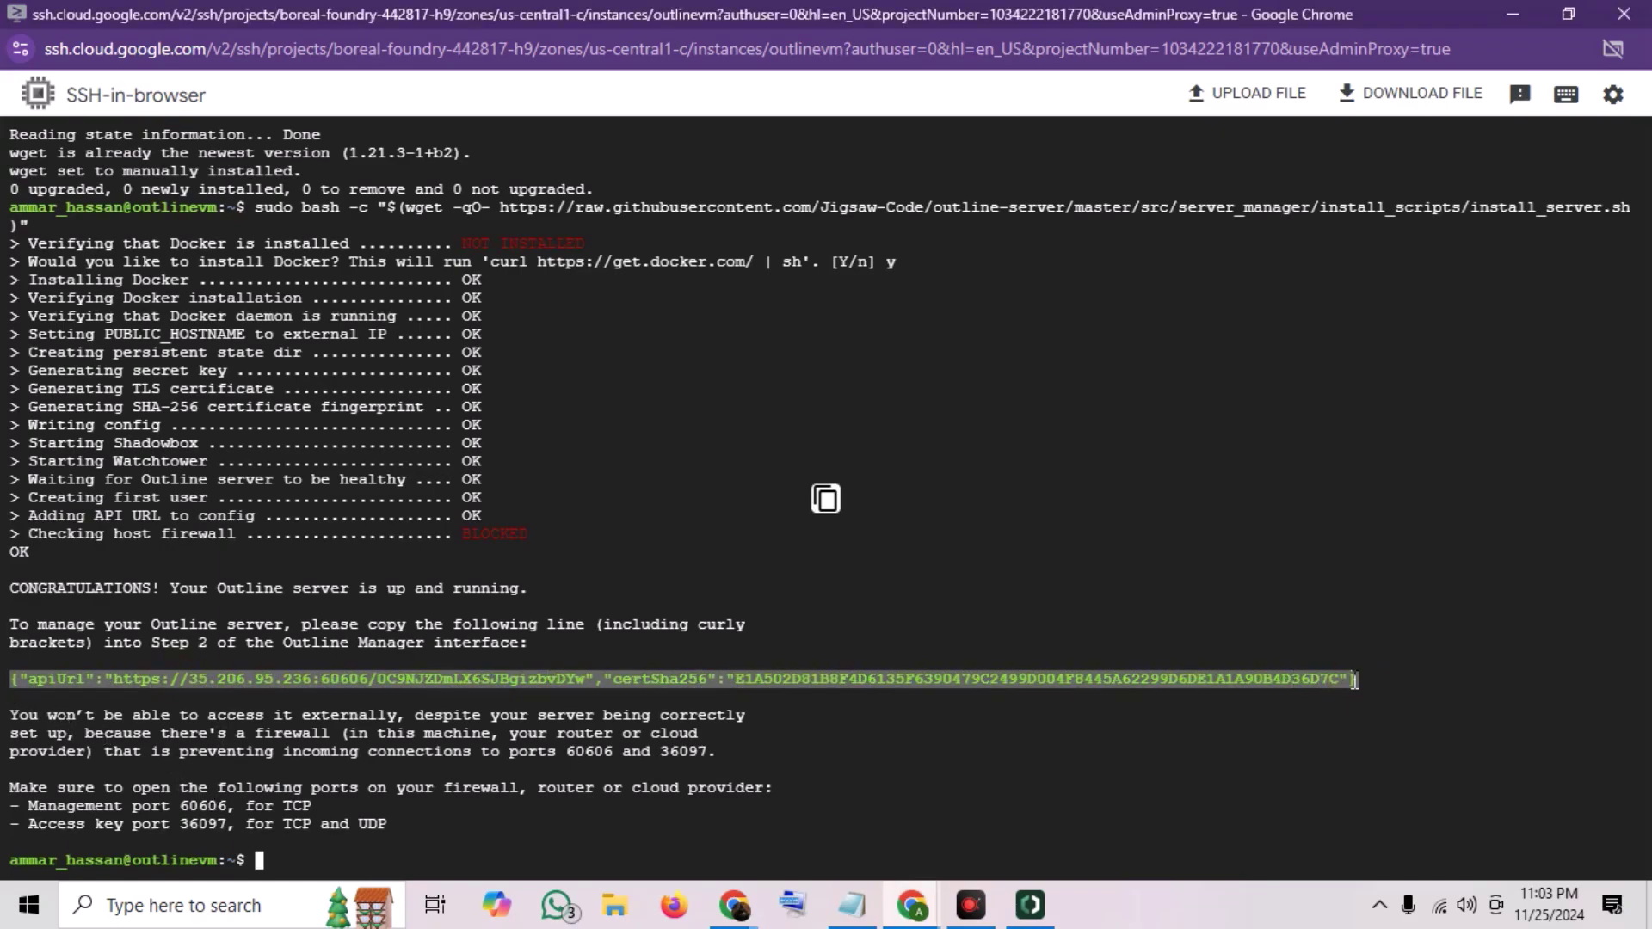
right_click(788, 497)
click(1085, 156)
click(1029, 905)
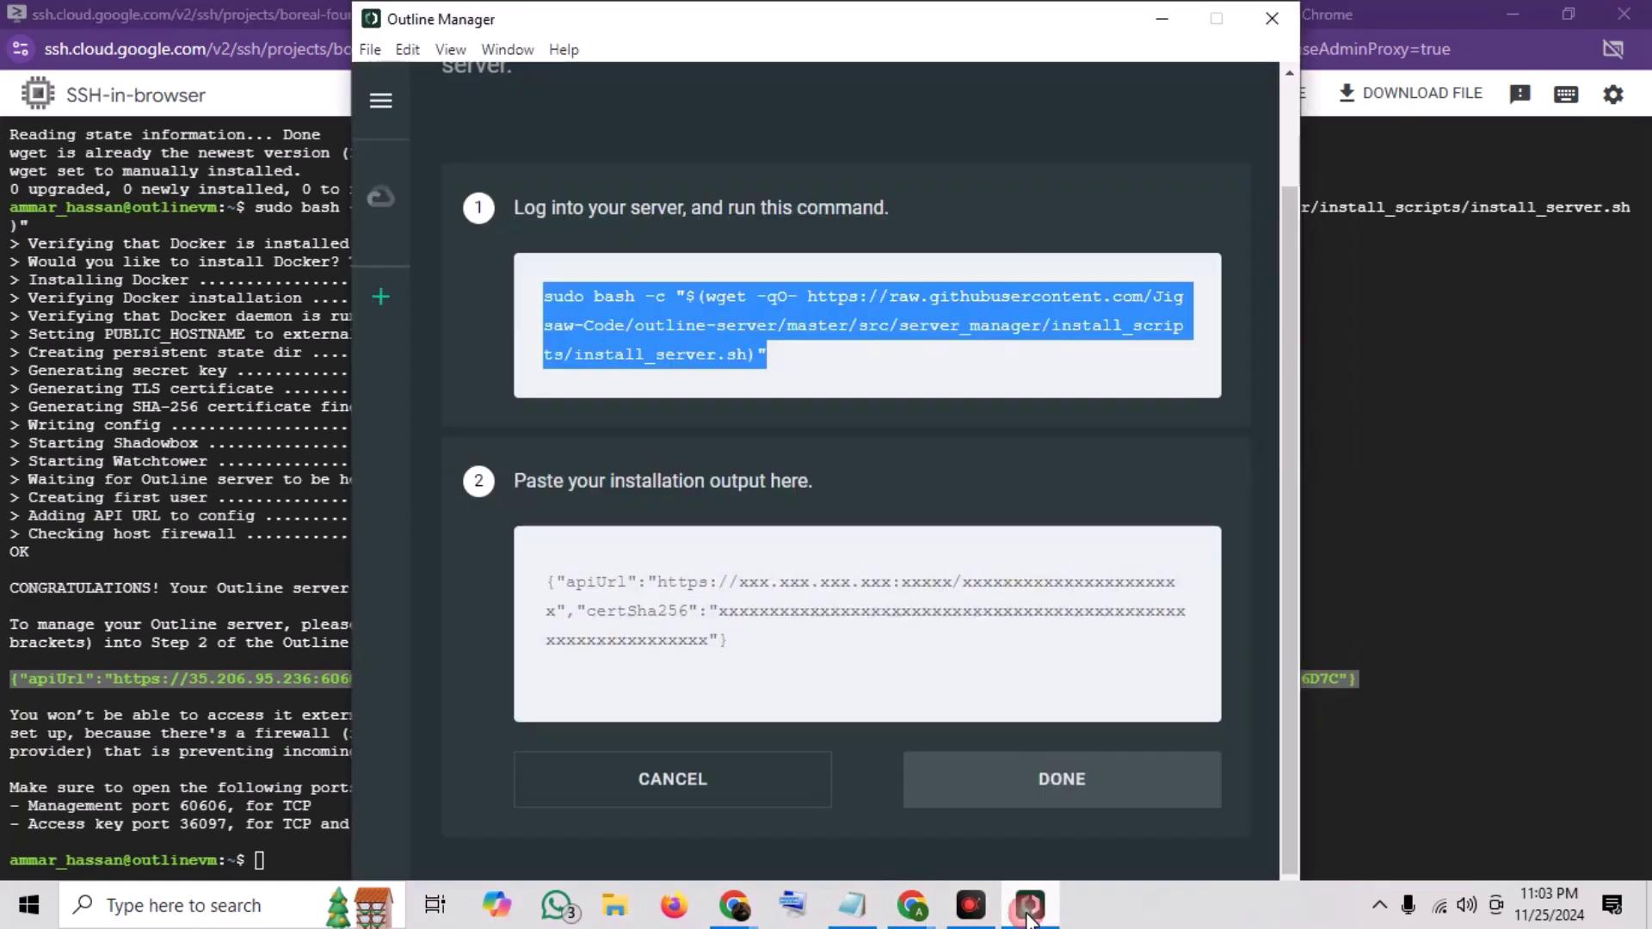
click(908, 643)
key(ctrl+v)
key(ctrl+a)
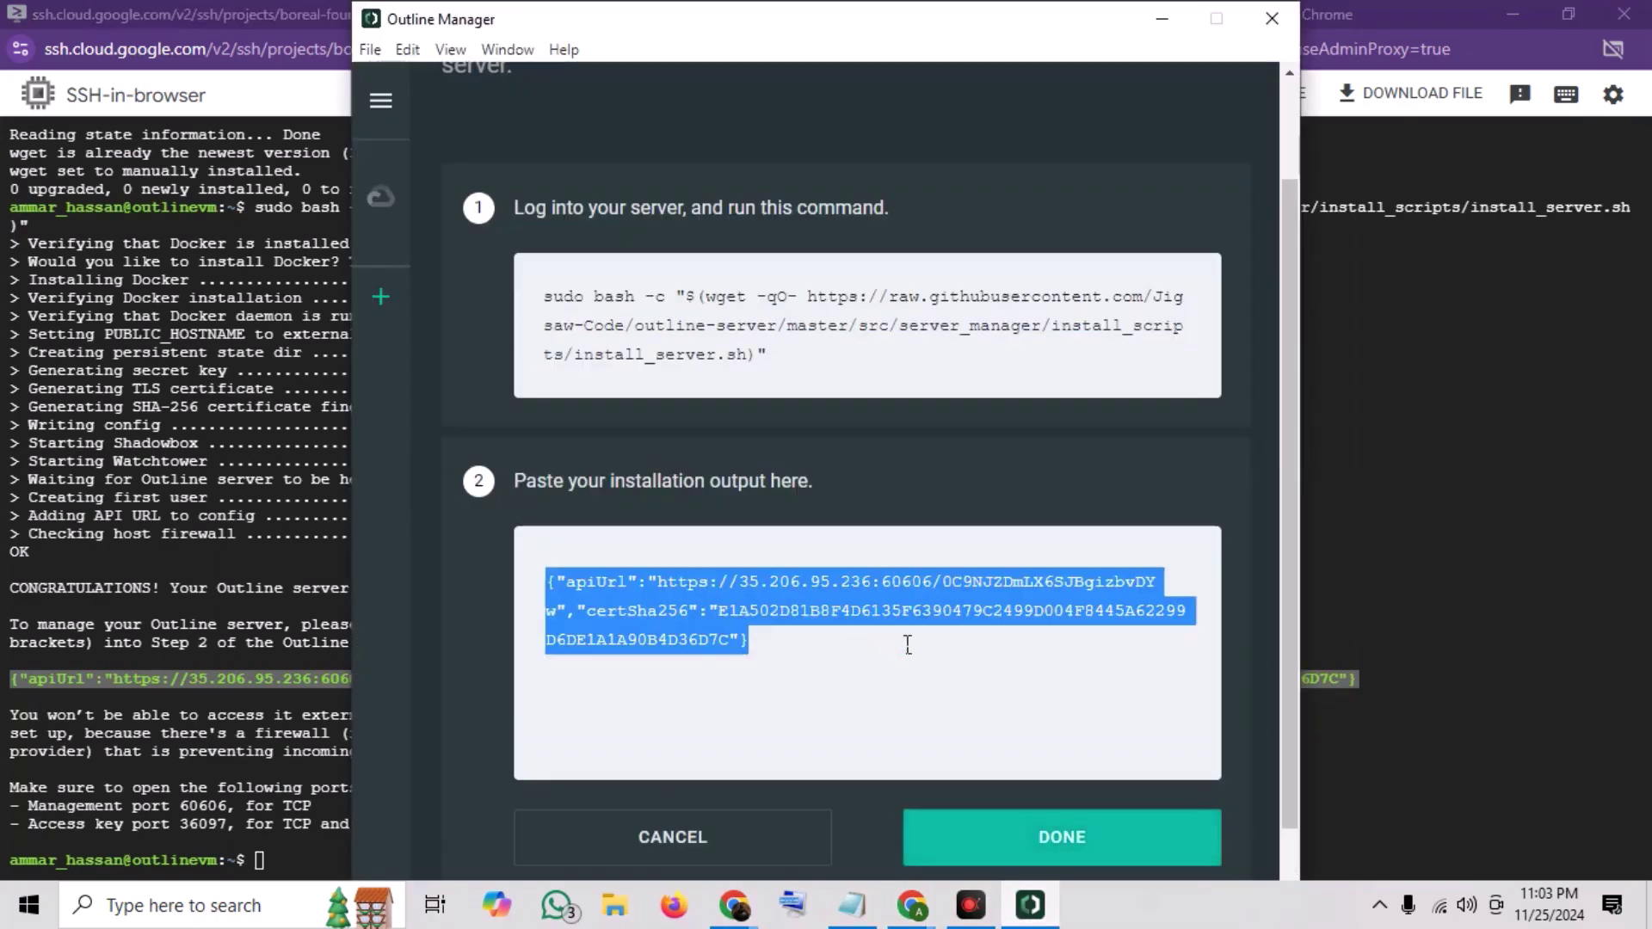
click(908, 645)
Step: Copy the management port number 60606 from the terminal output
click(1356, 632)
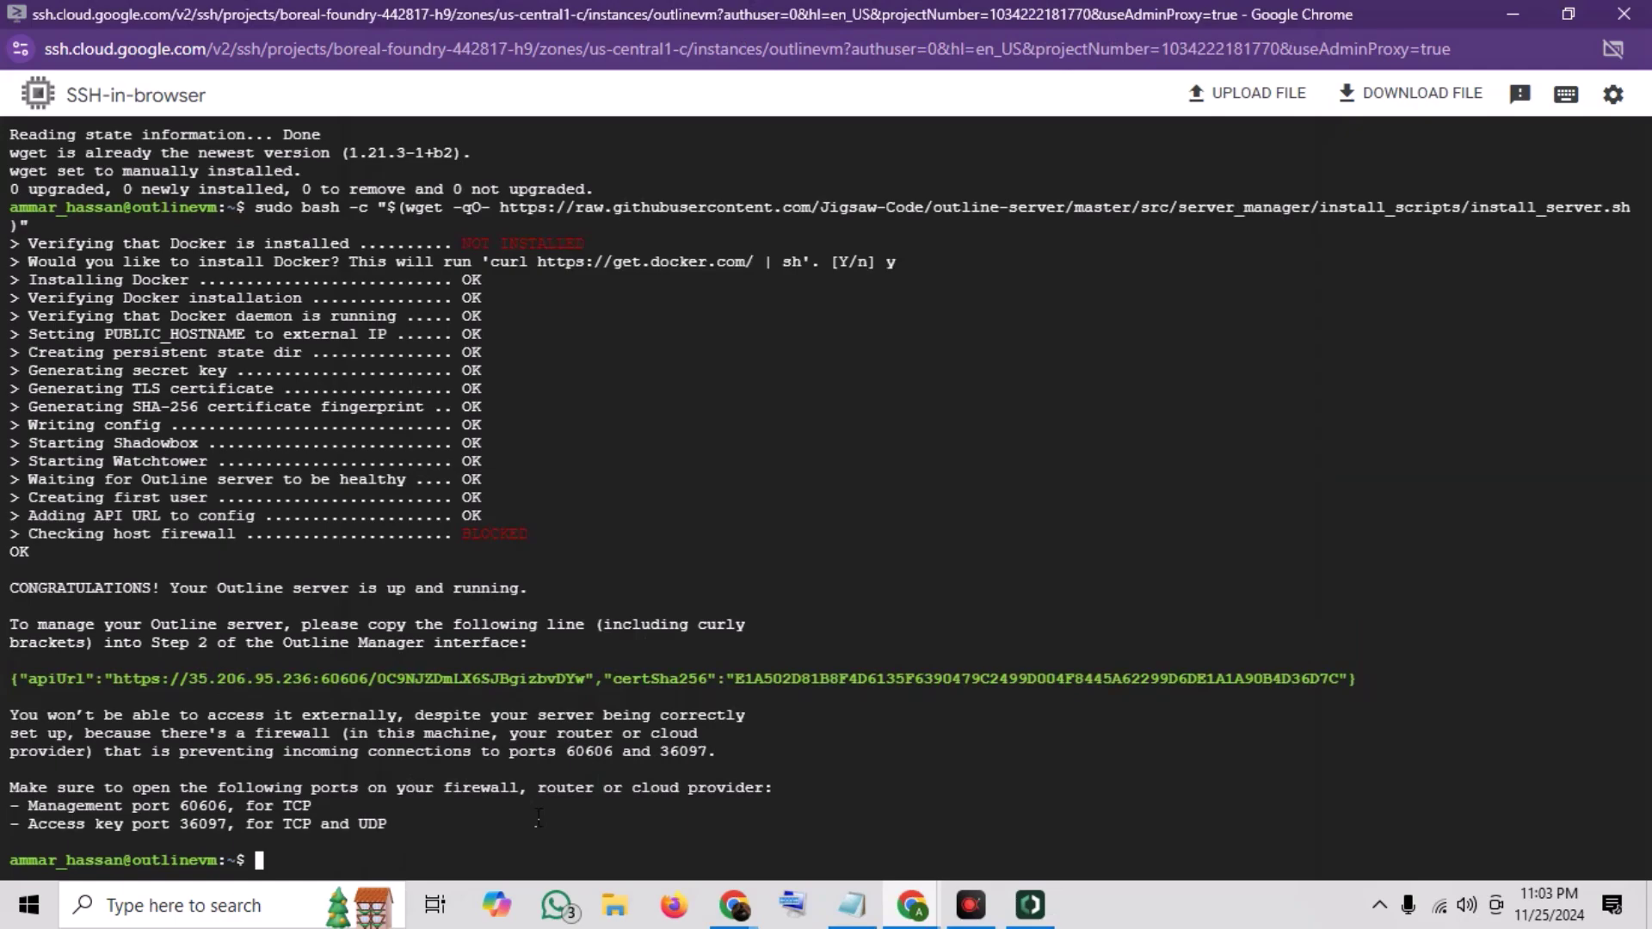
drag(180, 806, 222, 807)
right_click(222, 807)
click(310, 265)
Step: From the VM instances page, go to Set up firewall rules to begin a new firewall rule
mouse_move(912, 905)
click(800, 788)
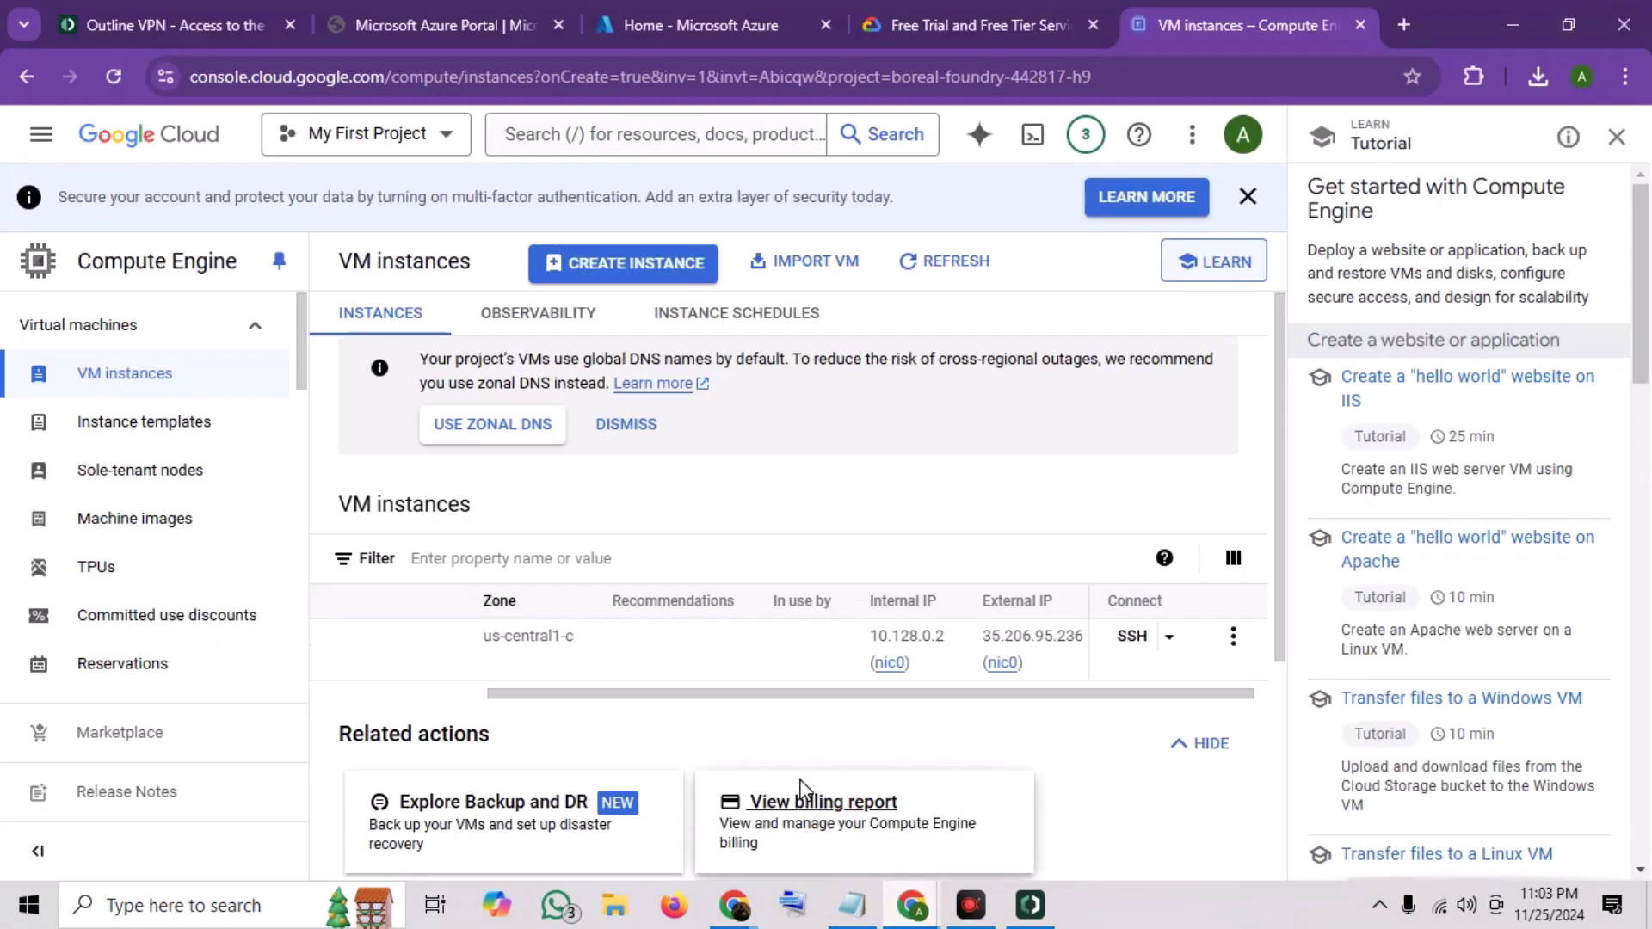
scroll(612, 600, down, 3)
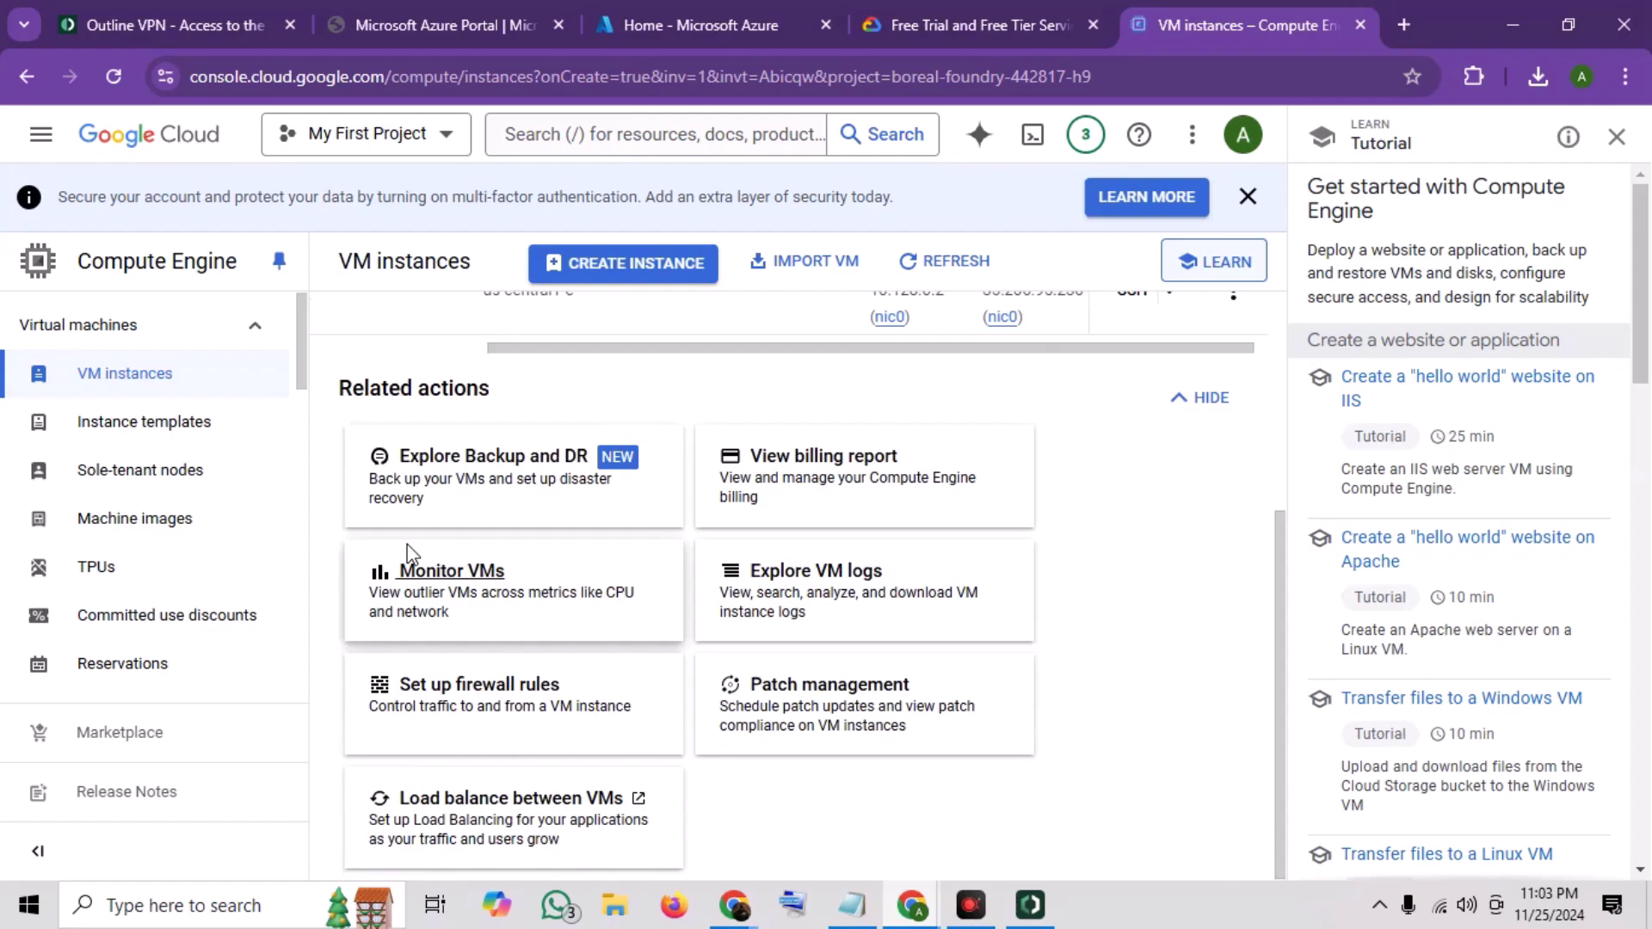
click(538, 703)
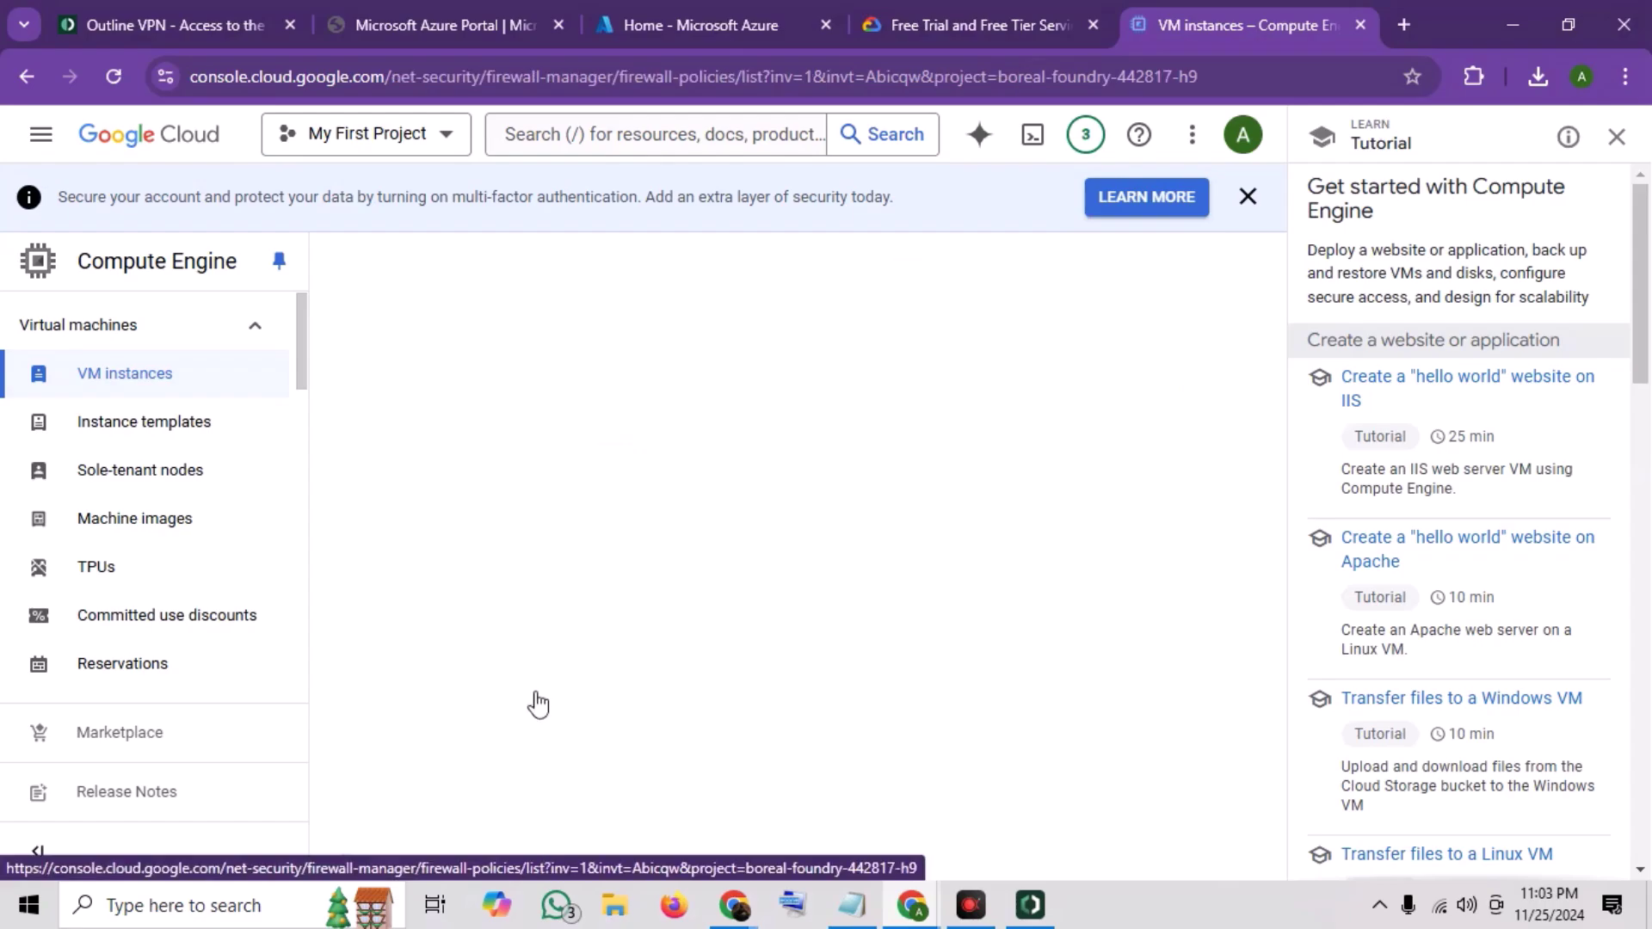
scroll(675, 491, up, 2)
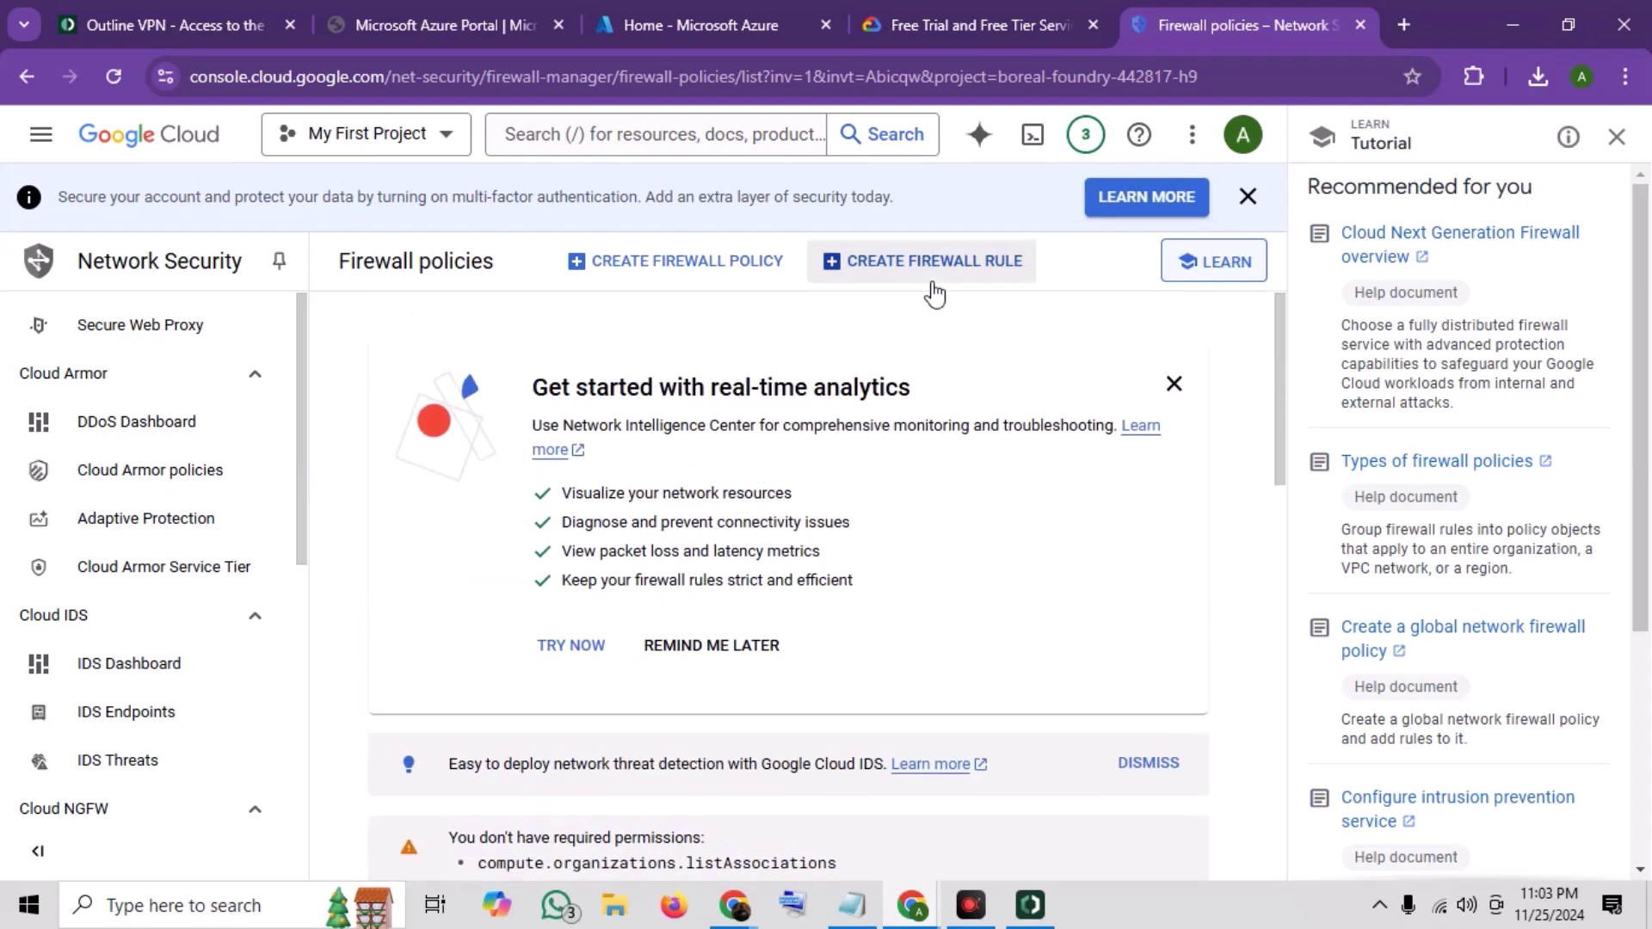
Step: Start the firewall rule outlinefirewall, target all instances in the network and set the source IPv4 ranges
click(939, 277)
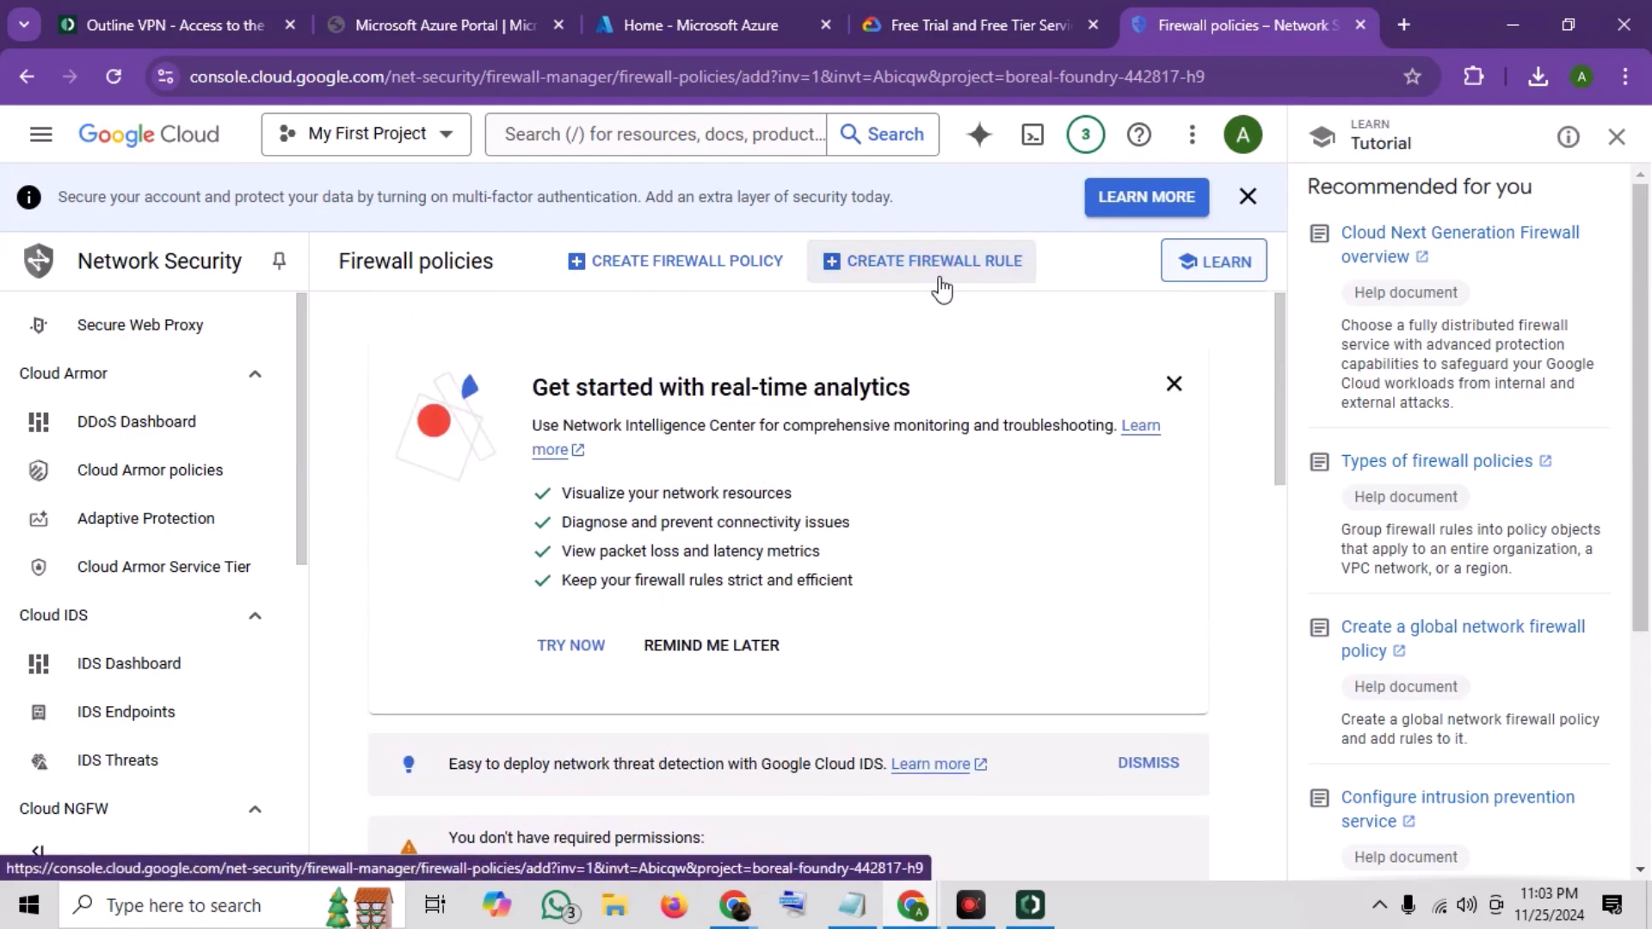
click(746, 418)
text(out)
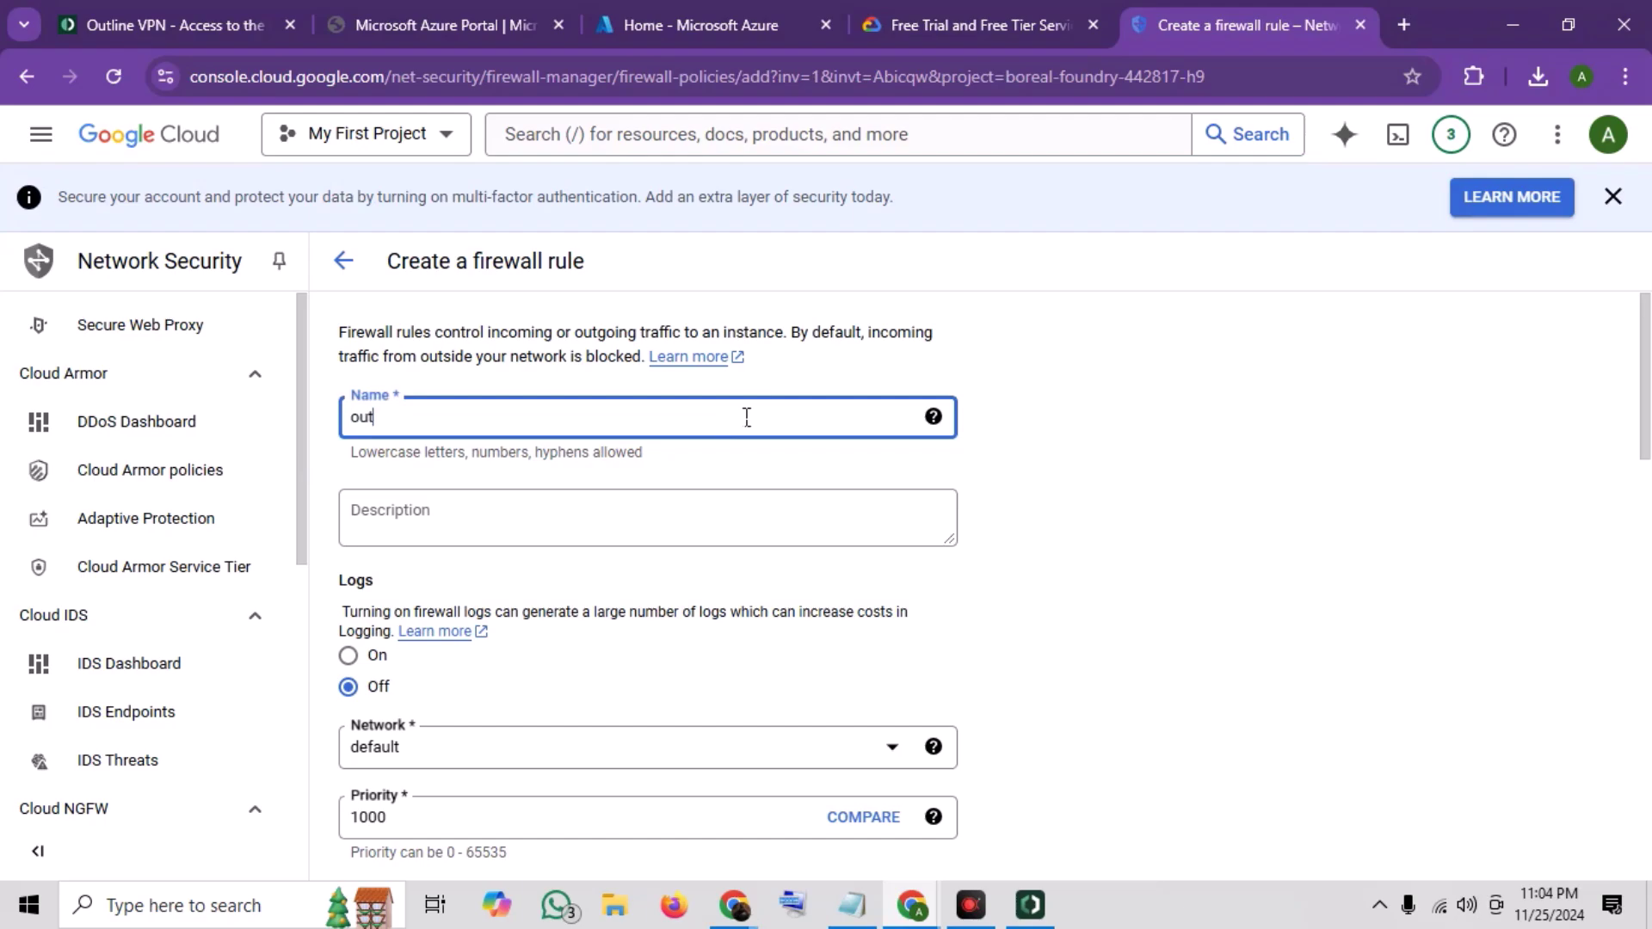
text(linefirewall)
key(Tab)
key(Tab)
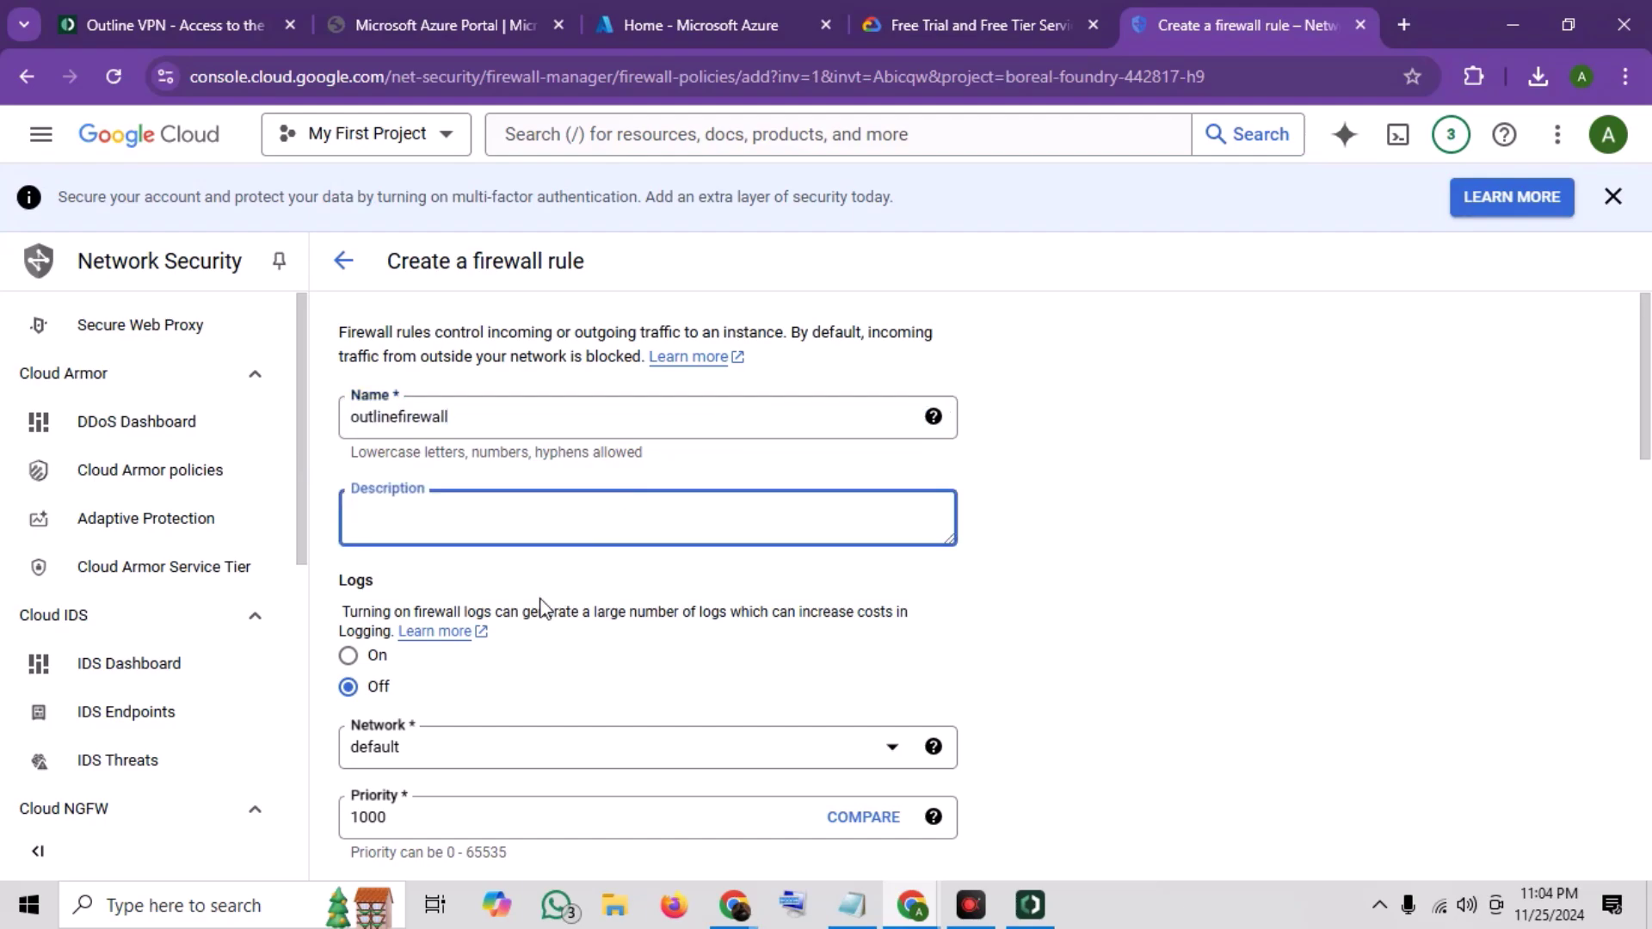
scroll(541, 607, down, 2)
click(705, 523)
click(841, 417)
scroll(779, 455, down, 3)
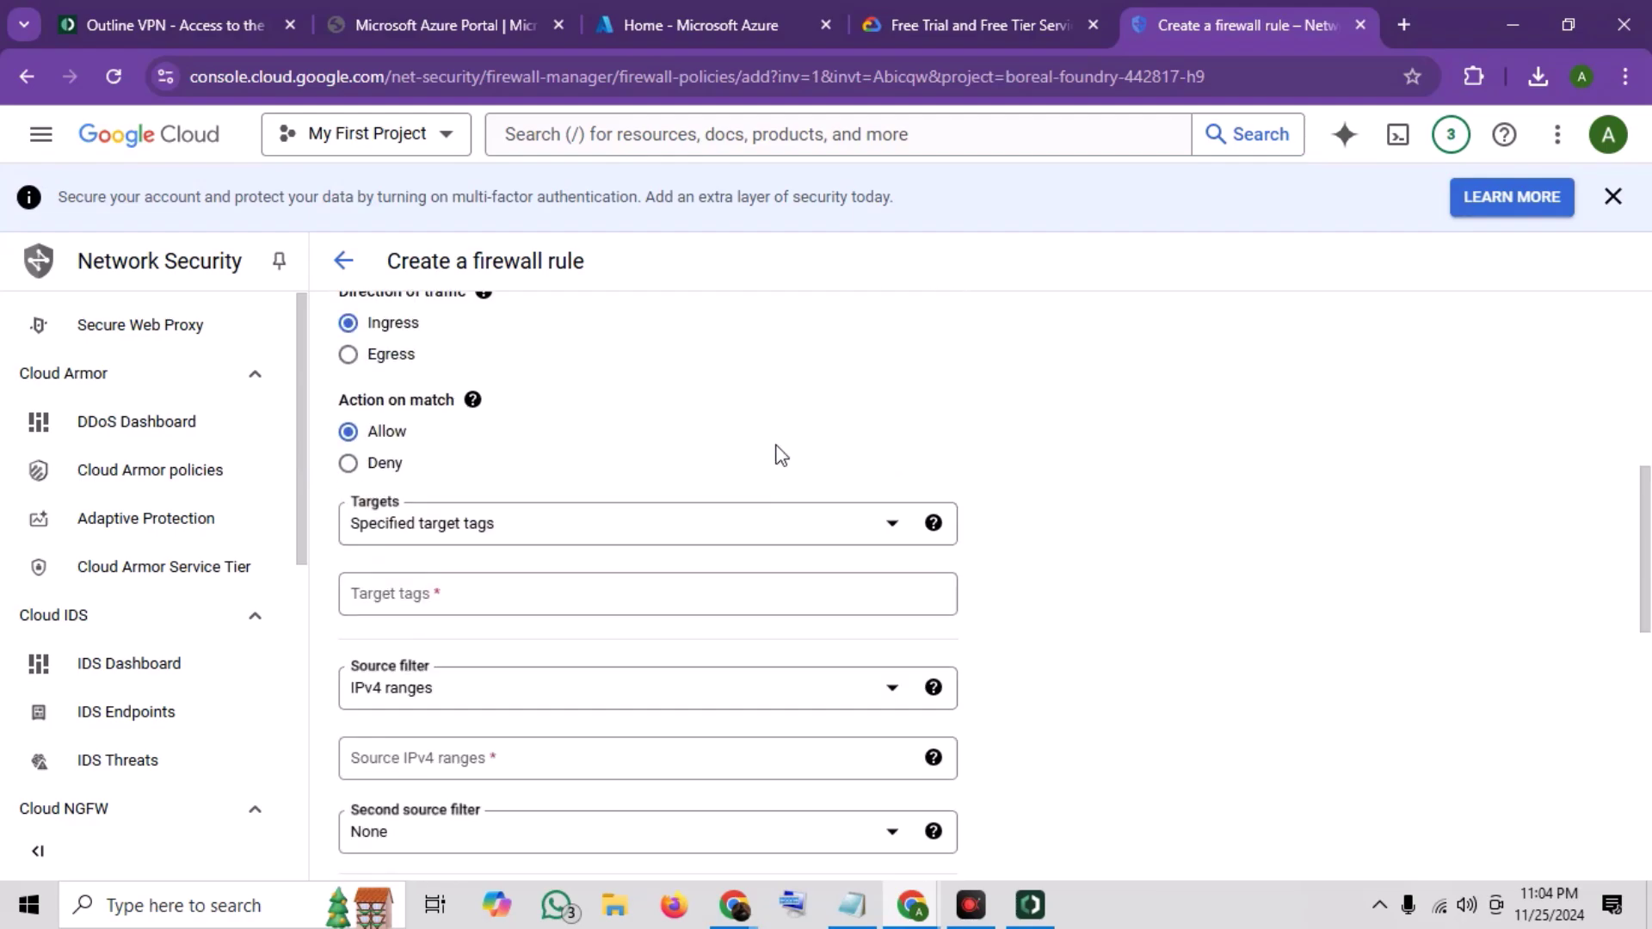
scroll(780, 455, down, 1)
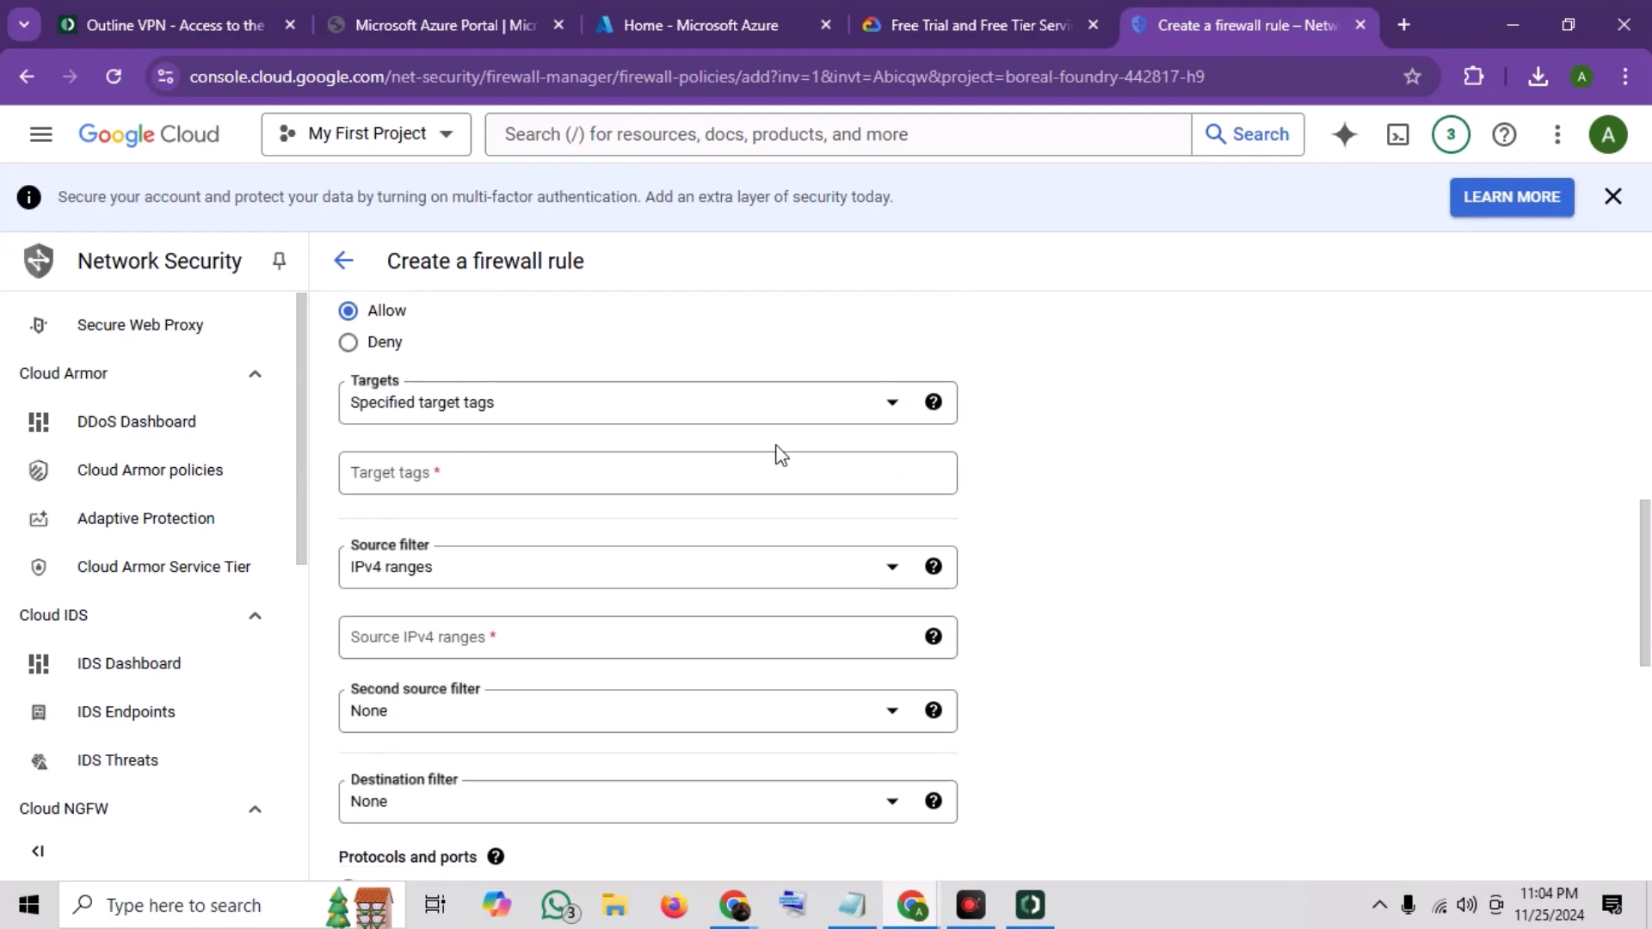
click(811, 409)
click(665, 420)
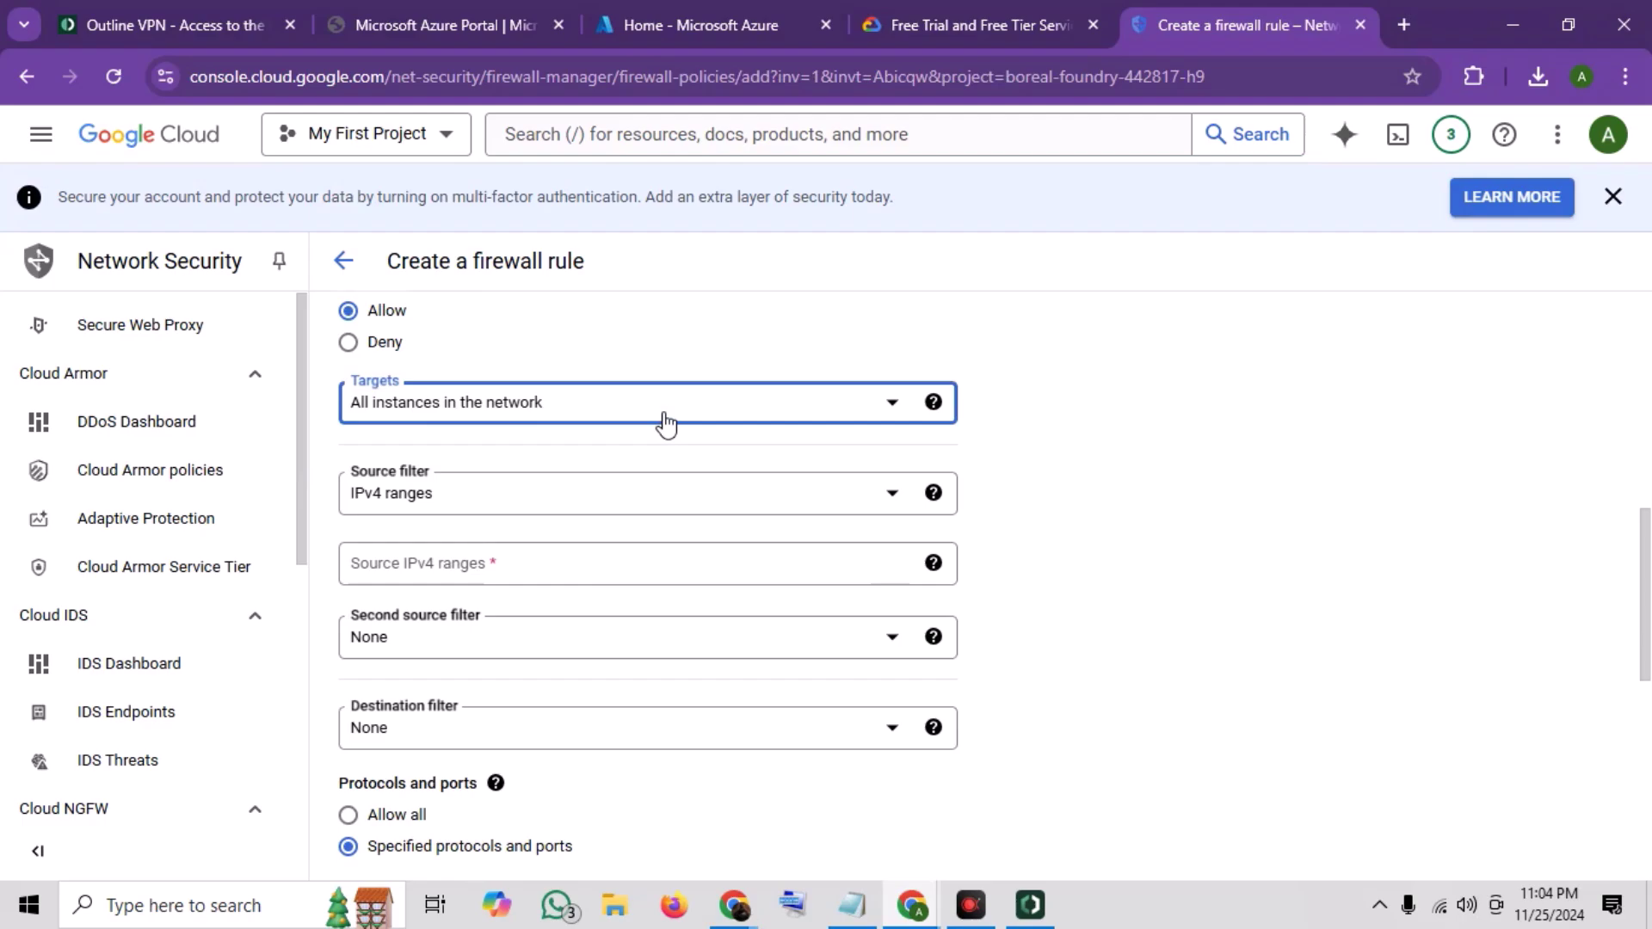
scroll(664, 426, down, 1)
click(673, 442)
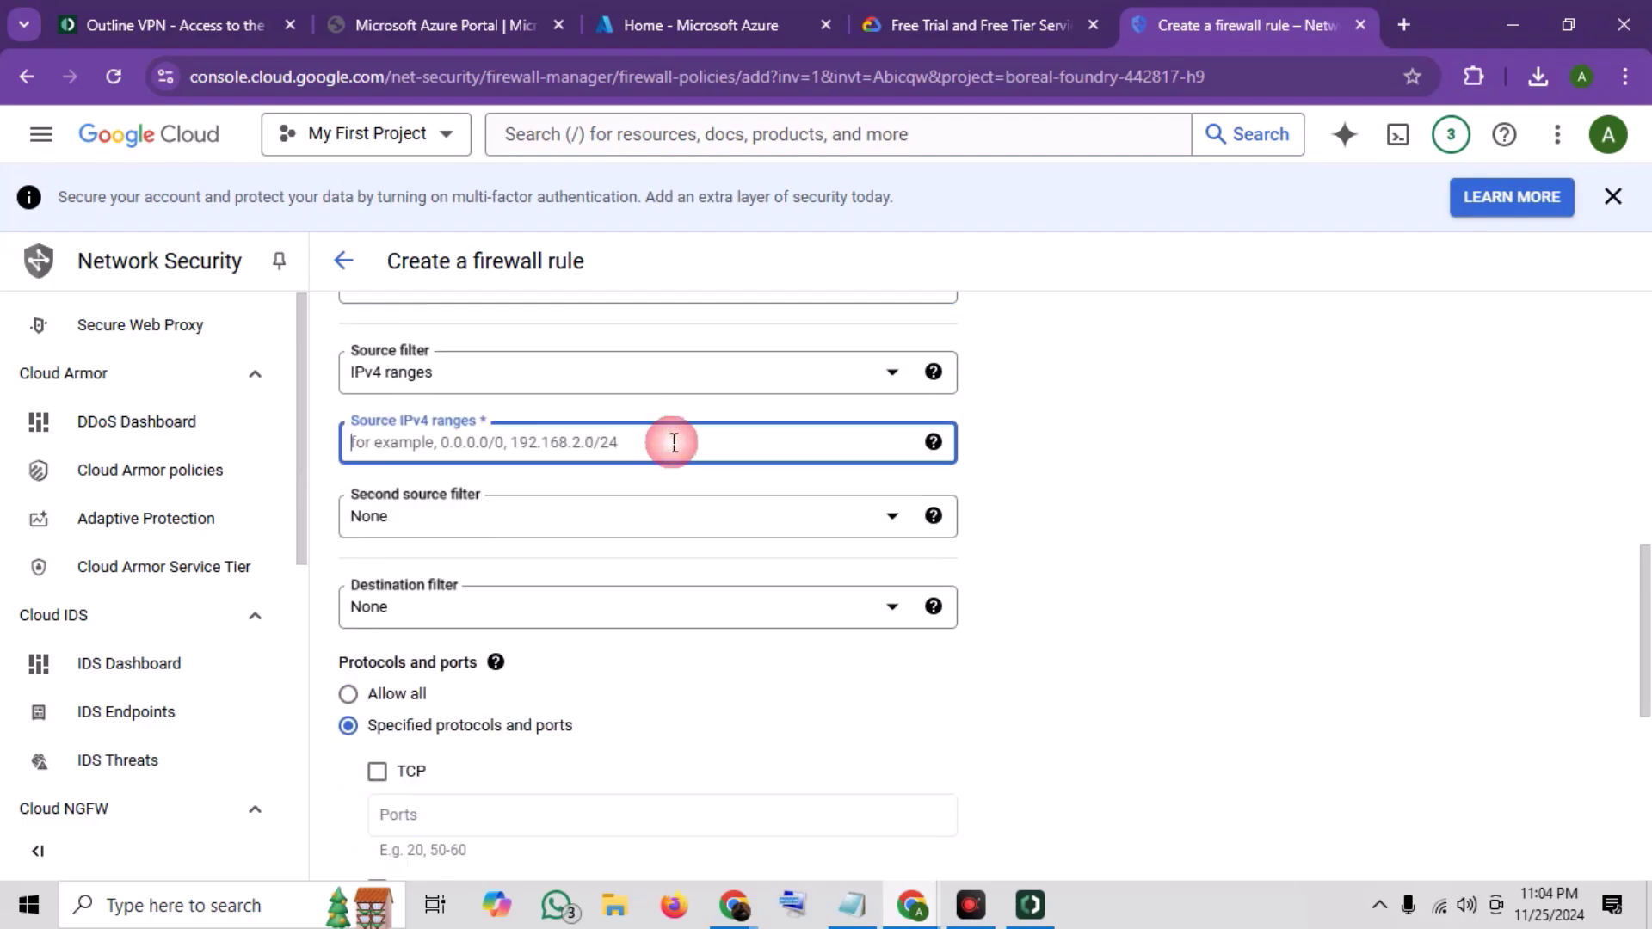
text(0.0)
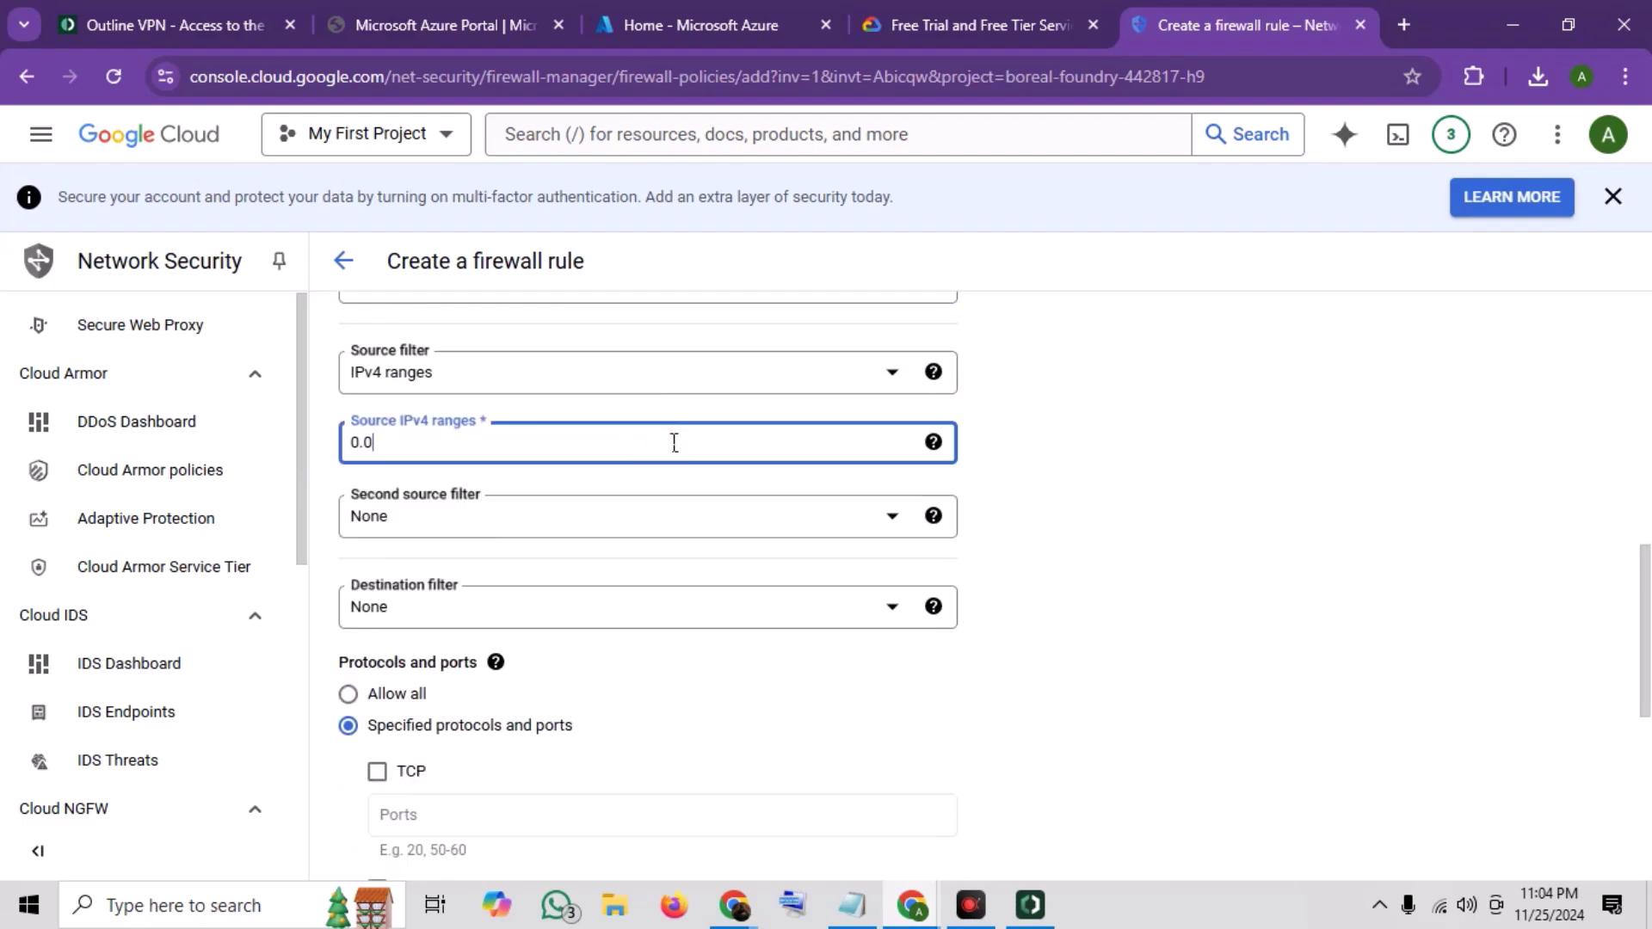
text(.0/0)
scroll(676, 612, down, 2)
Step: Allow TCP and add the access key port 36097, copied from the SSH terminal, to the TCP ports
click(389, 532)
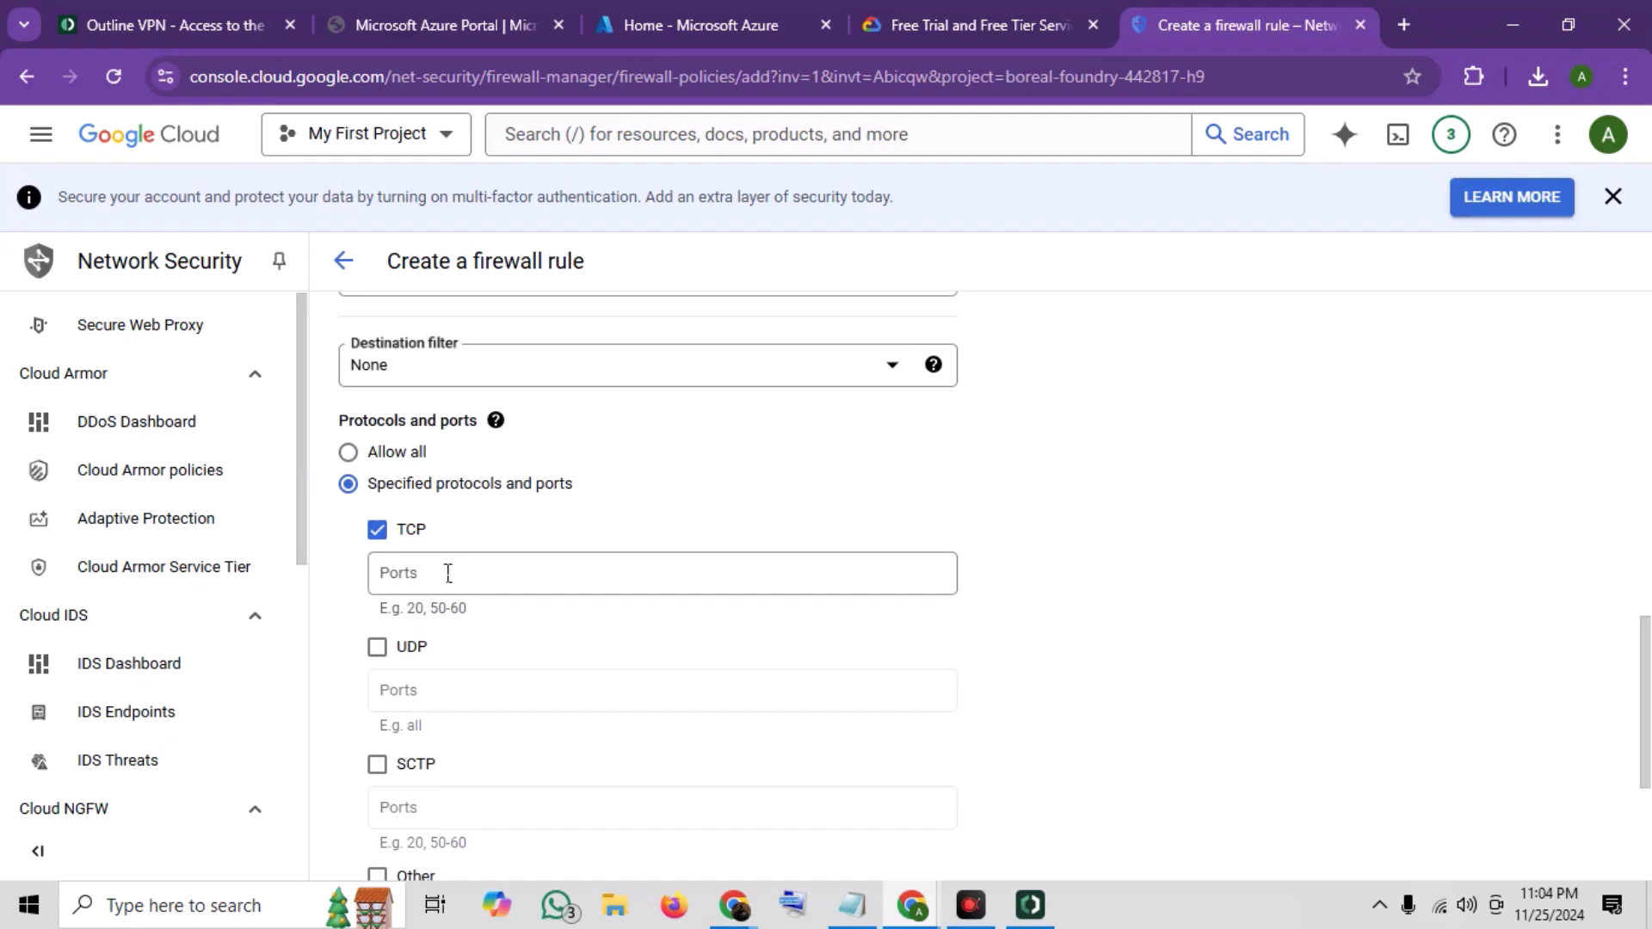
click(447, 573)
text(60606)
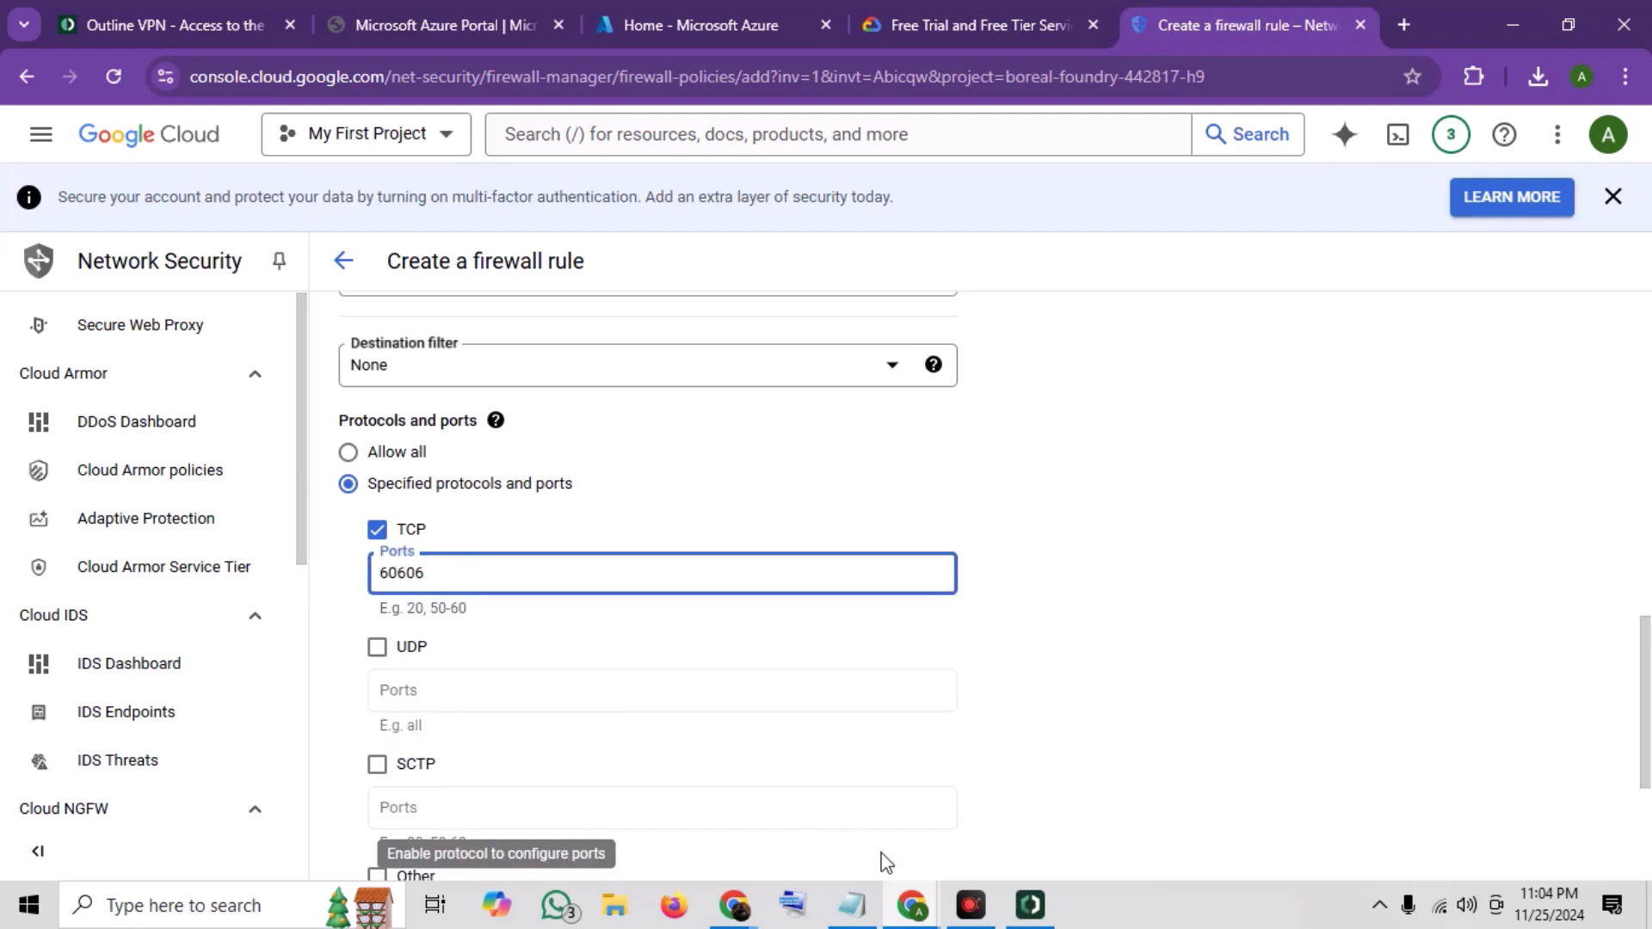
mouse_move(911, 906)
click(1025, 798)
double_click(204, 823)
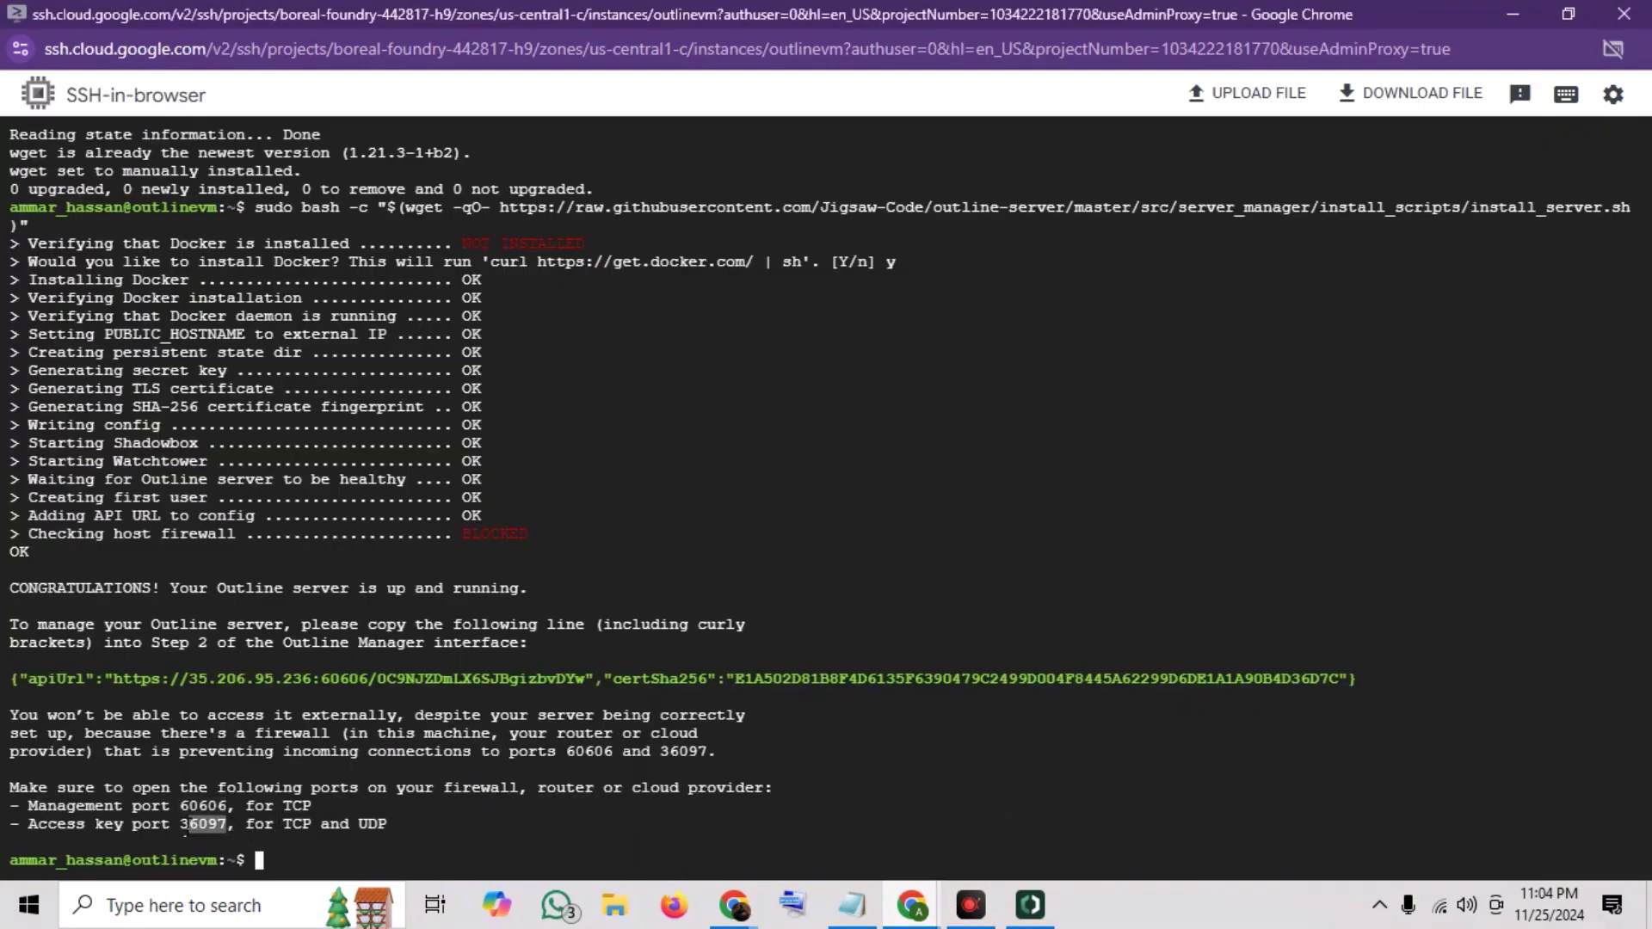
key(ctrl+c)
double_click(202, 807)
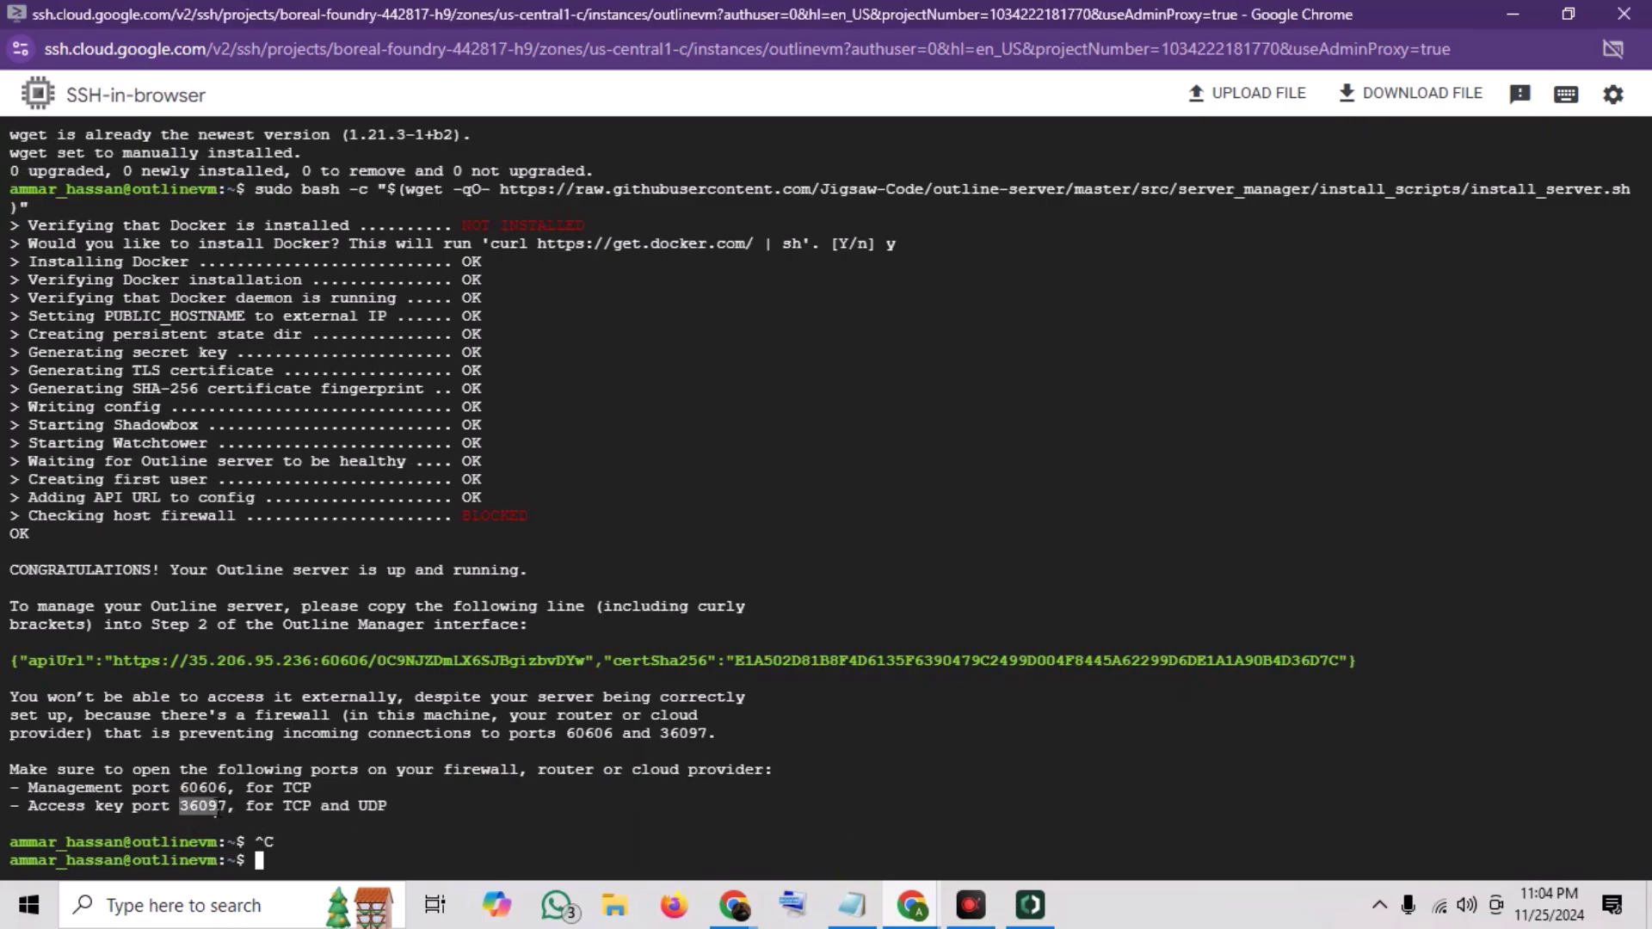
right_click(205, 809)
click(336, 266)
click(912, 907)
click(774, 805)
text(60606,)
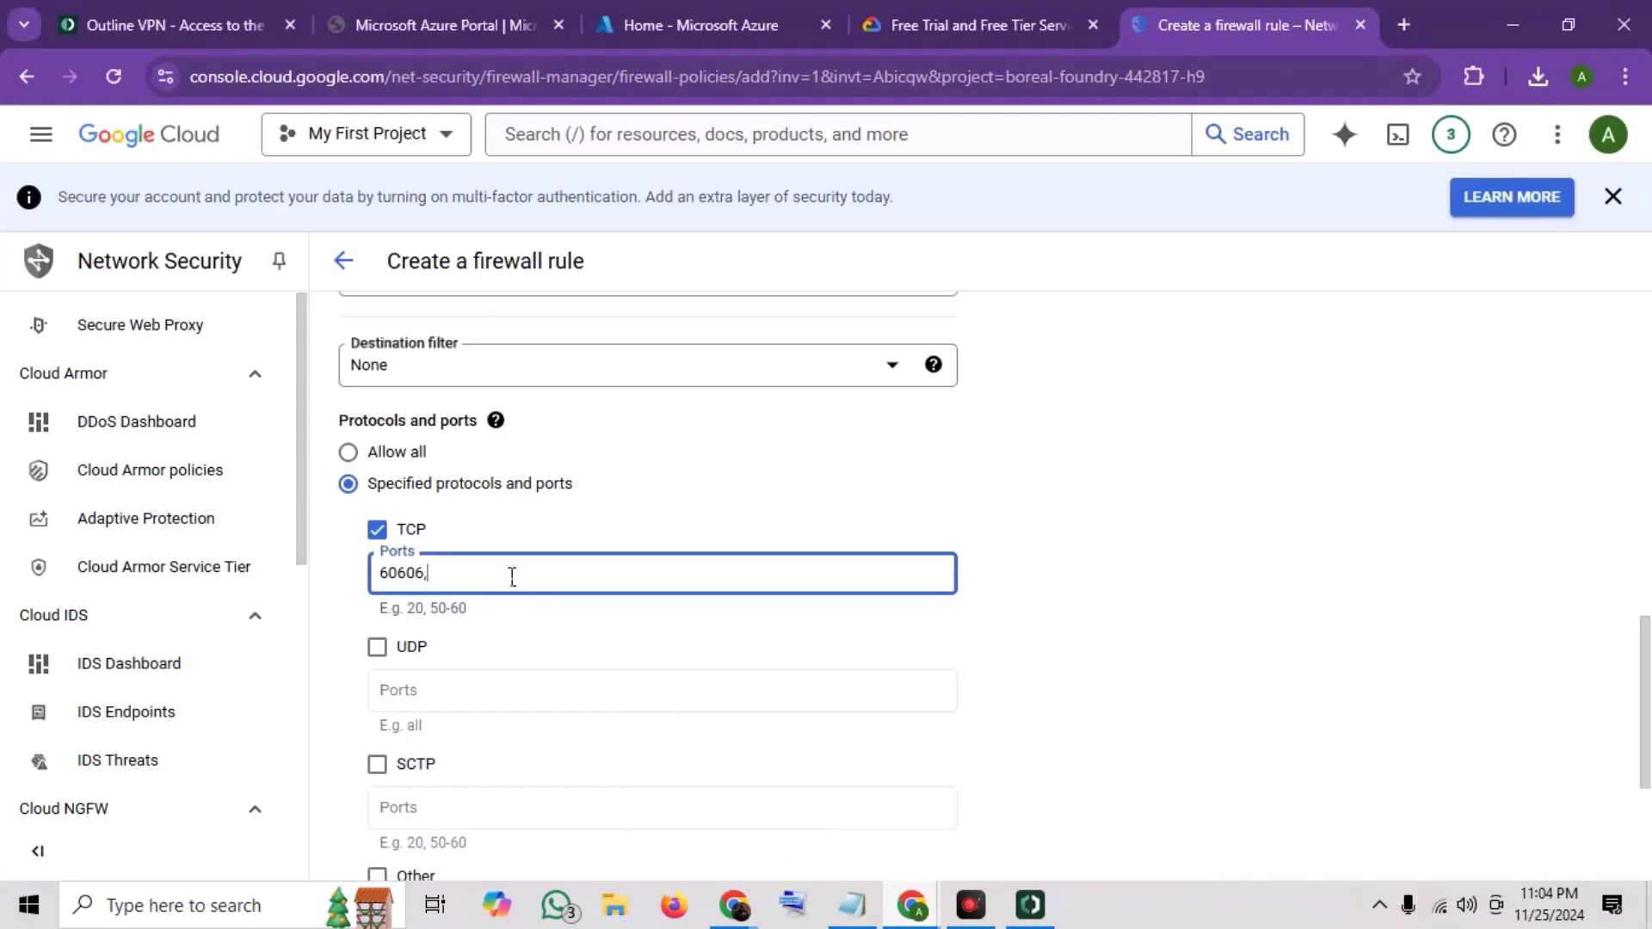
key(ctrl+v)
Step: Allow UDP on port 36097 and create the firewall rule
click(409, 656)
click(453, 689)
key(ctrl+v)
scroll(978, 543, down, 3)
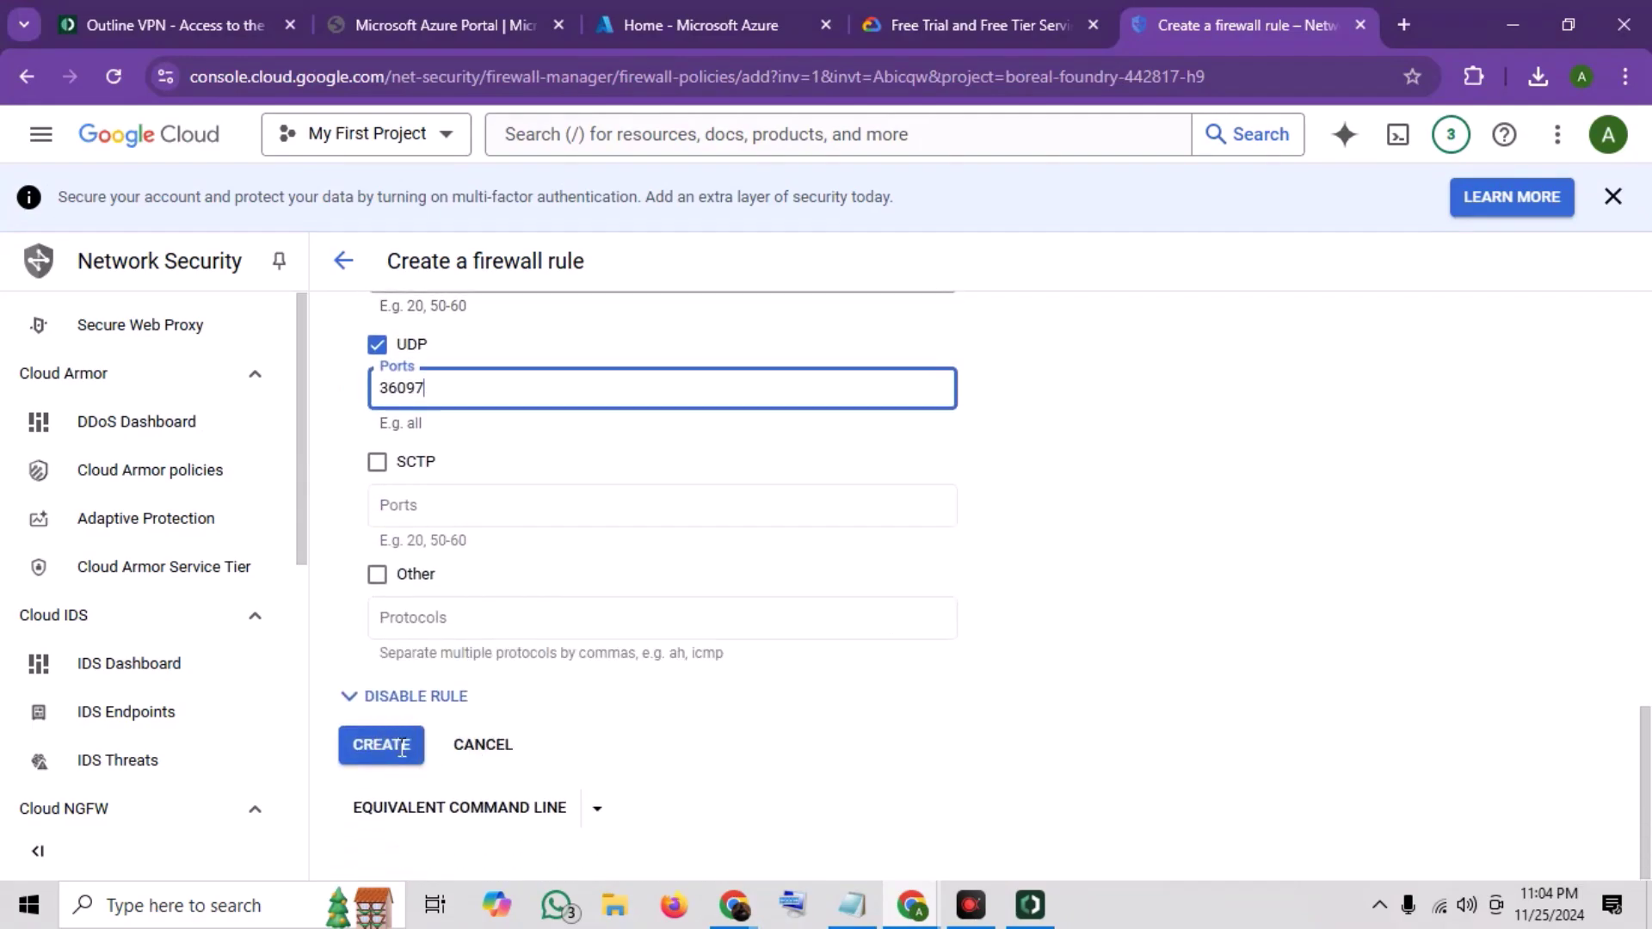
click(402, 748)
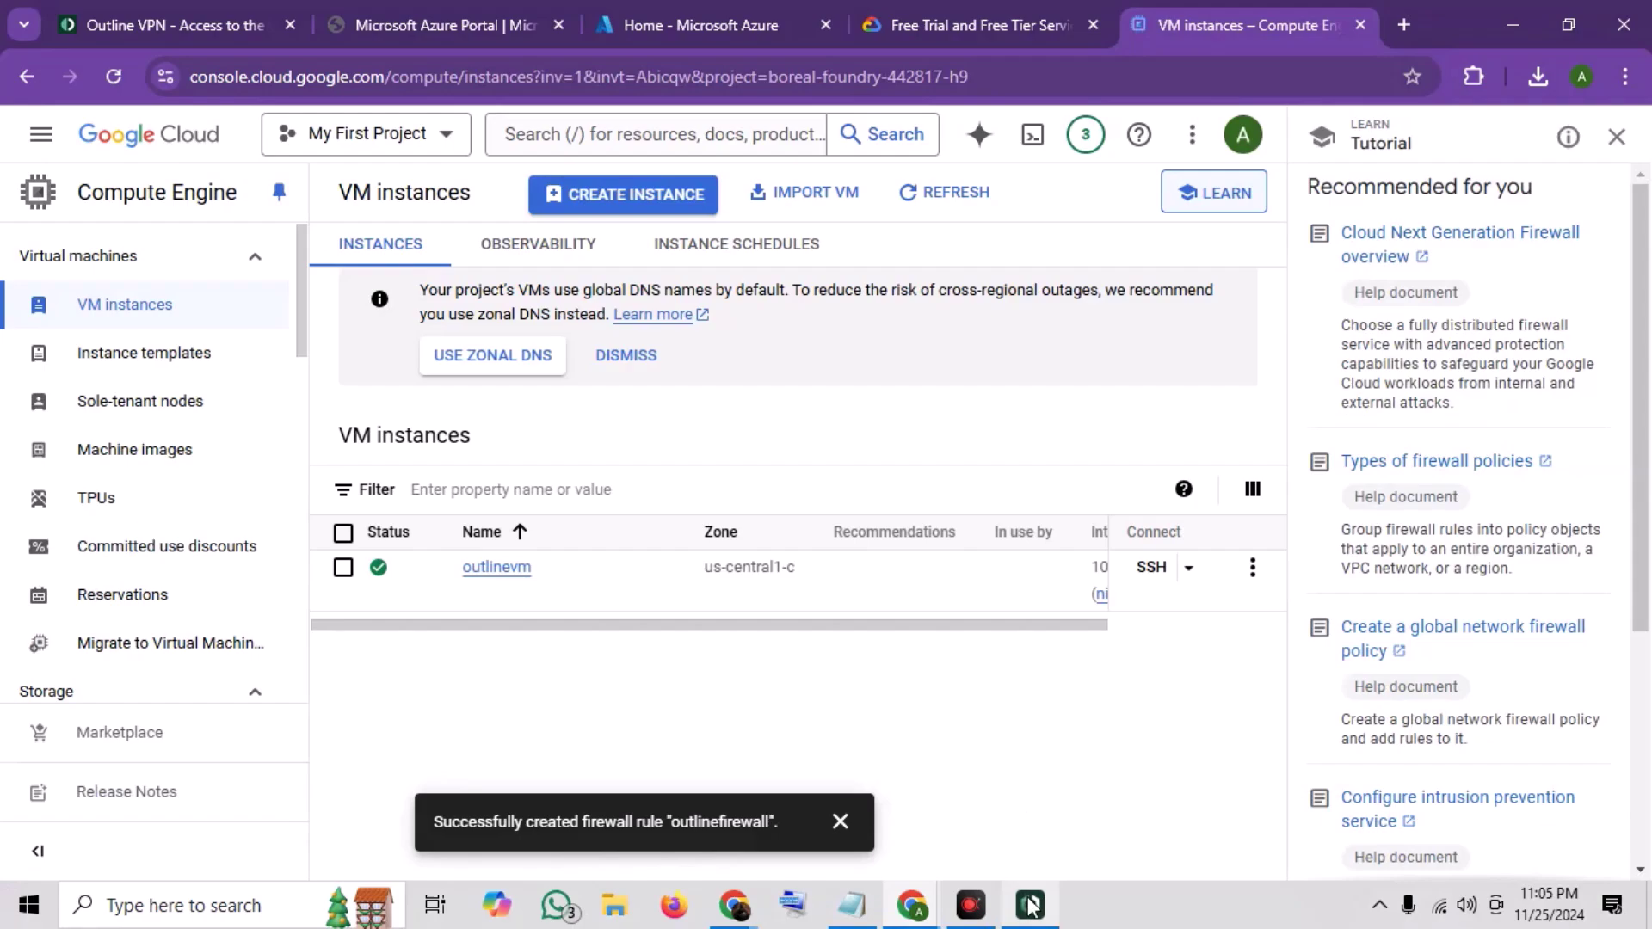
Step: Finish adding the server from the install output and review the options for access key Key 0
click(1032, 907)
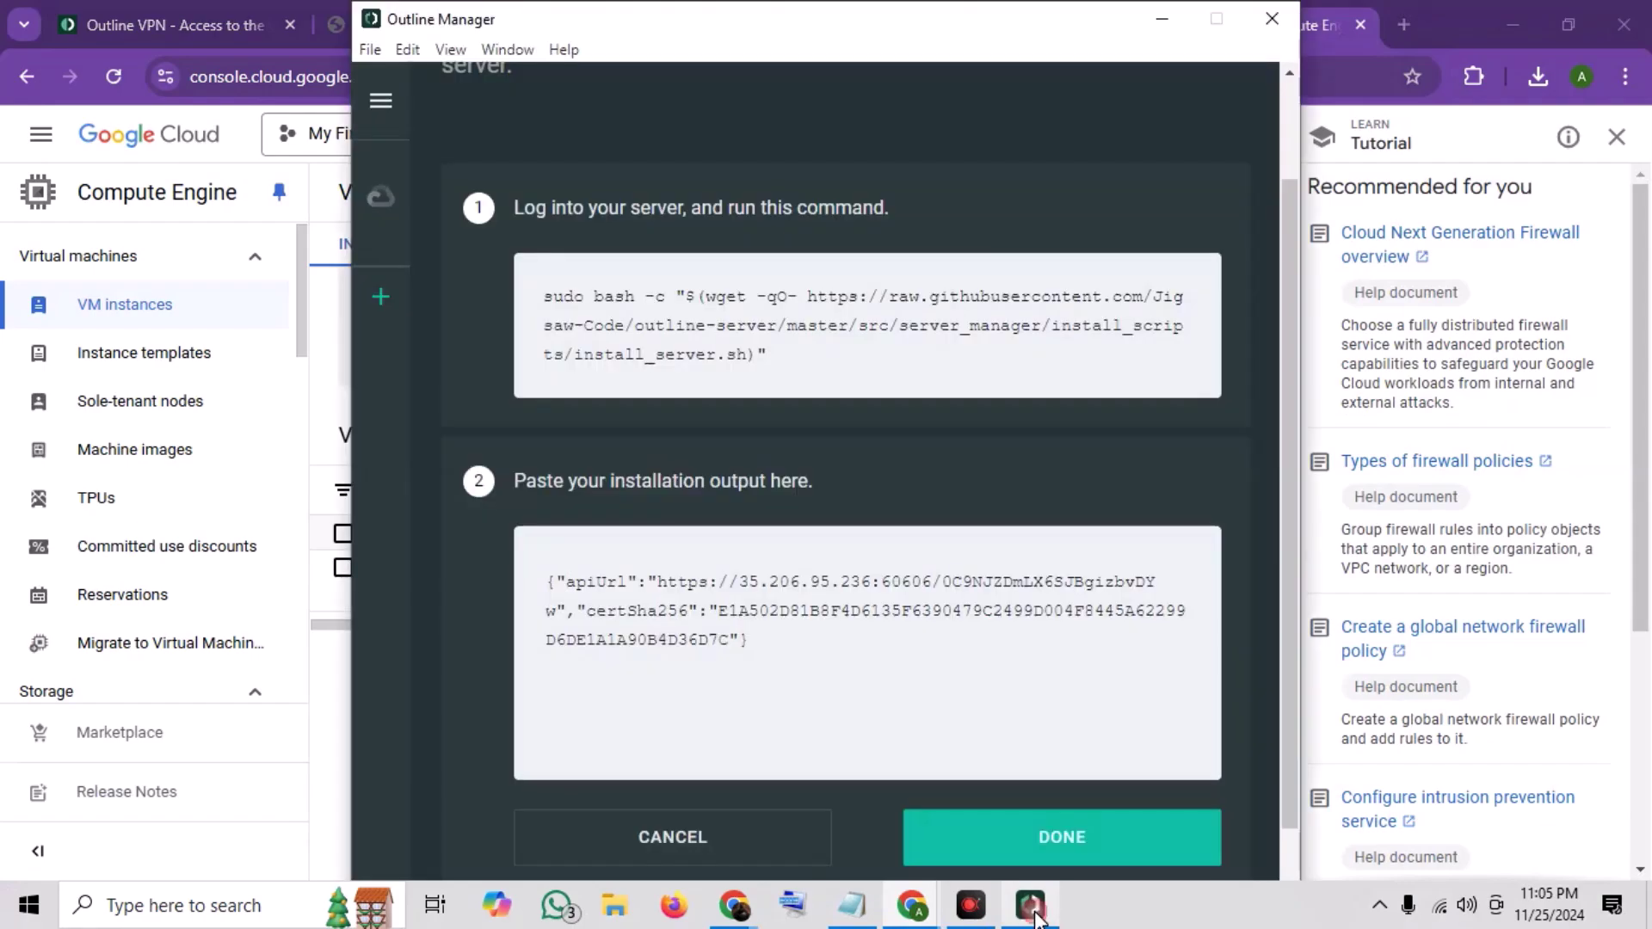
click(1063, 840)
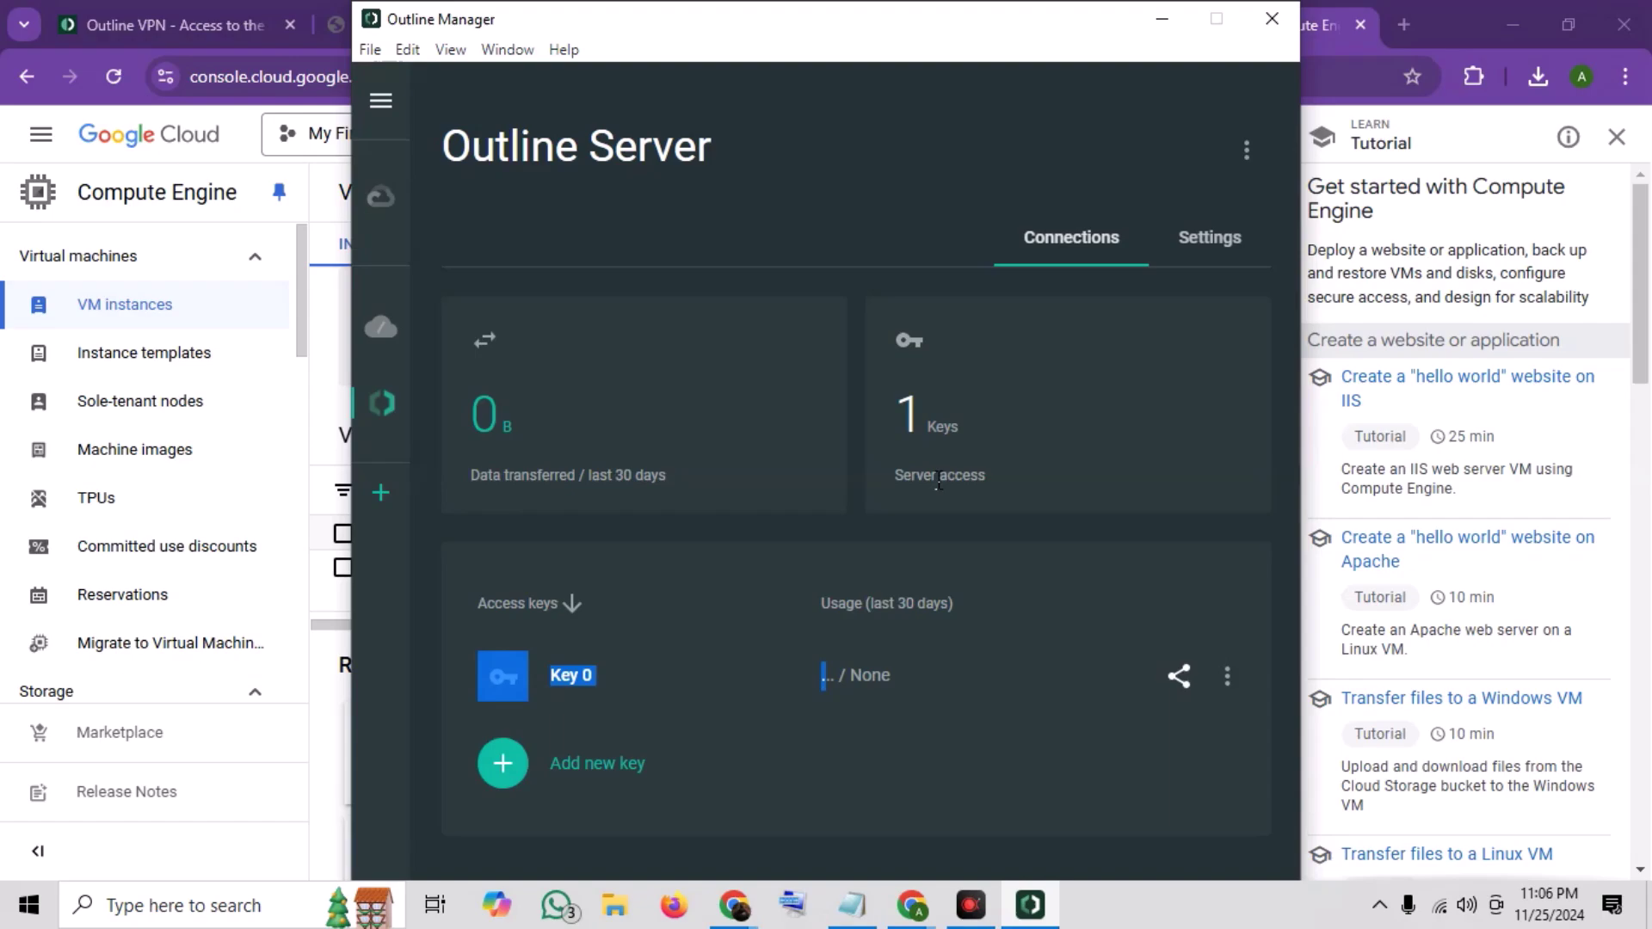
click(627, 701)
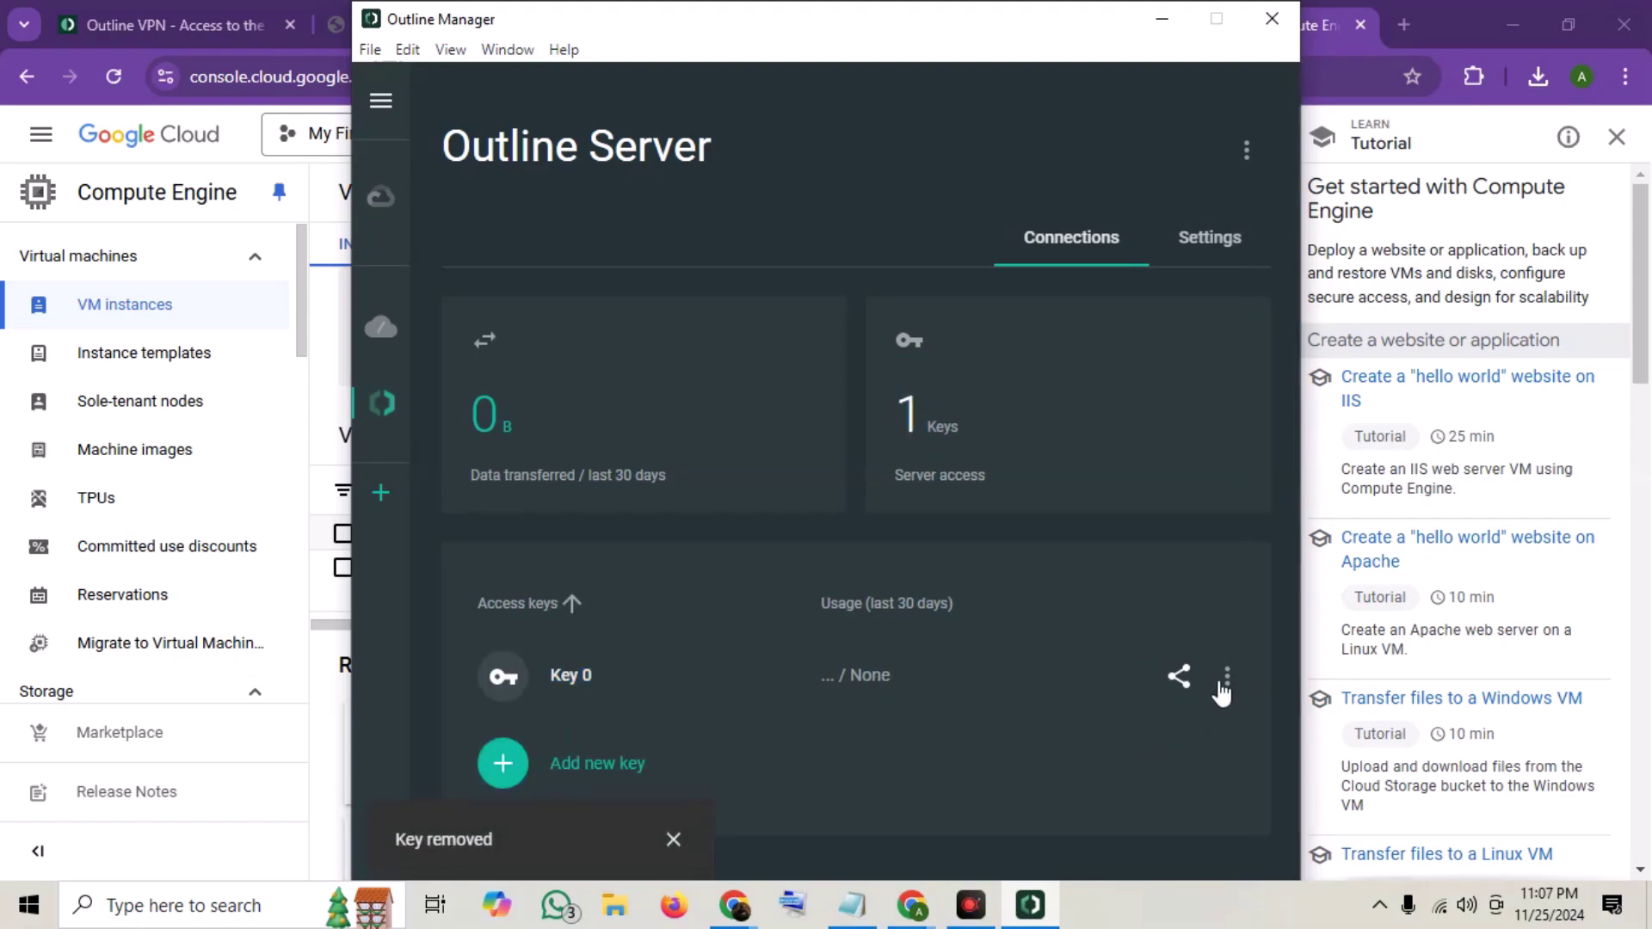
click(1224, 682)
click(1061, 354)
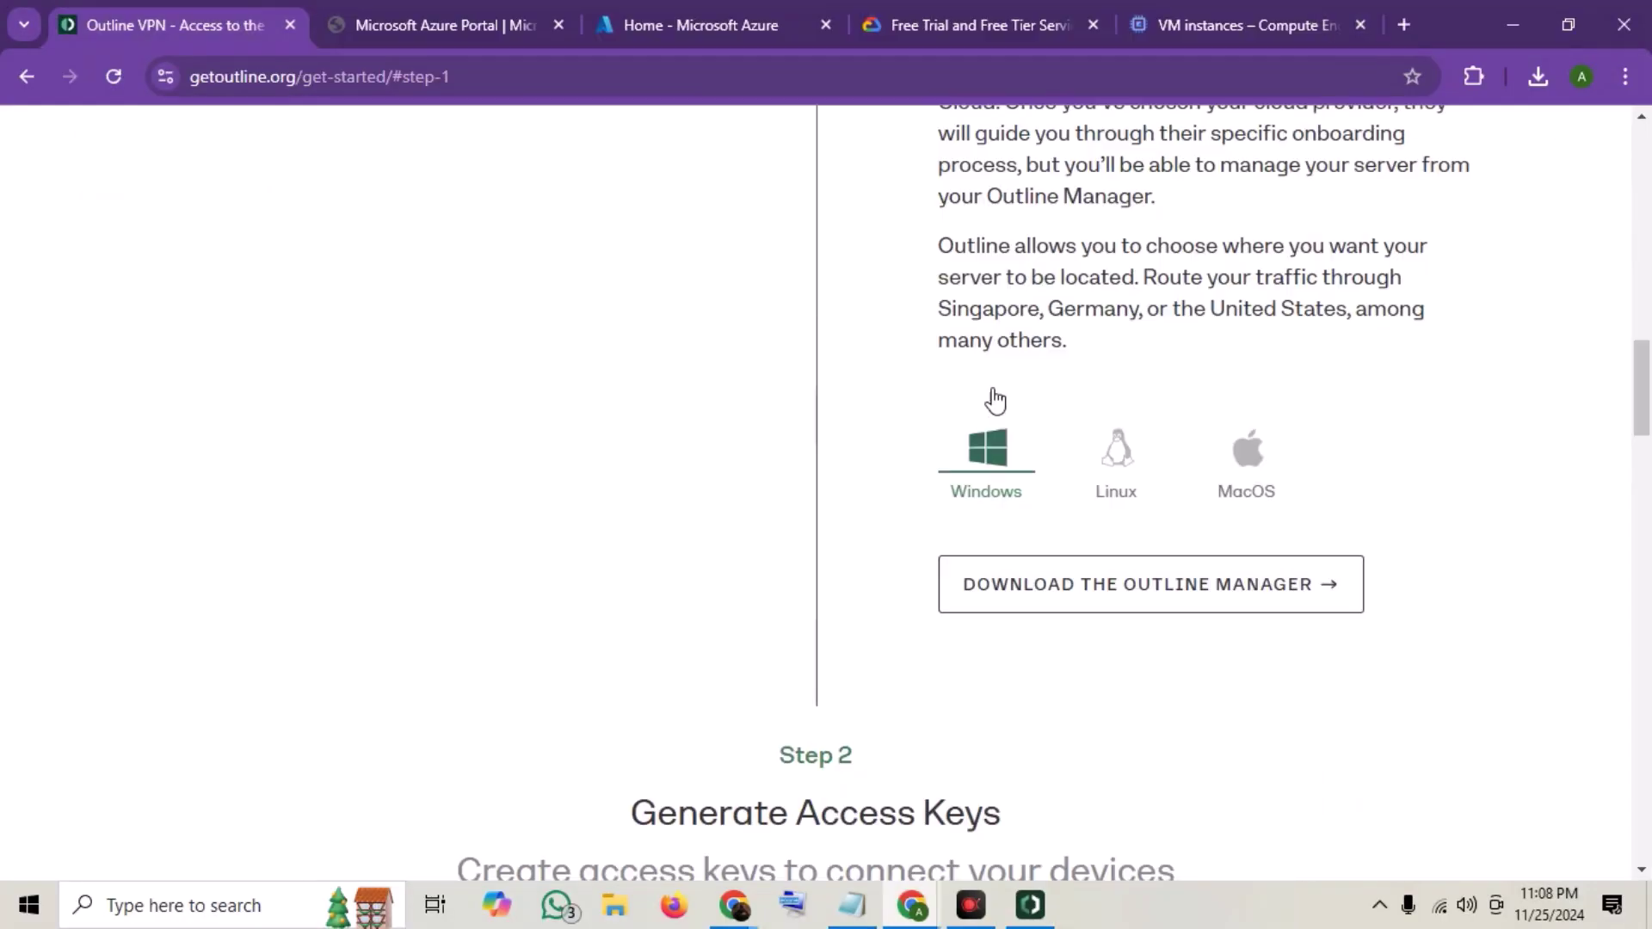
scroll(989, 399, up, 5)
scroll(994, 340, up, 3)
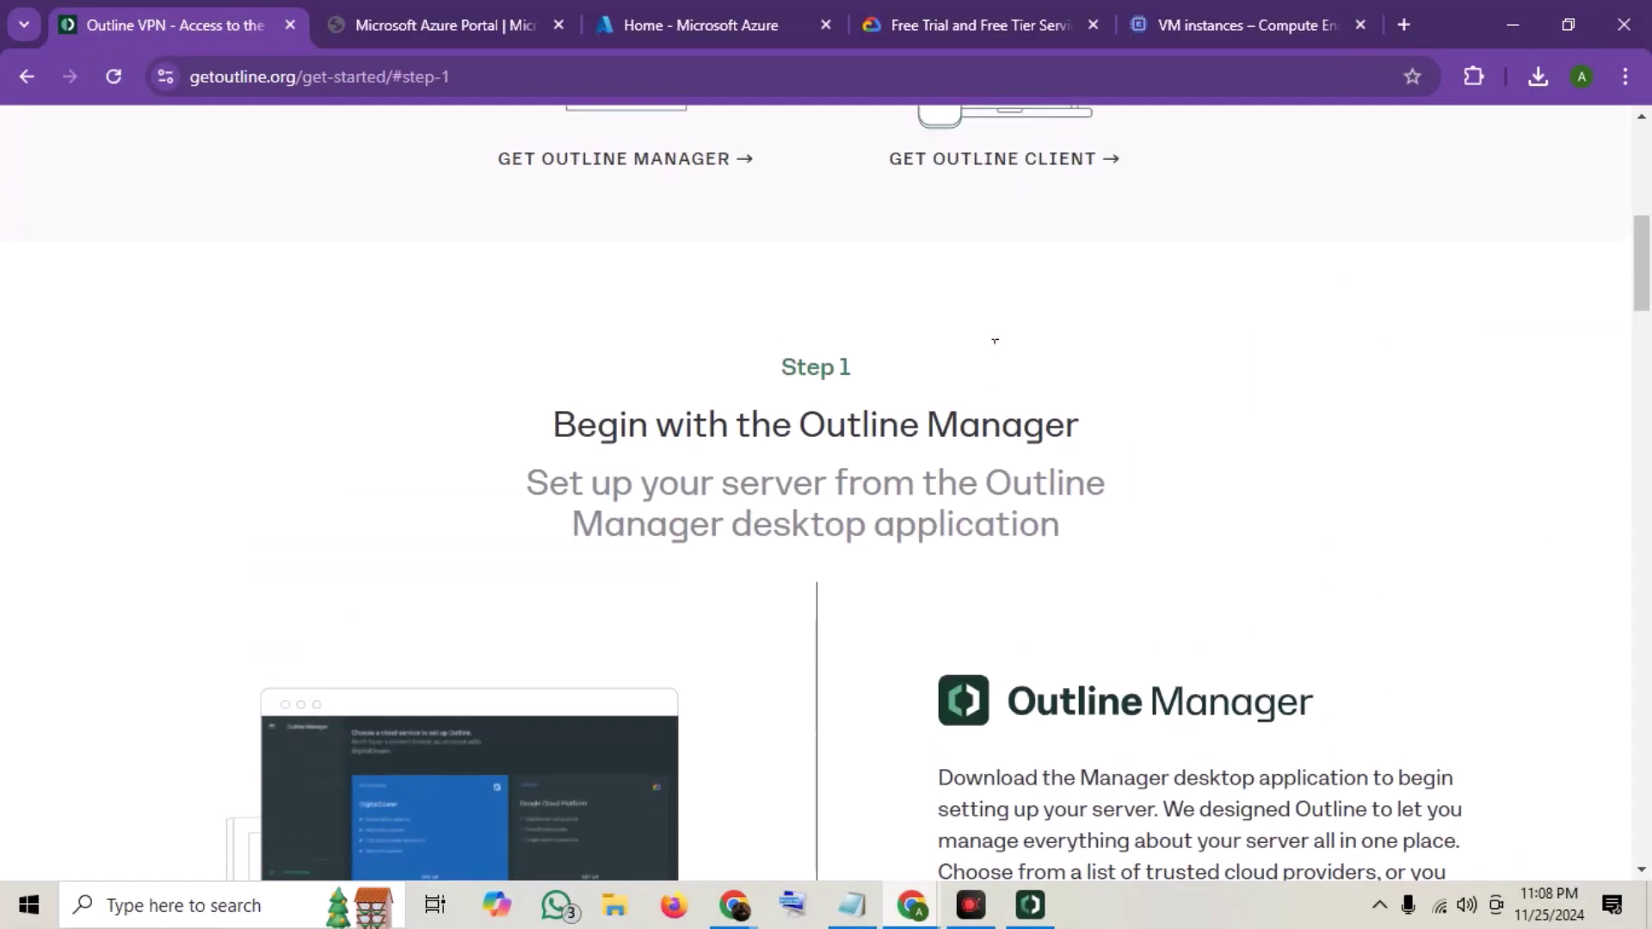
scroll(994, 341, up, 3)
Step: Download the Windows Outline client from the guide's client step and allow the driver install
click(994, 442)
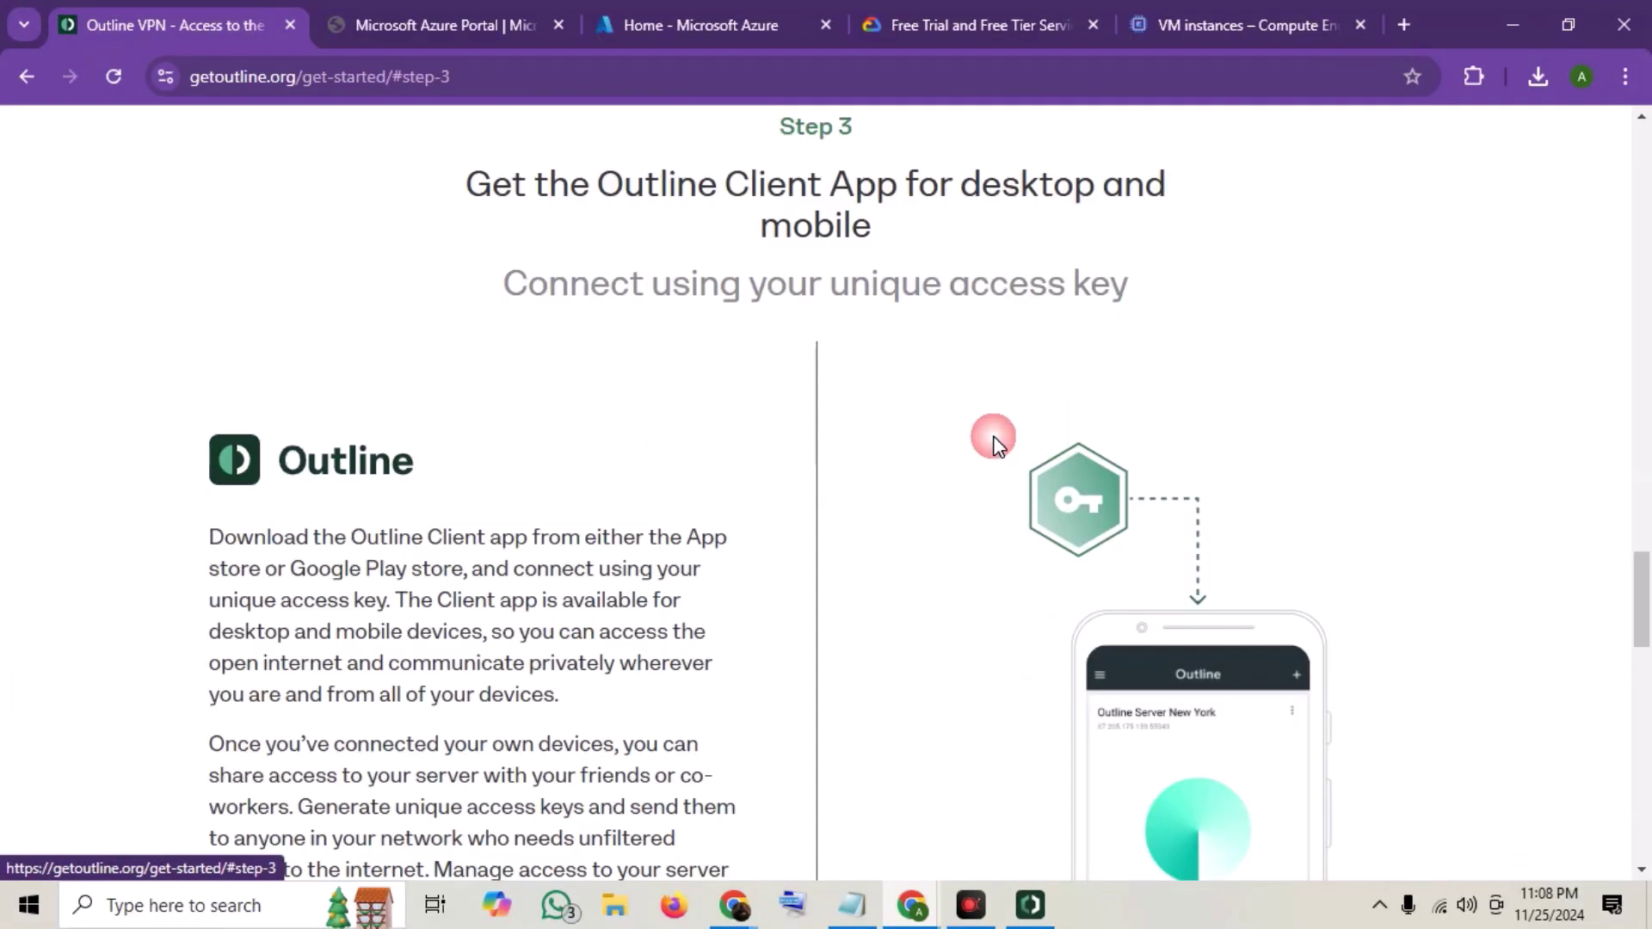
scroll(787, 409, down, 3)
scroll(783, 388, down, 3)
scroll(782, 387, down, 1)
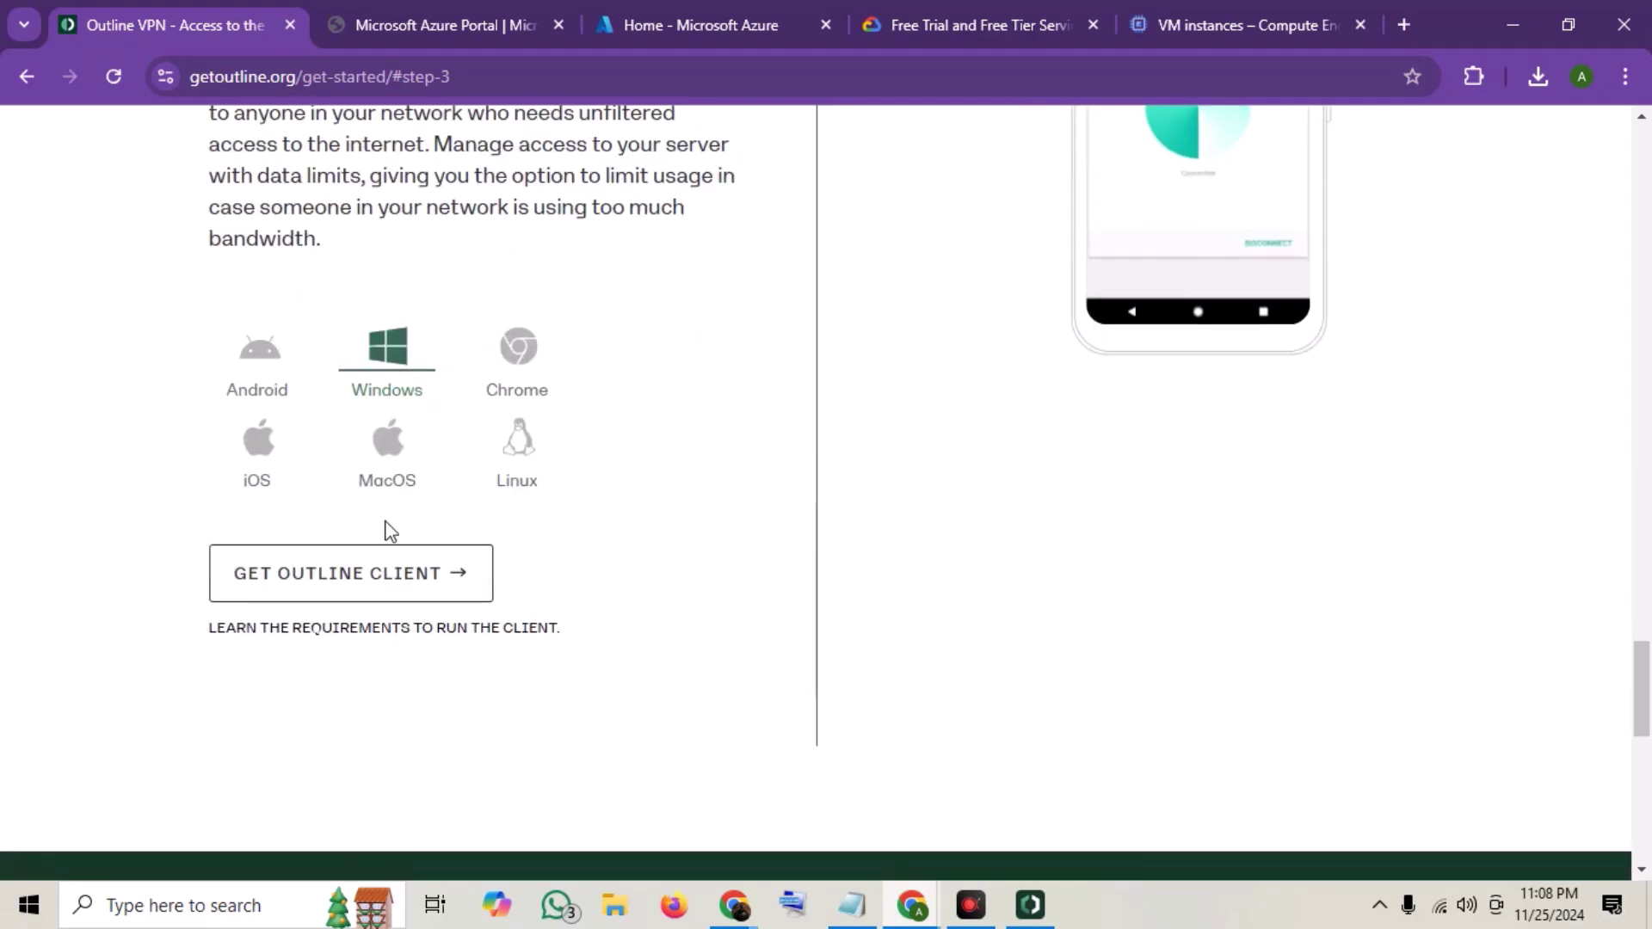
click(369, 582)
scroll(1197, 307, up, 2)
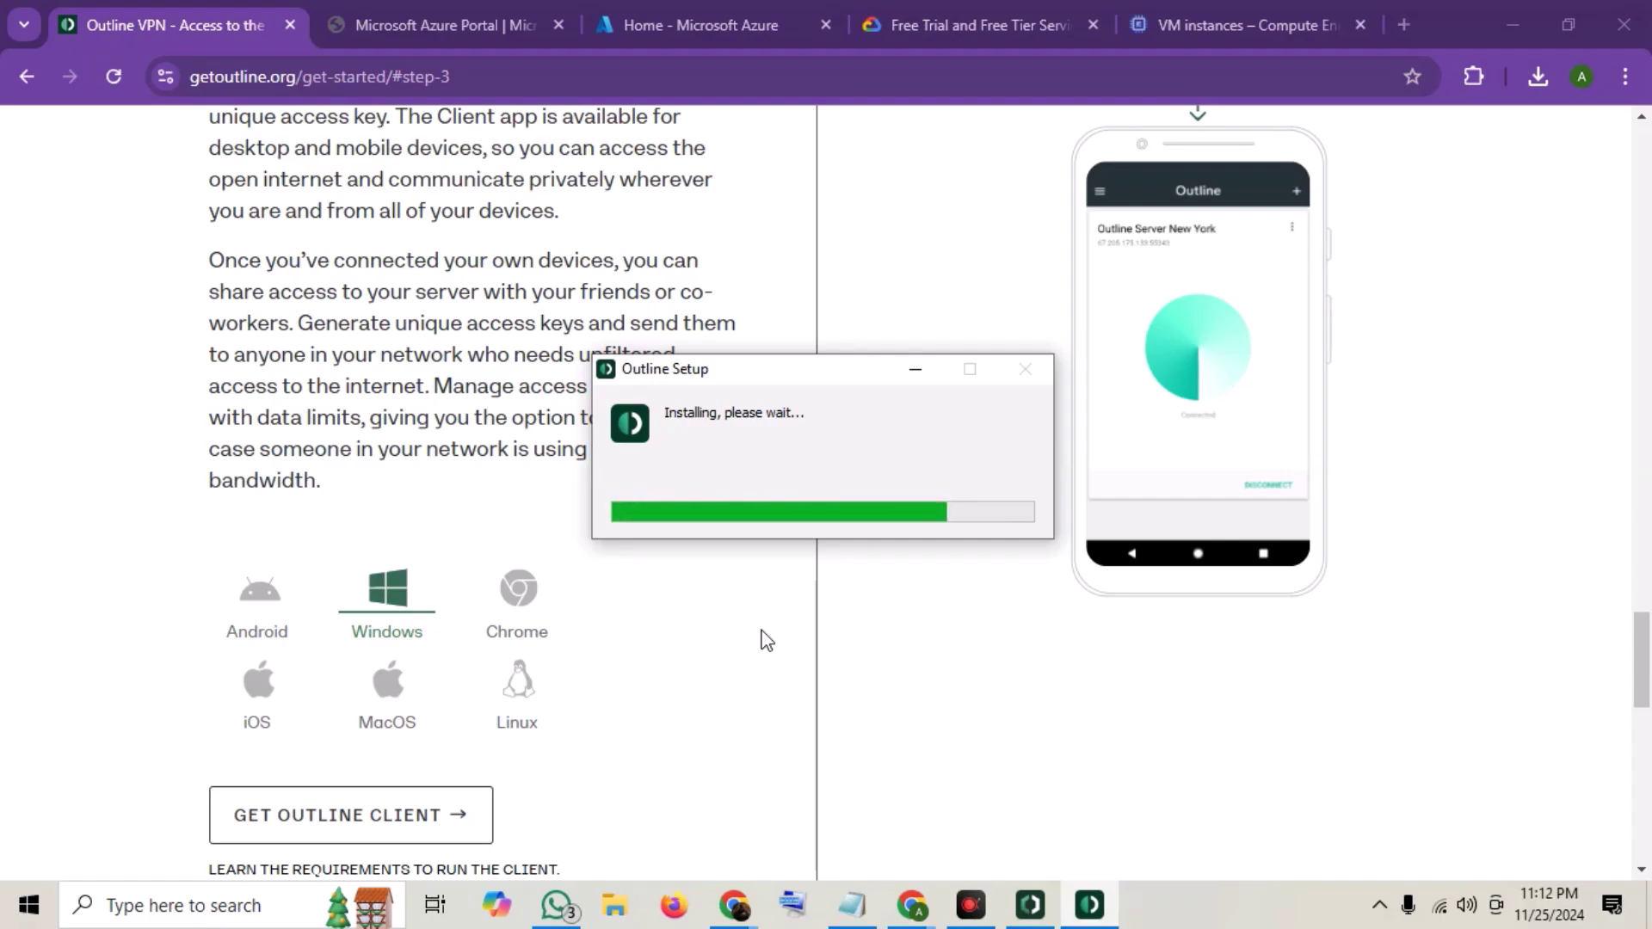
click(971, 445)
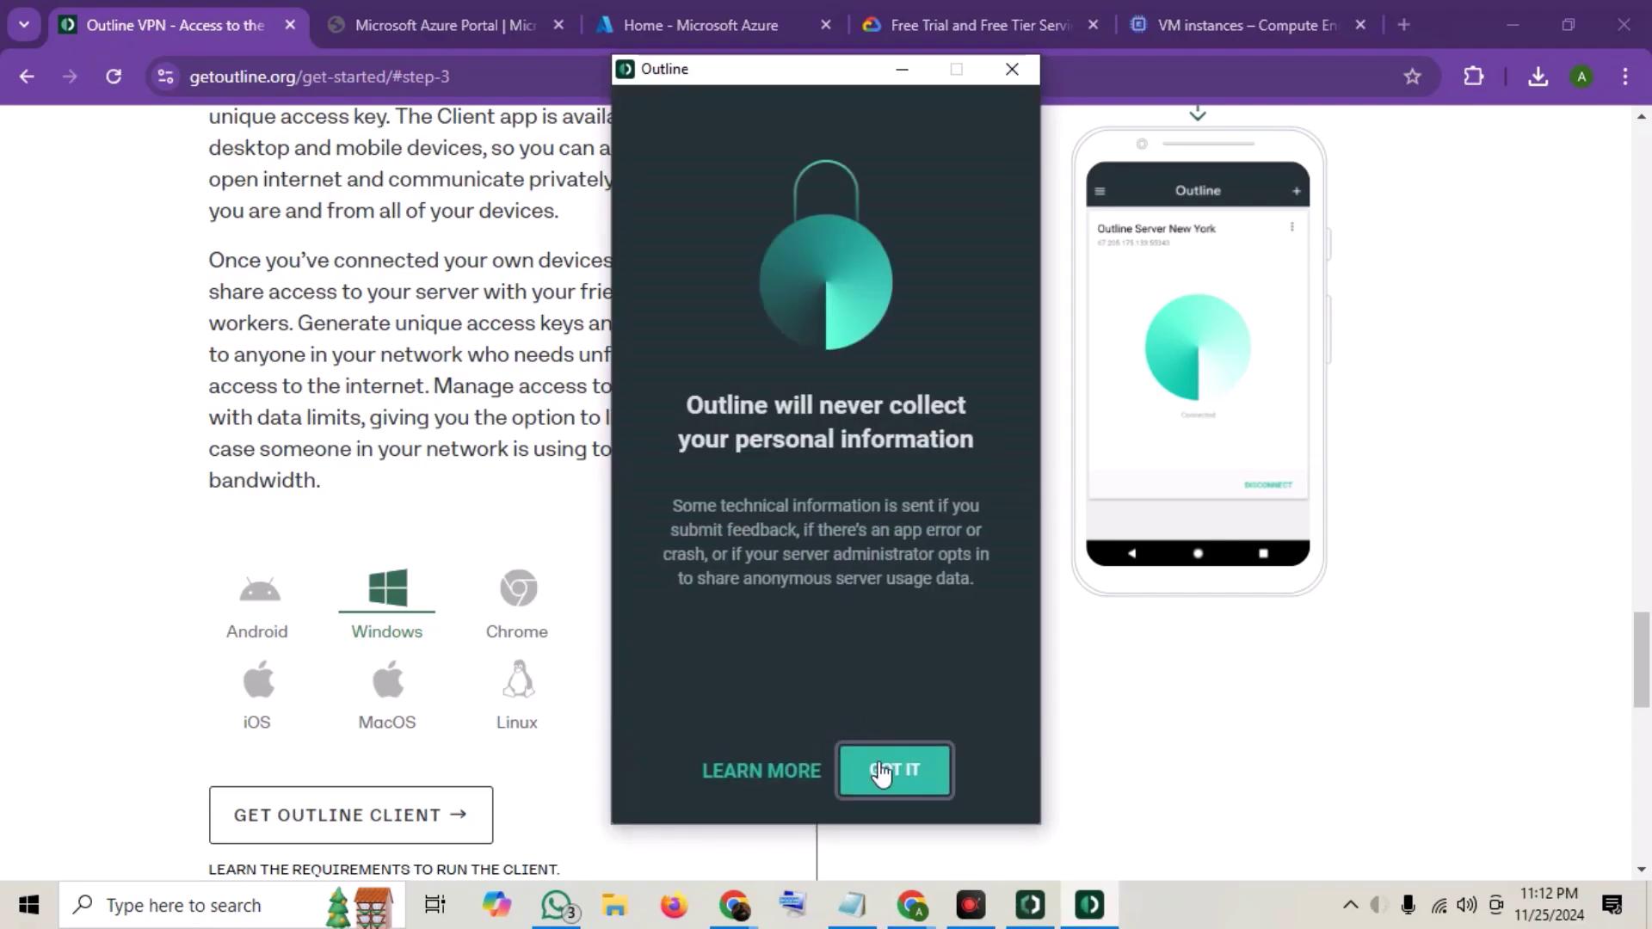
Step: Dismiss the privacy notice, add the pasted ss:// access key and connect to Outline Server
click(882, 773)
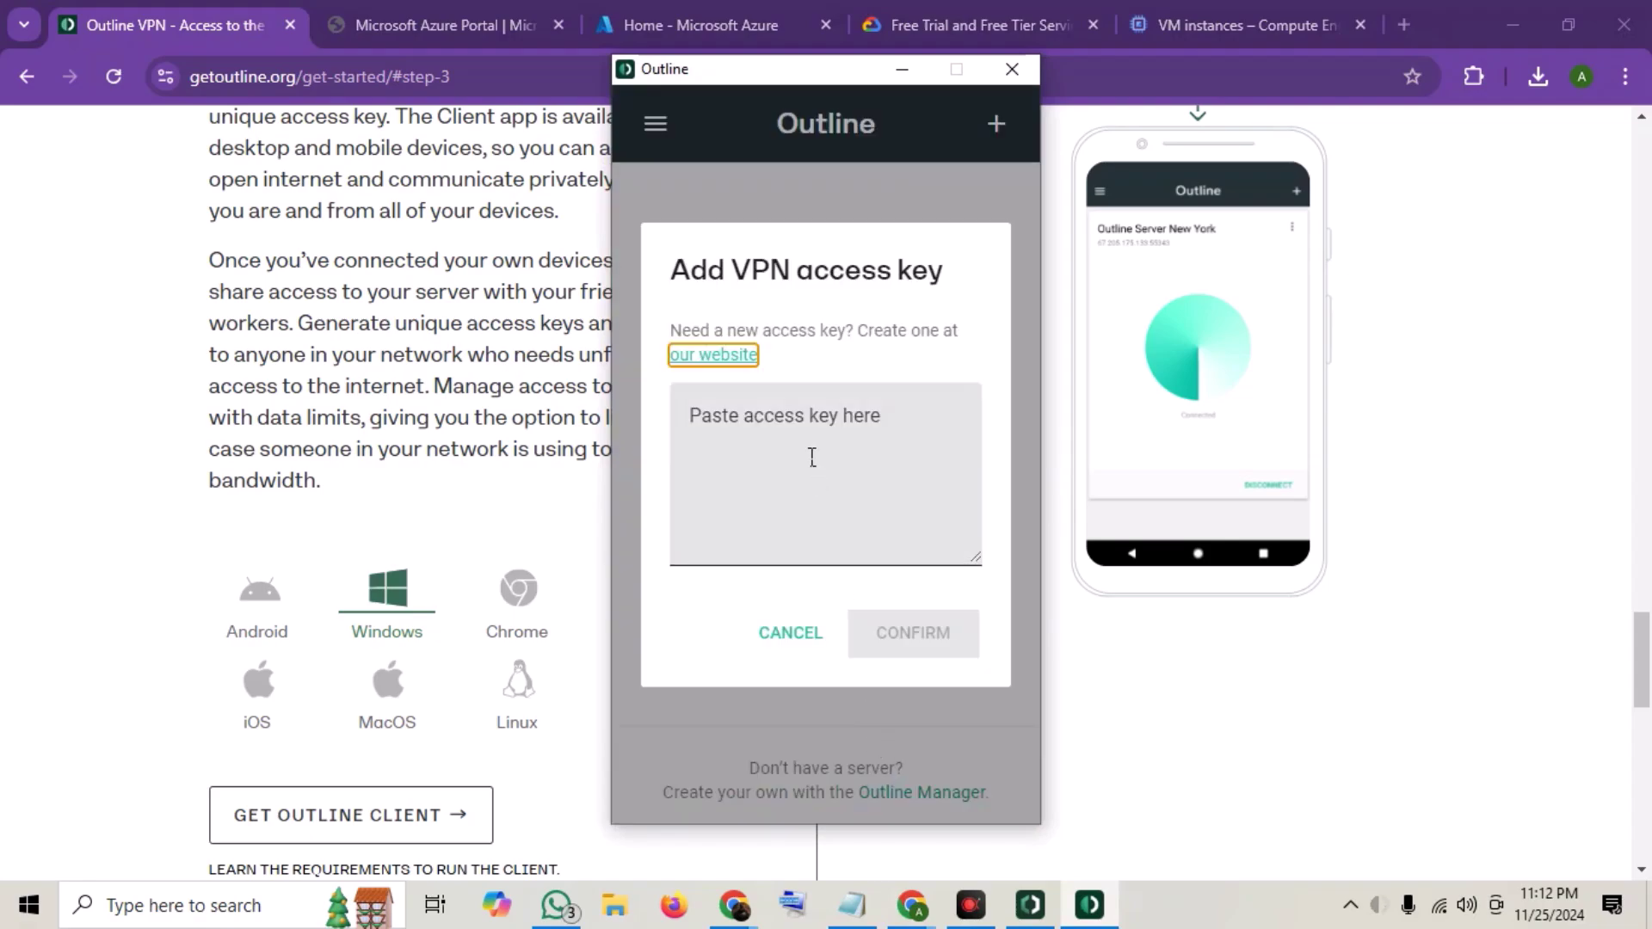
click(802, 434)
key(ctrl+v)
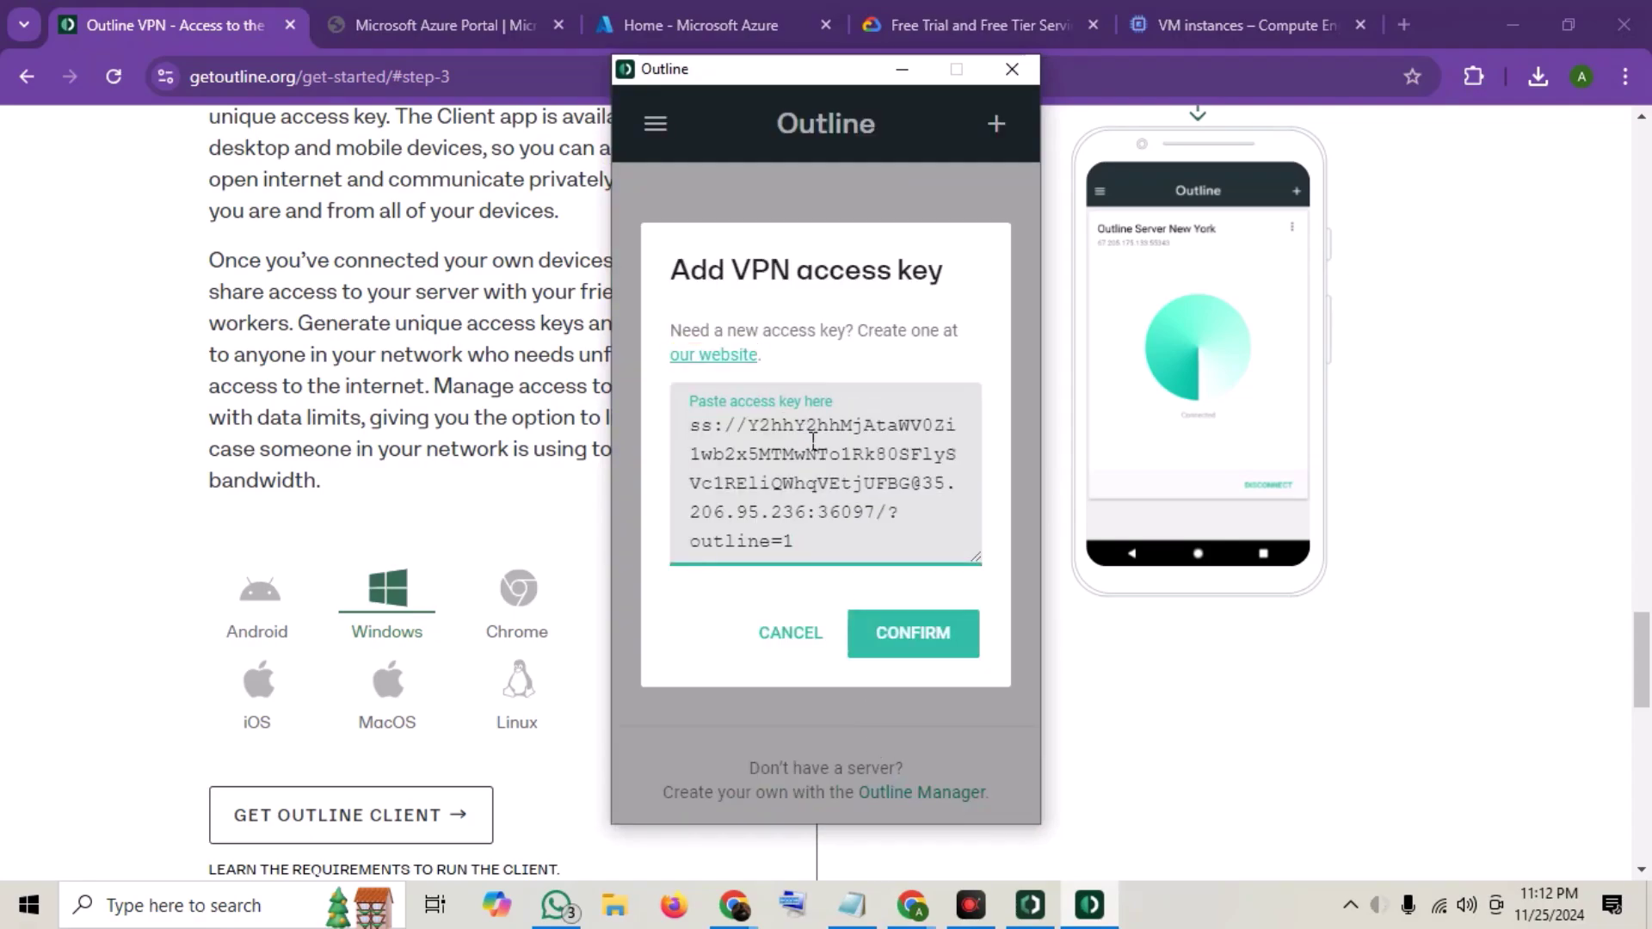
click(922, 632)
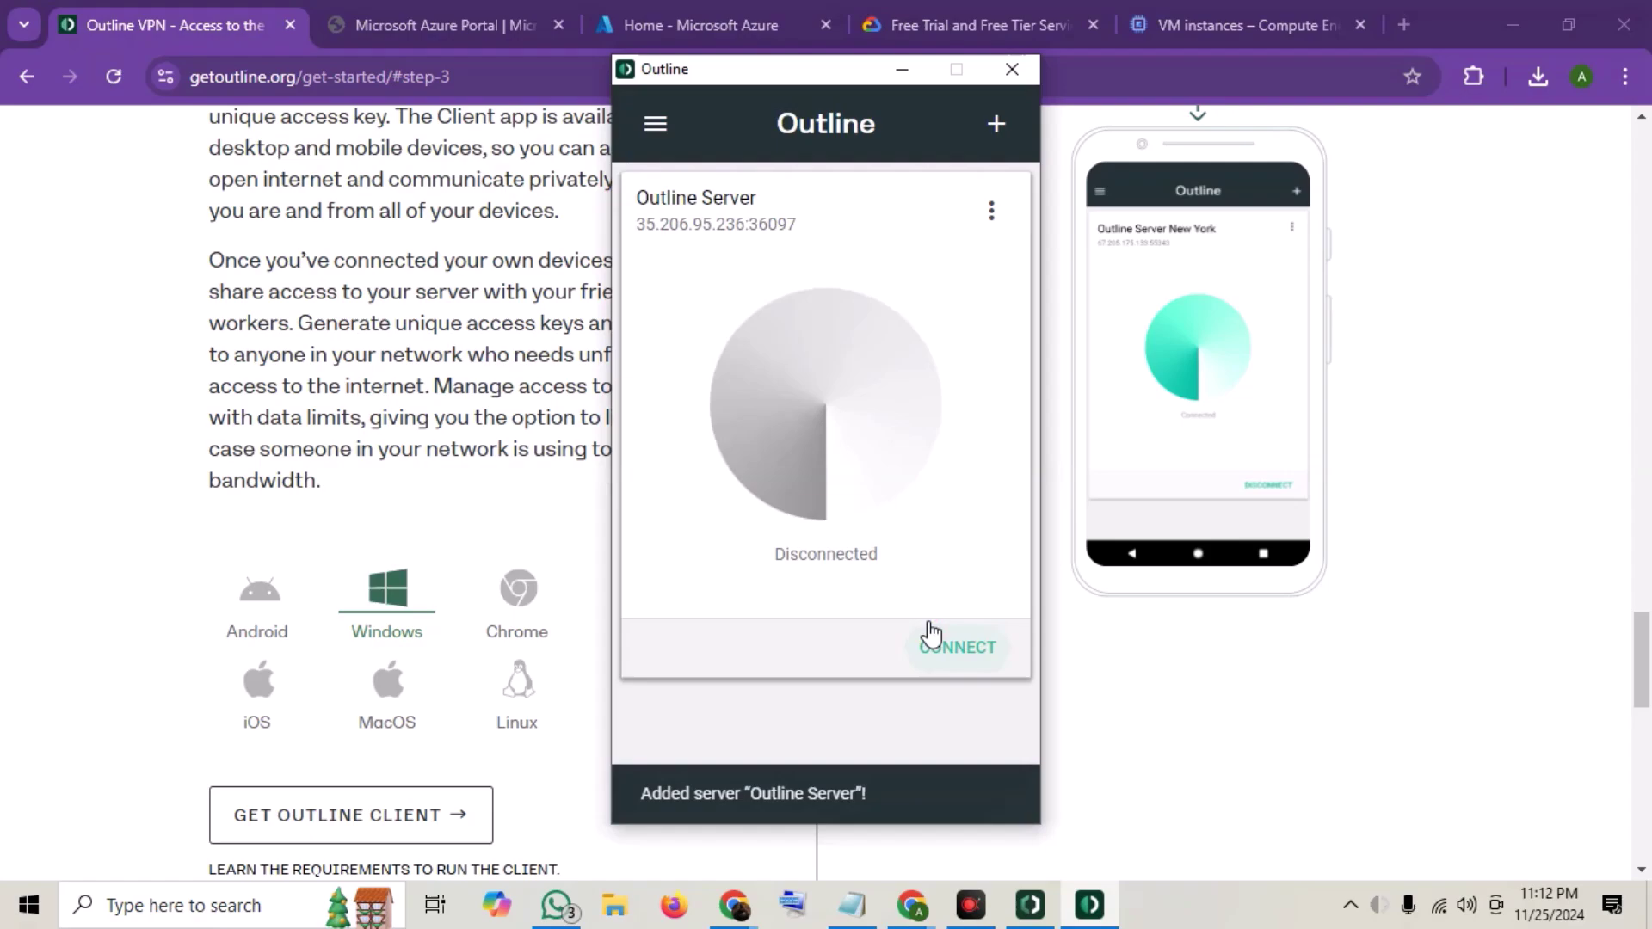
click(930, 632)
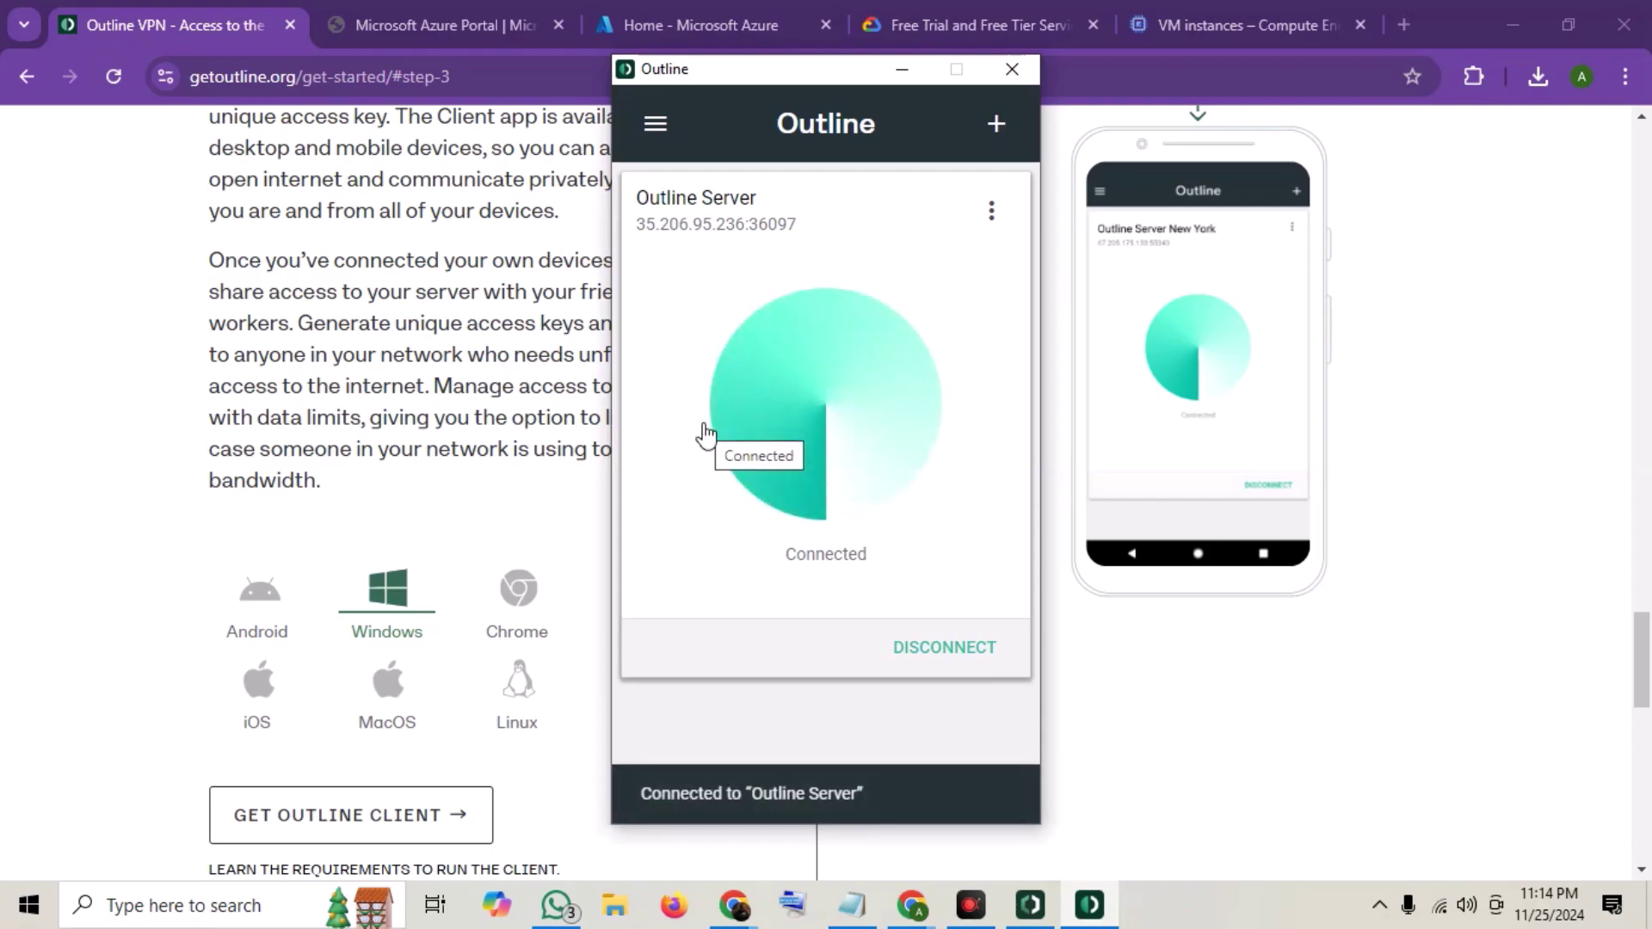
Step: Search 'what is my ip' and check on whatismyipaddress.com that the IP is 35.206.95.236 in Council Bluffs, Iowa
click(1404, 25)
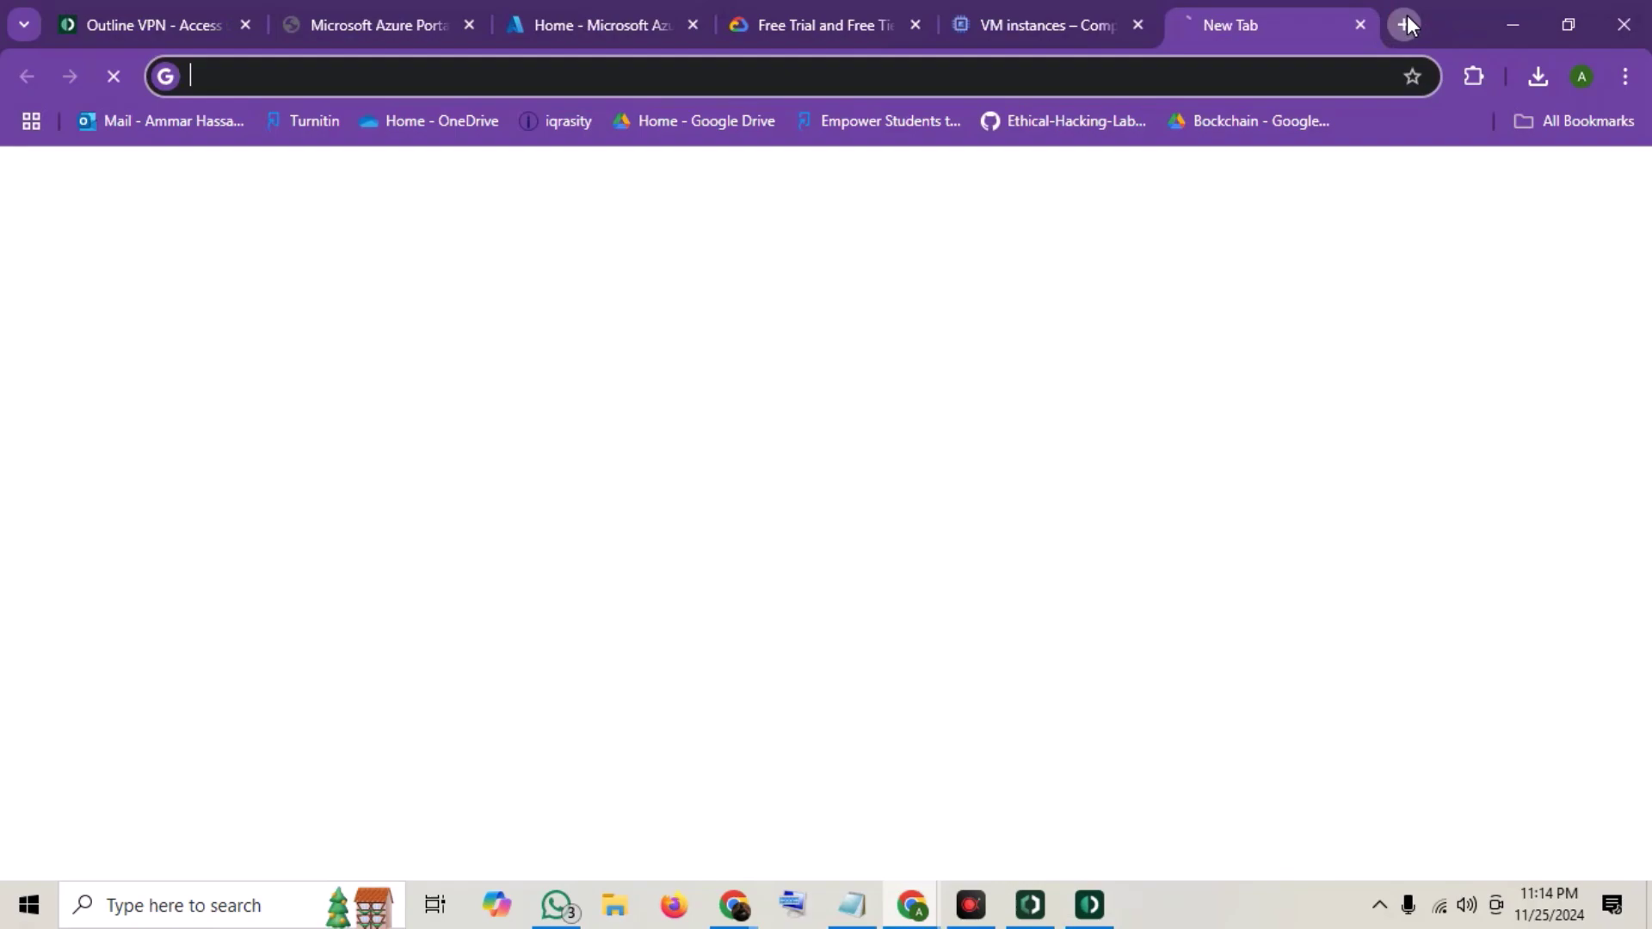
text(what is my ip)
key(Return)
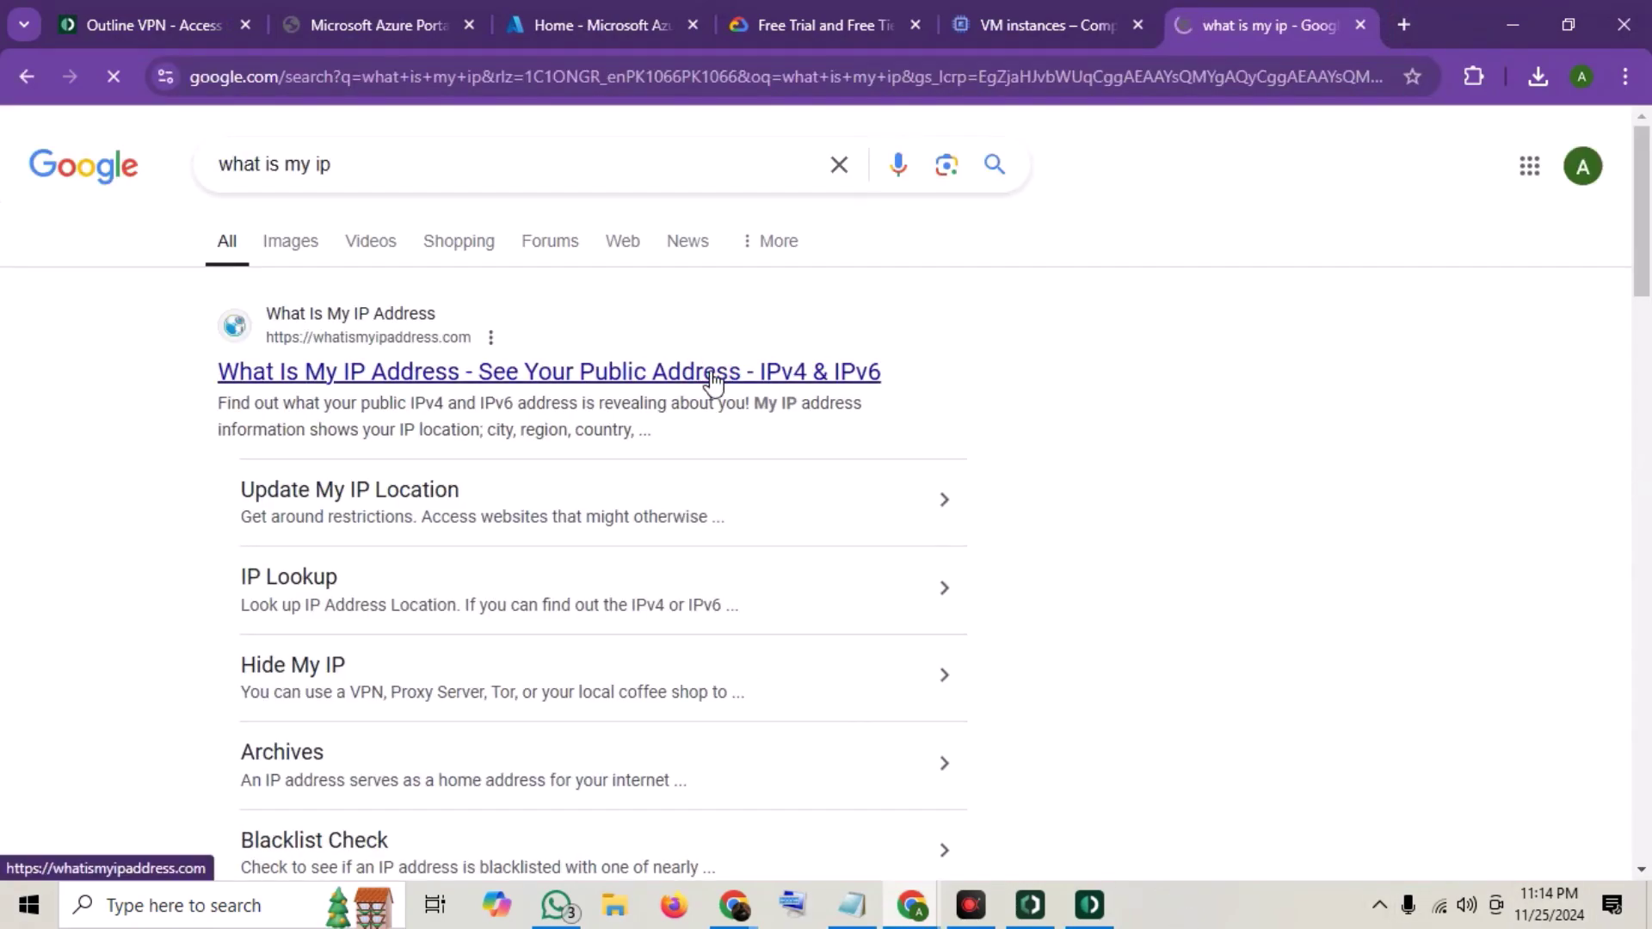
click(711, 382)
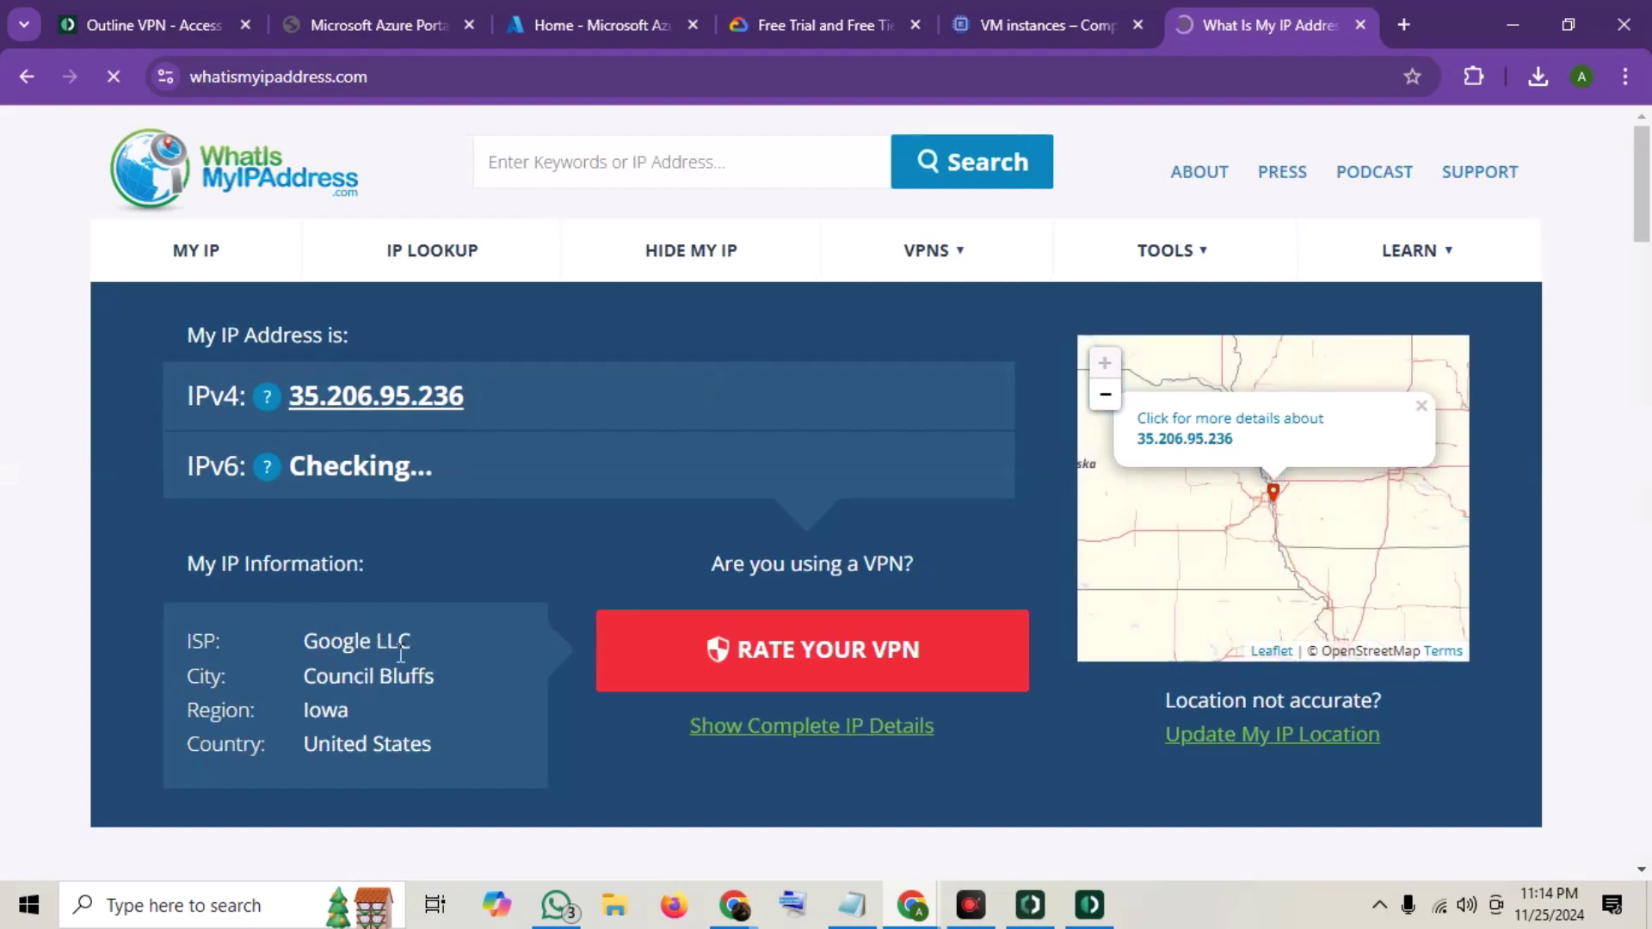
double_click(288, 662)
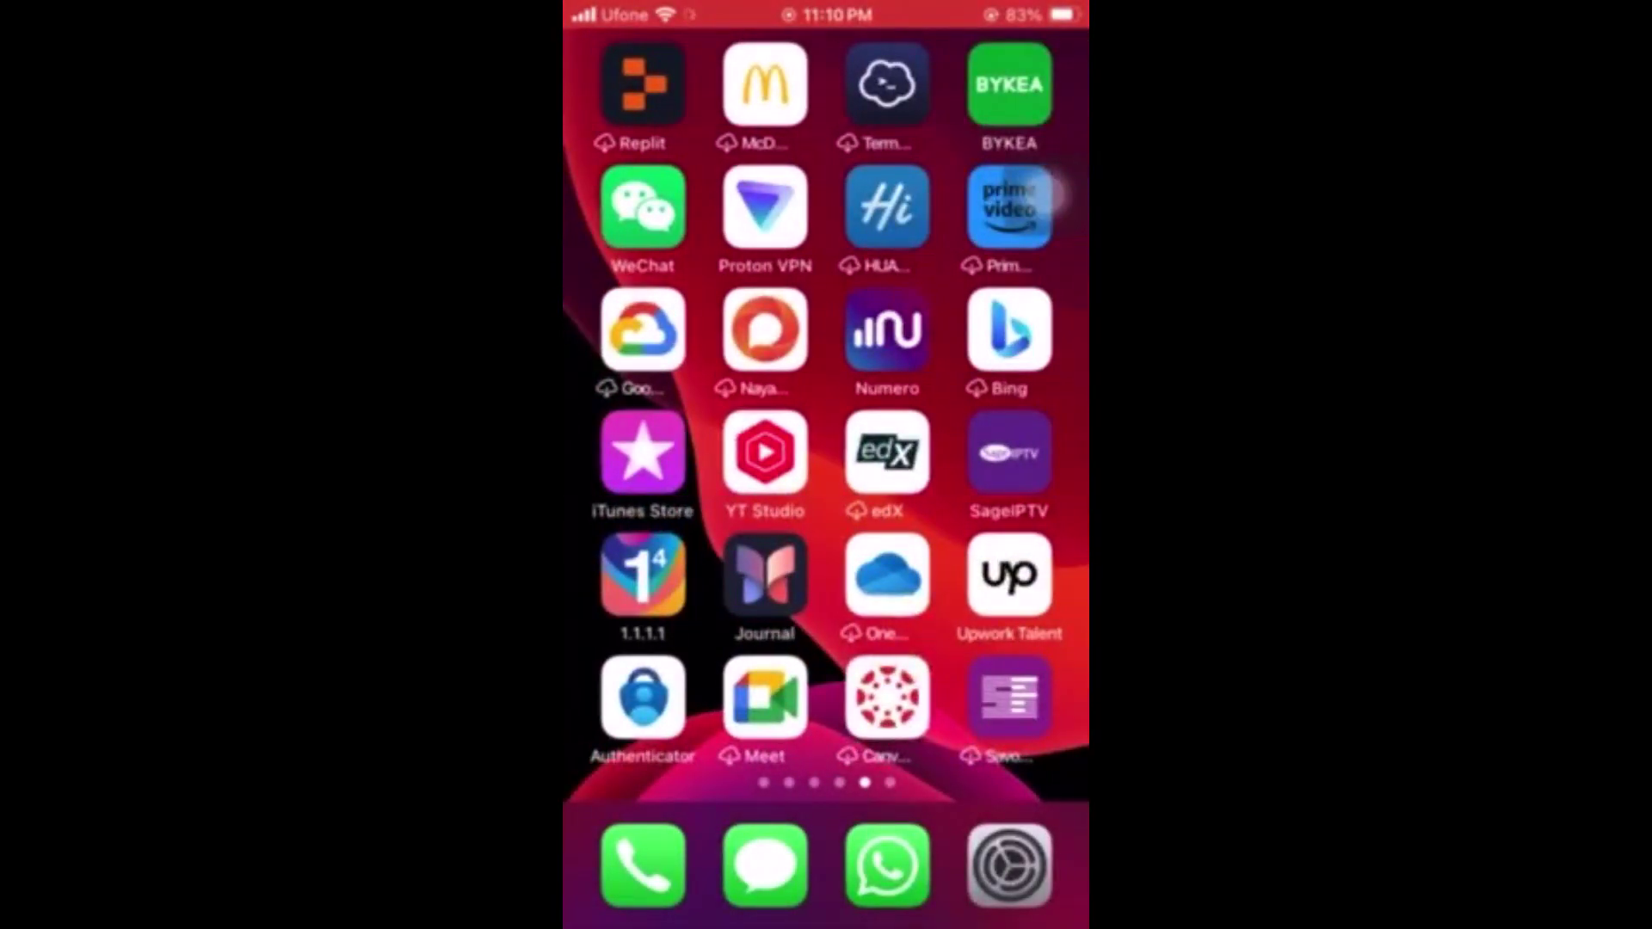
Step: Add the pasted access key as Outline Server in the iPhone app, connect, then return to the home screen
drag(981, 517, 645, 516)
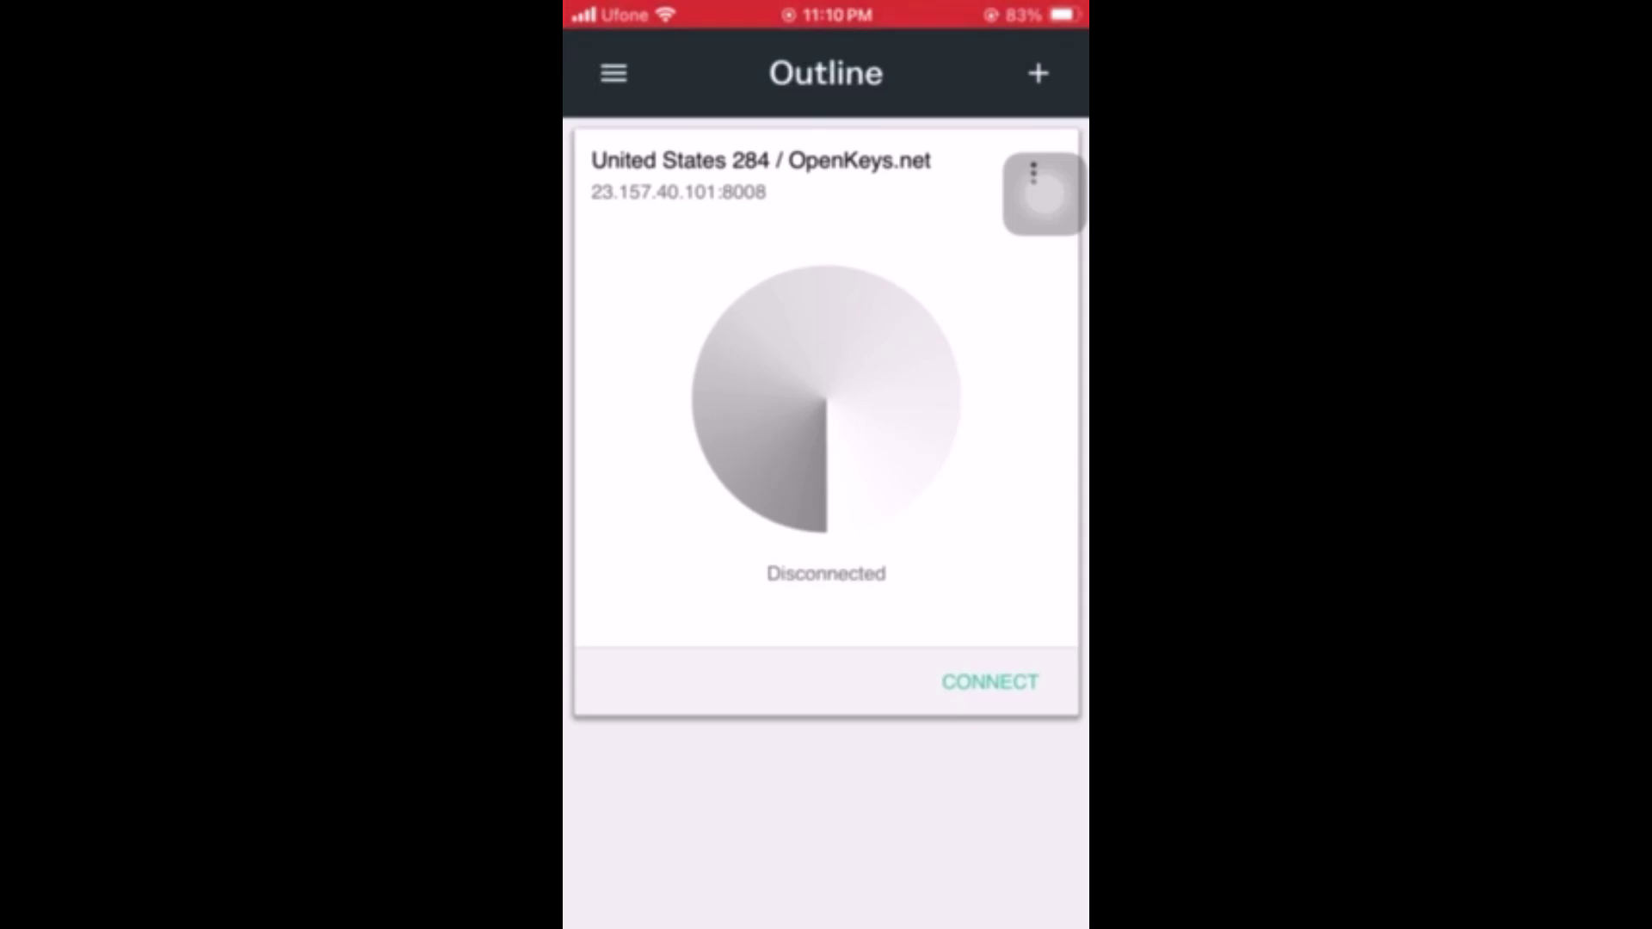
click(1039, 74)
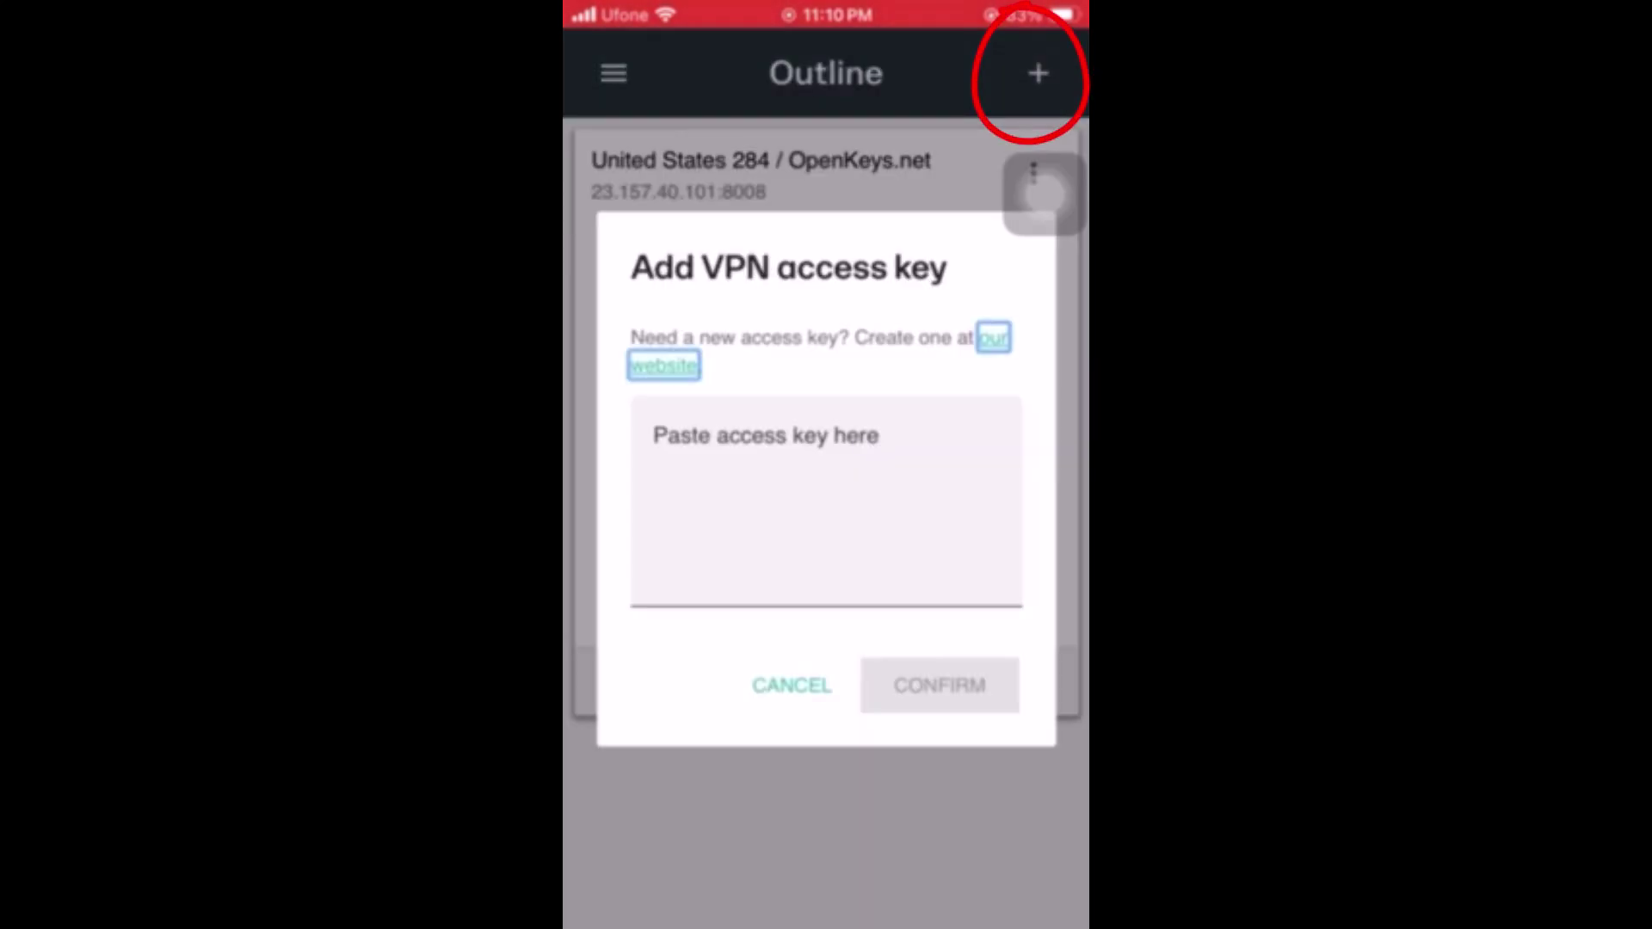
click(826, 497)
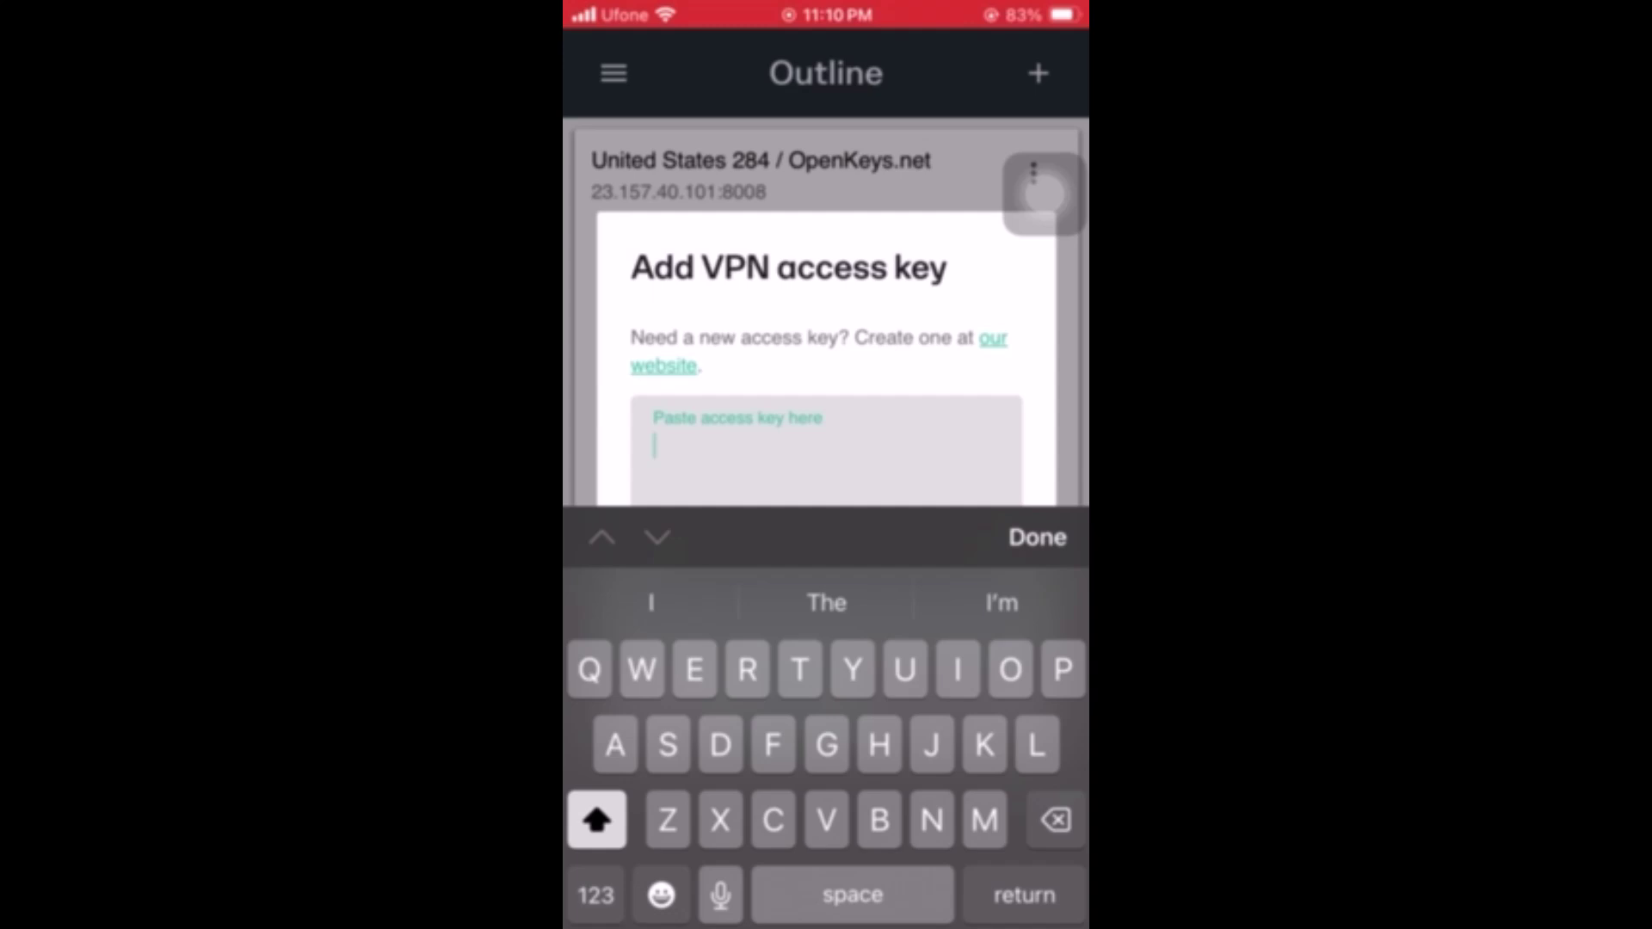
click(654, 446)
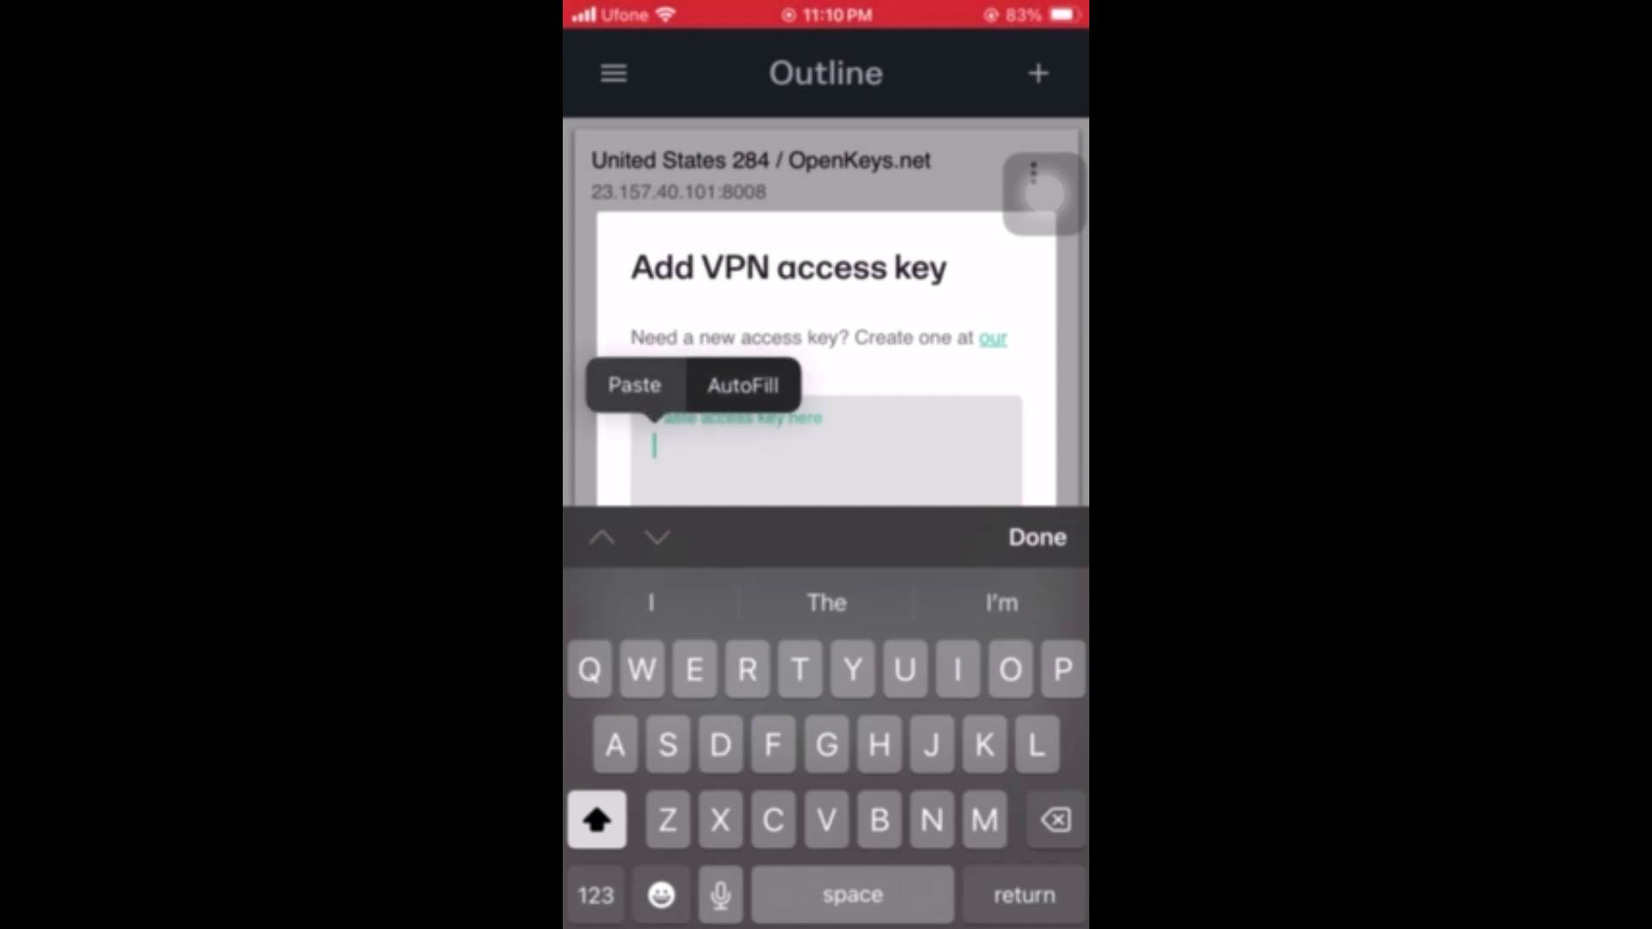
click(633, 384)
click(941, 683)
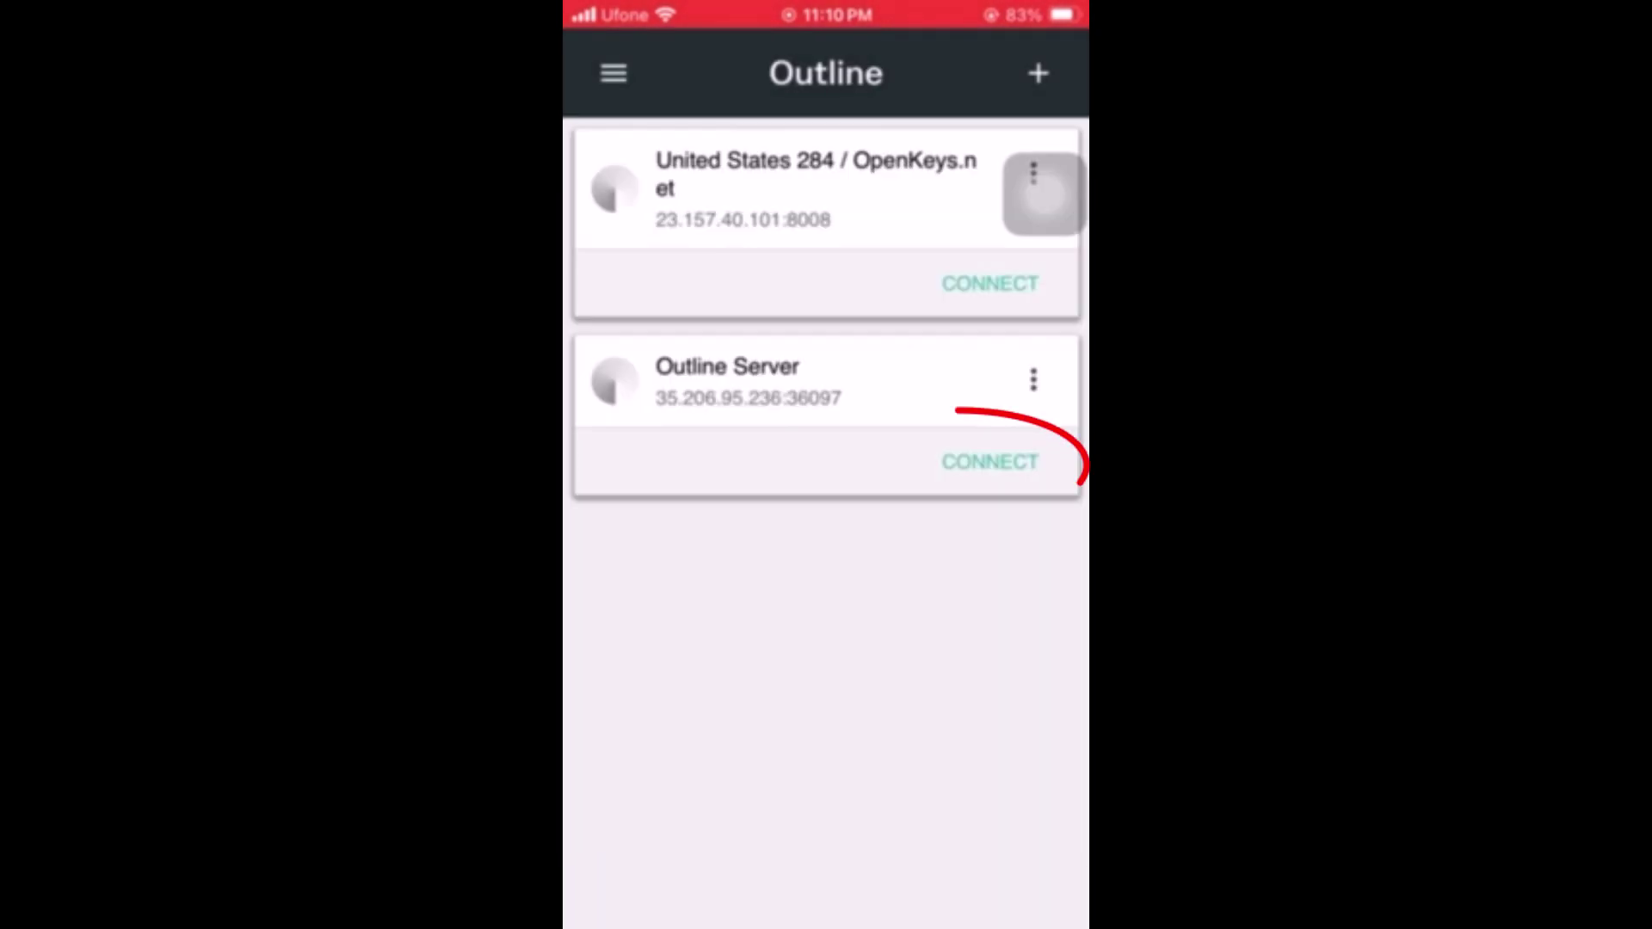
click(990, 460)
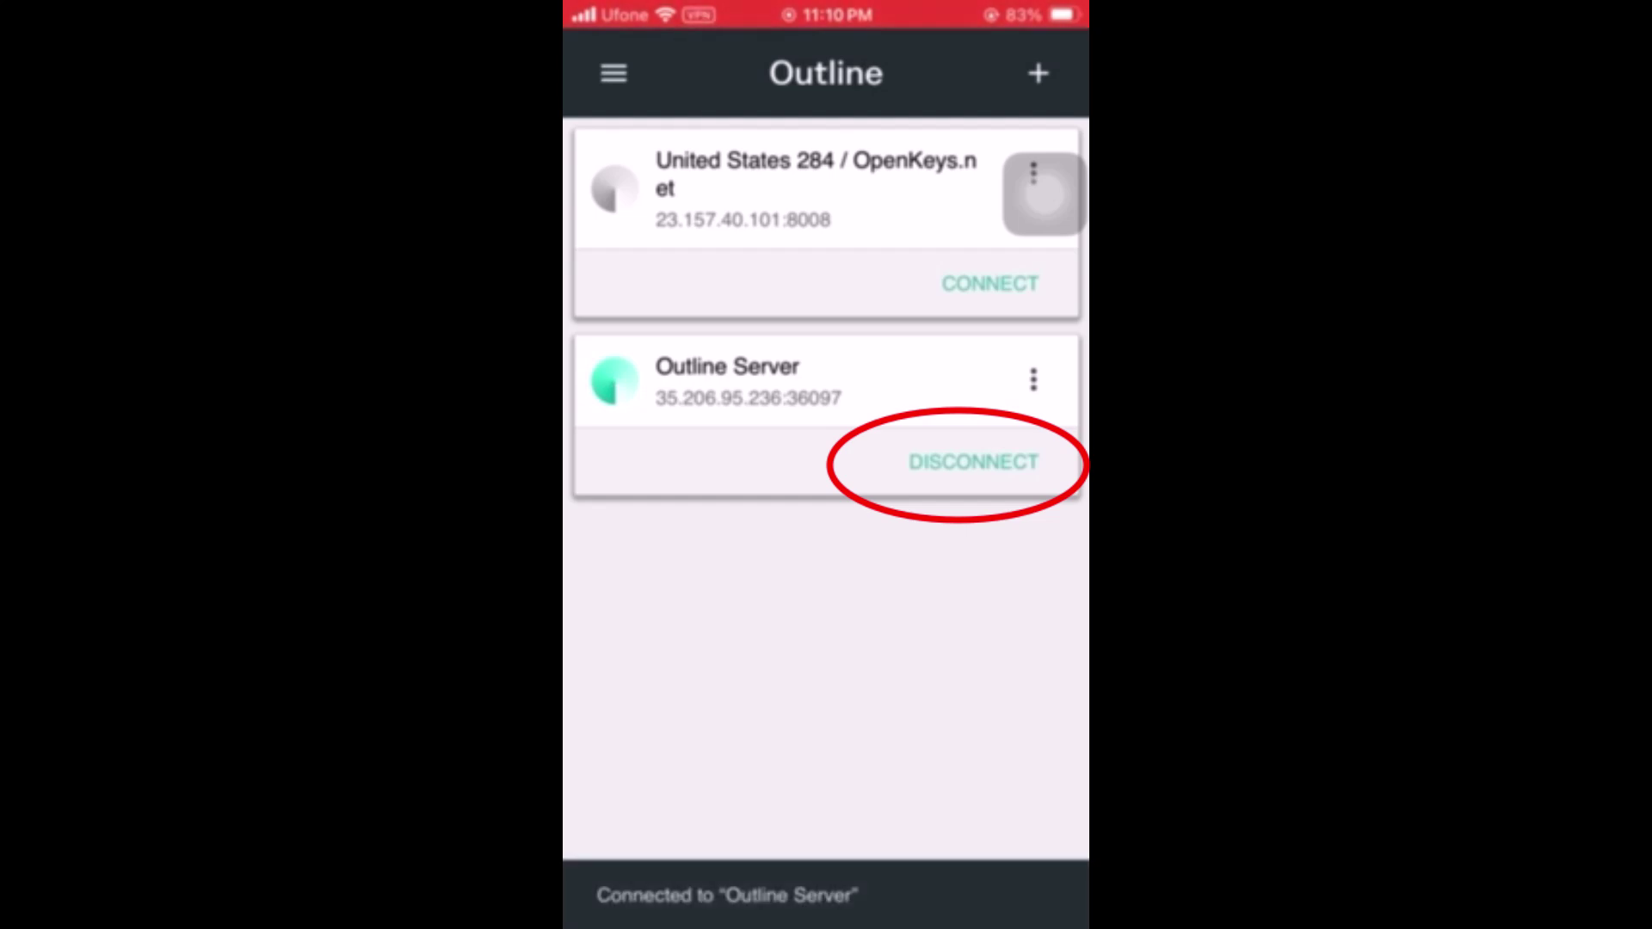
key(super)
Step: Find Speedtest through Spotlight search and launch it
drag(826, 387, 826, 647)
text(s)
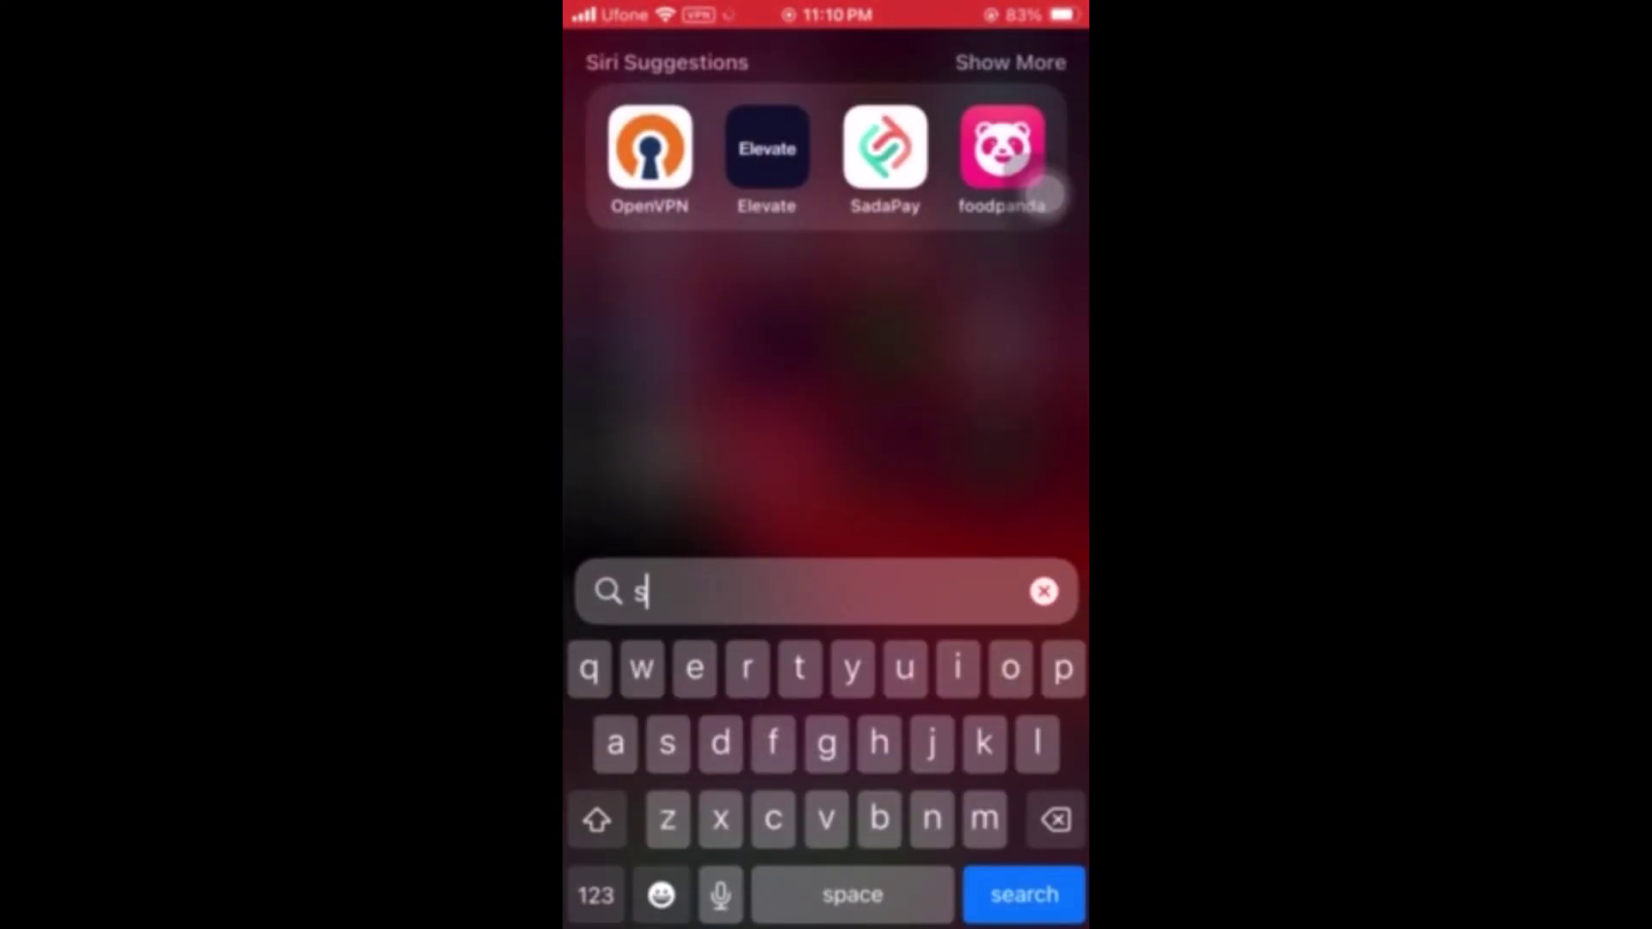
key(Return)
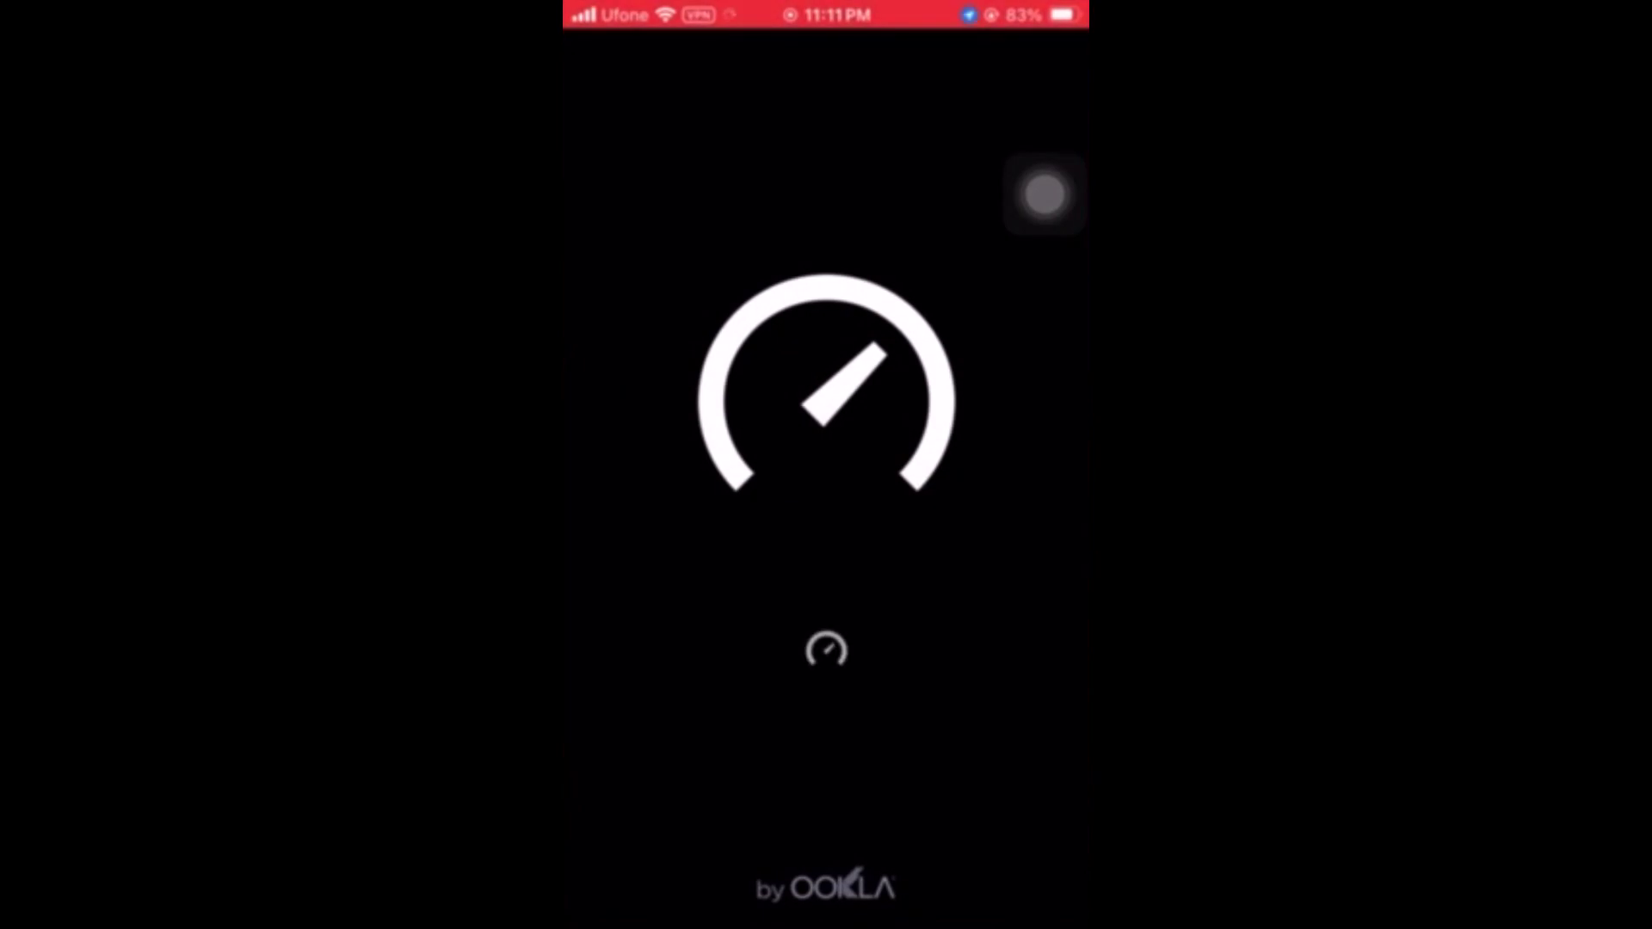